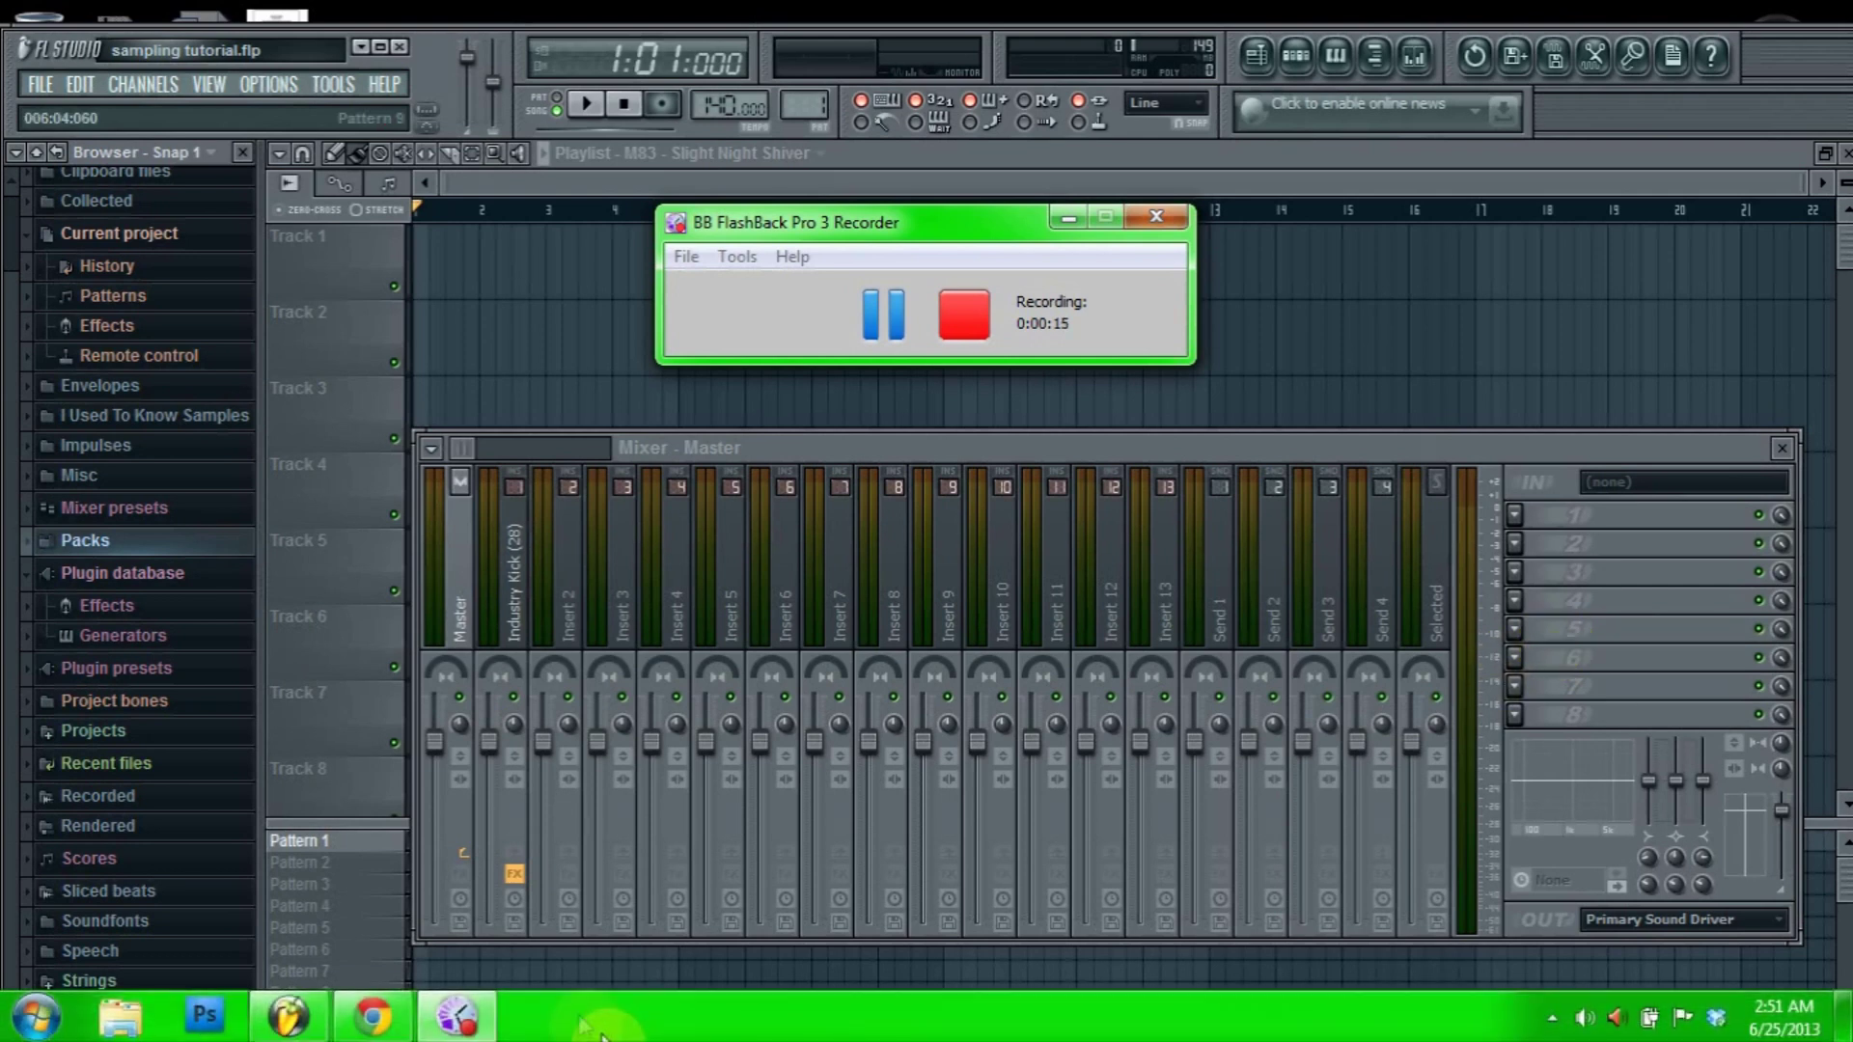
Switch from FL Studio to the Chrome web browser
click(374, 1015)
Browse the SoundClick artist beat-store list, then return to FL Studio
click(318, 18)
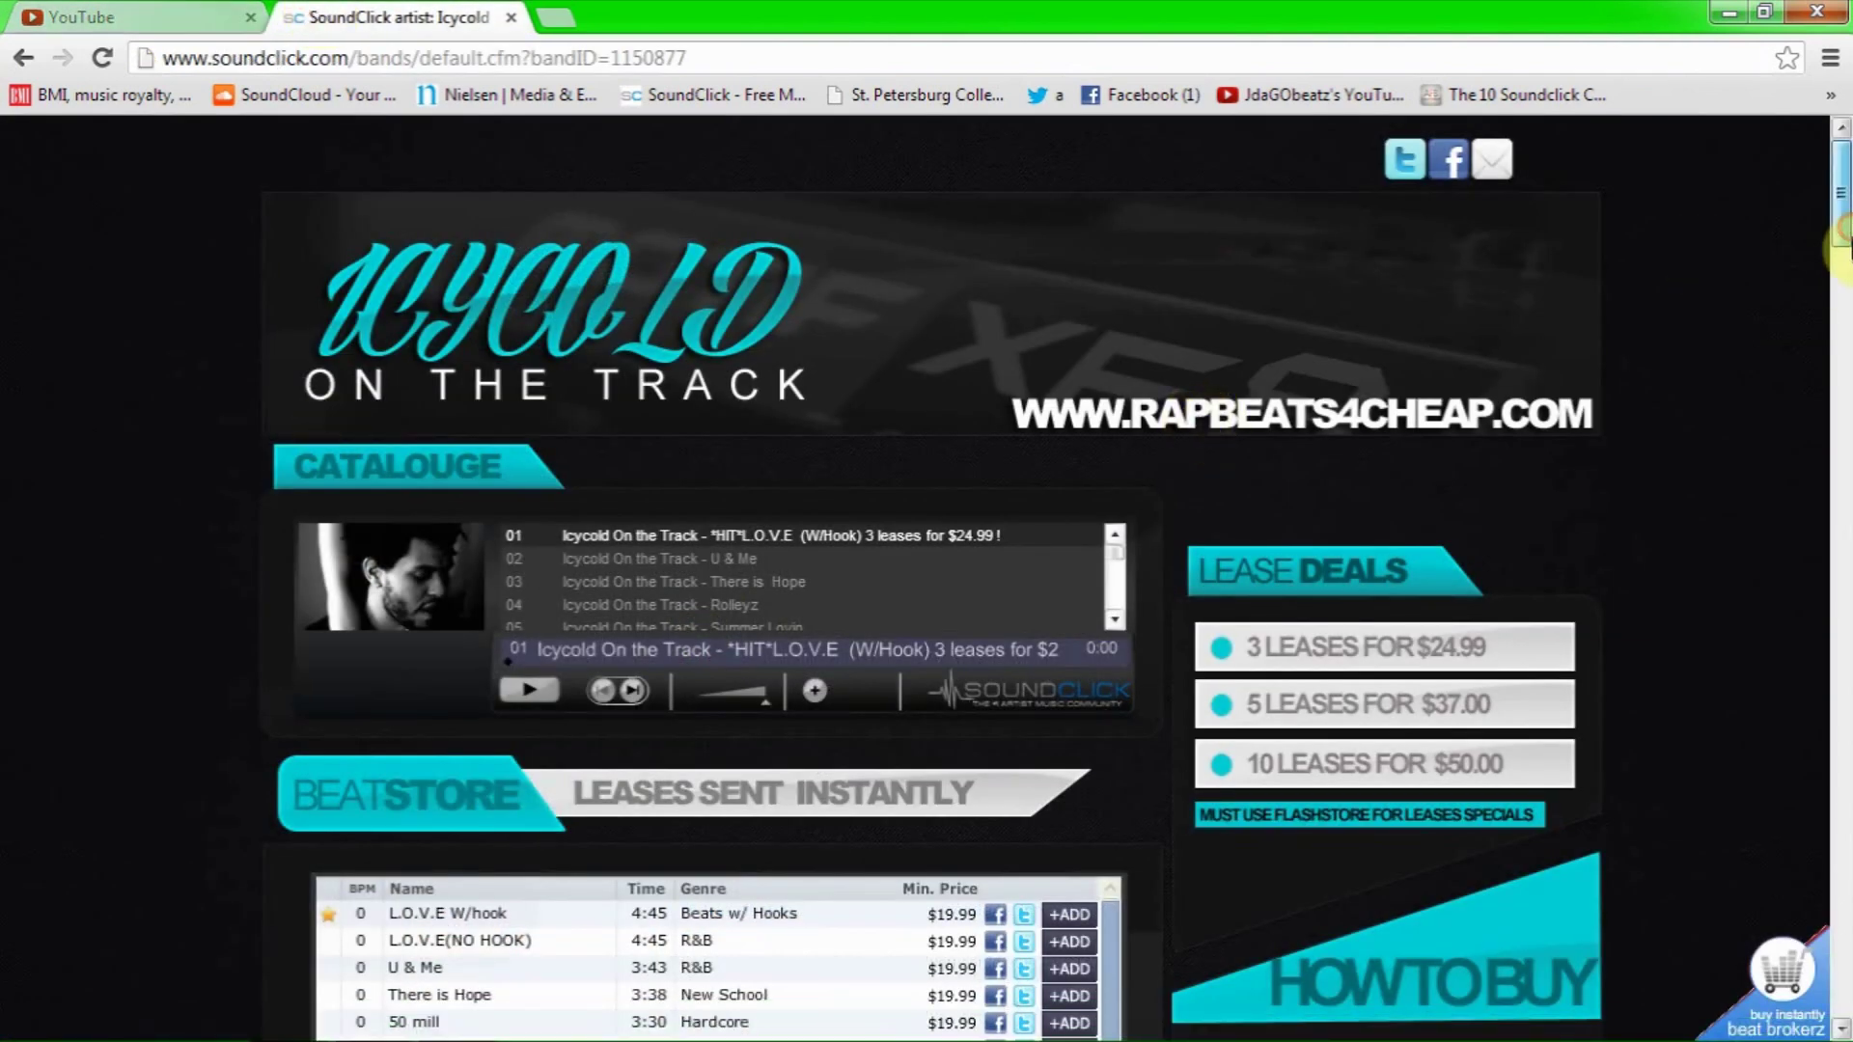
scroll(1843, 249, down, 2)
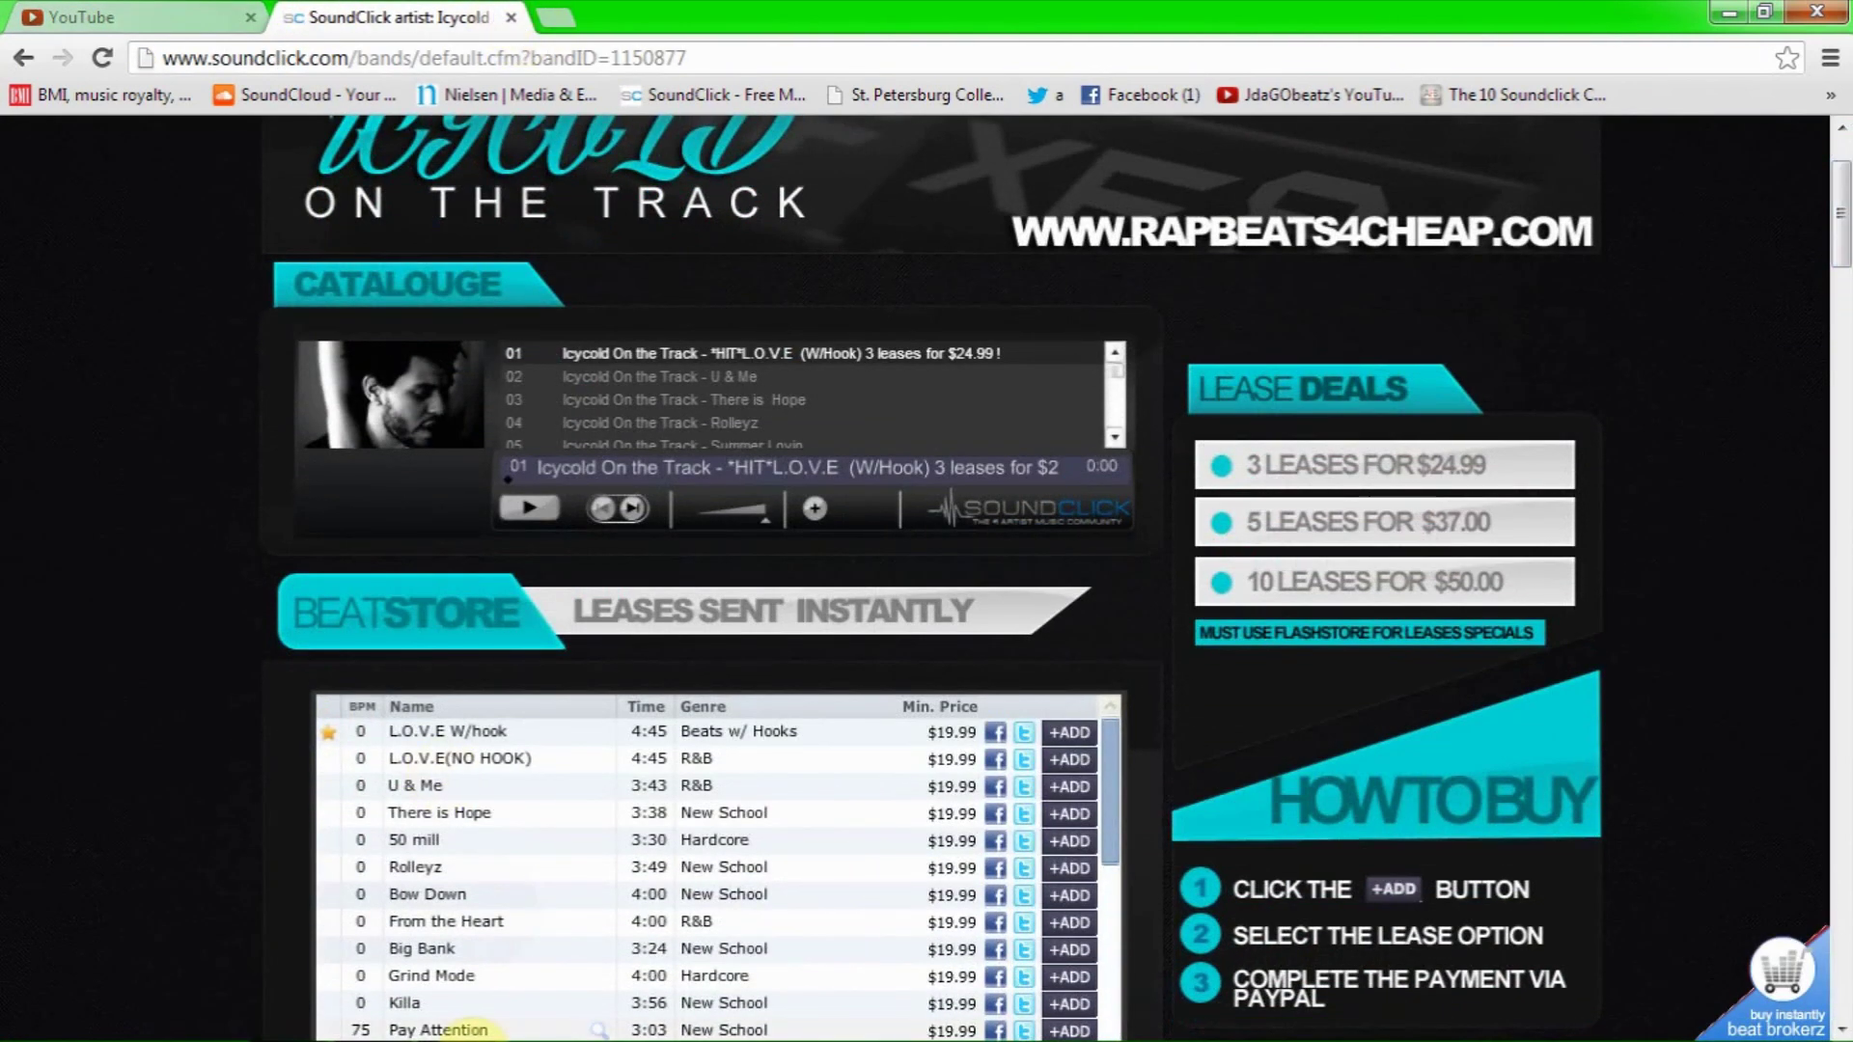
click(288, 1029)
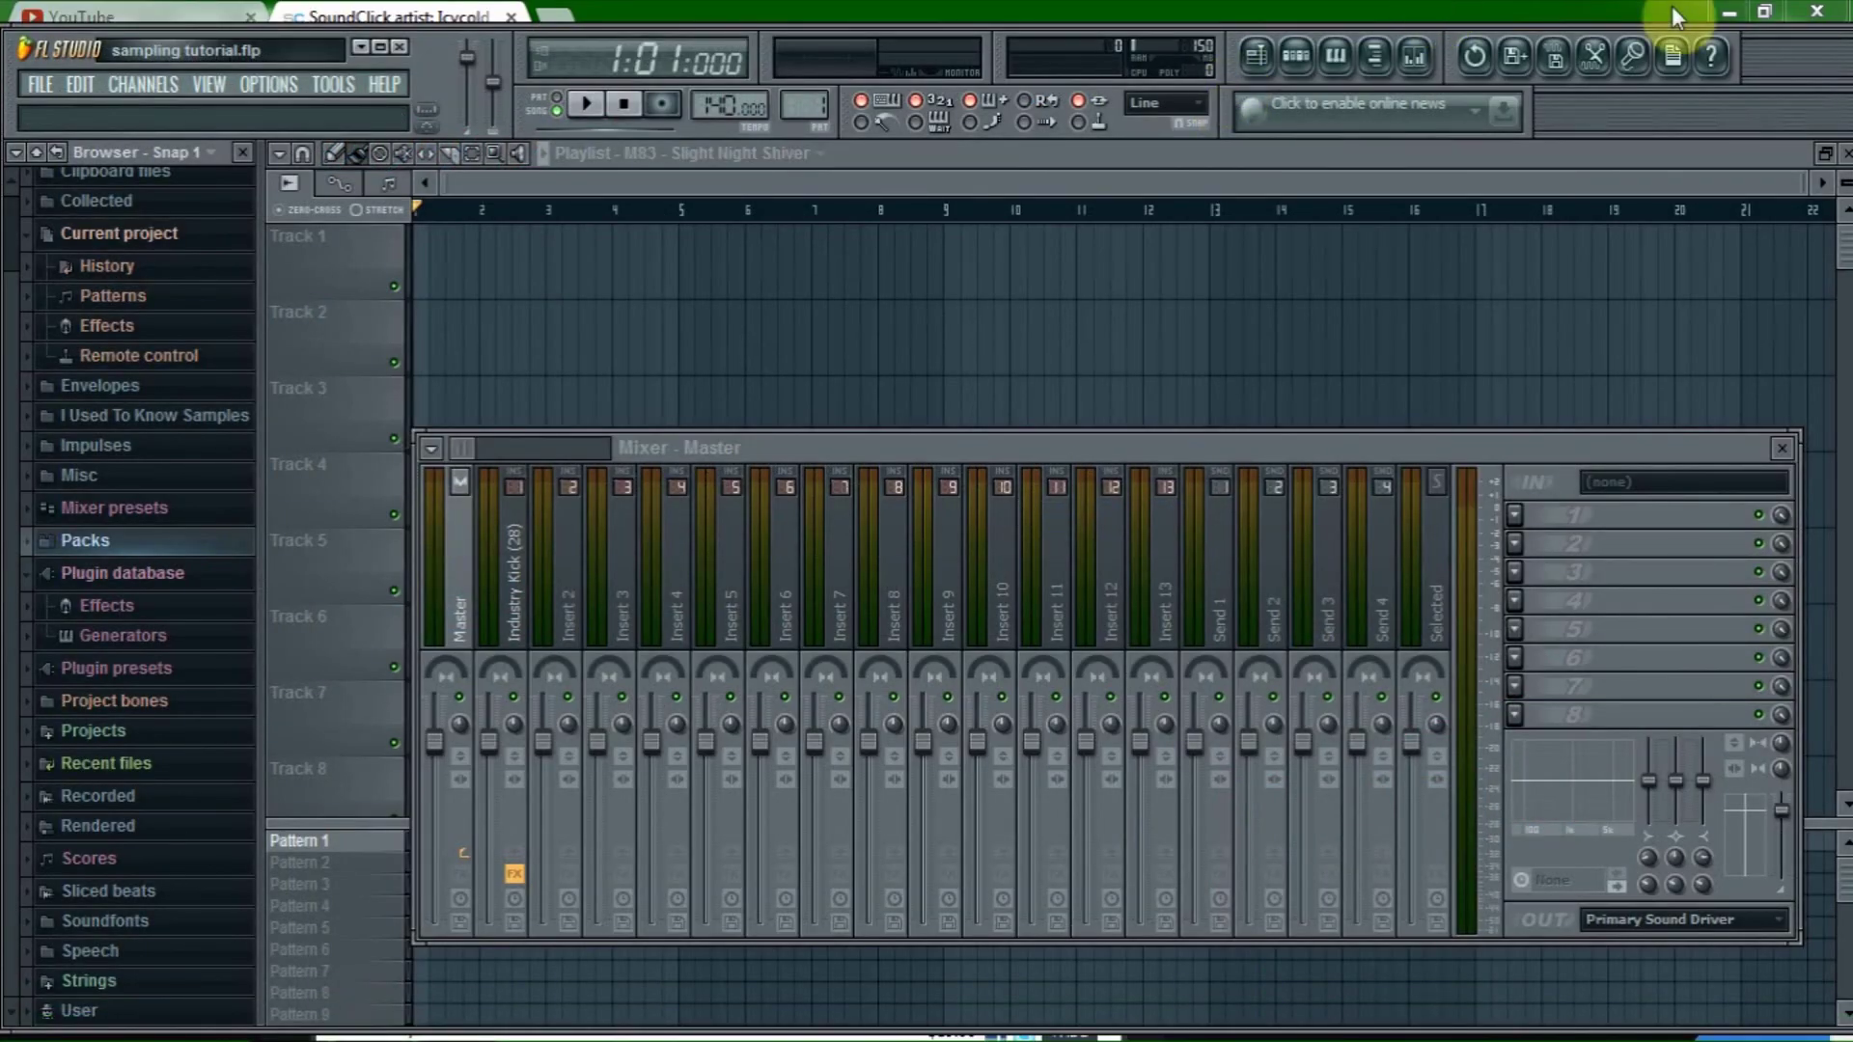
Maximize FL Studio and load Edison onto the Master mixer track
click(390, 55)
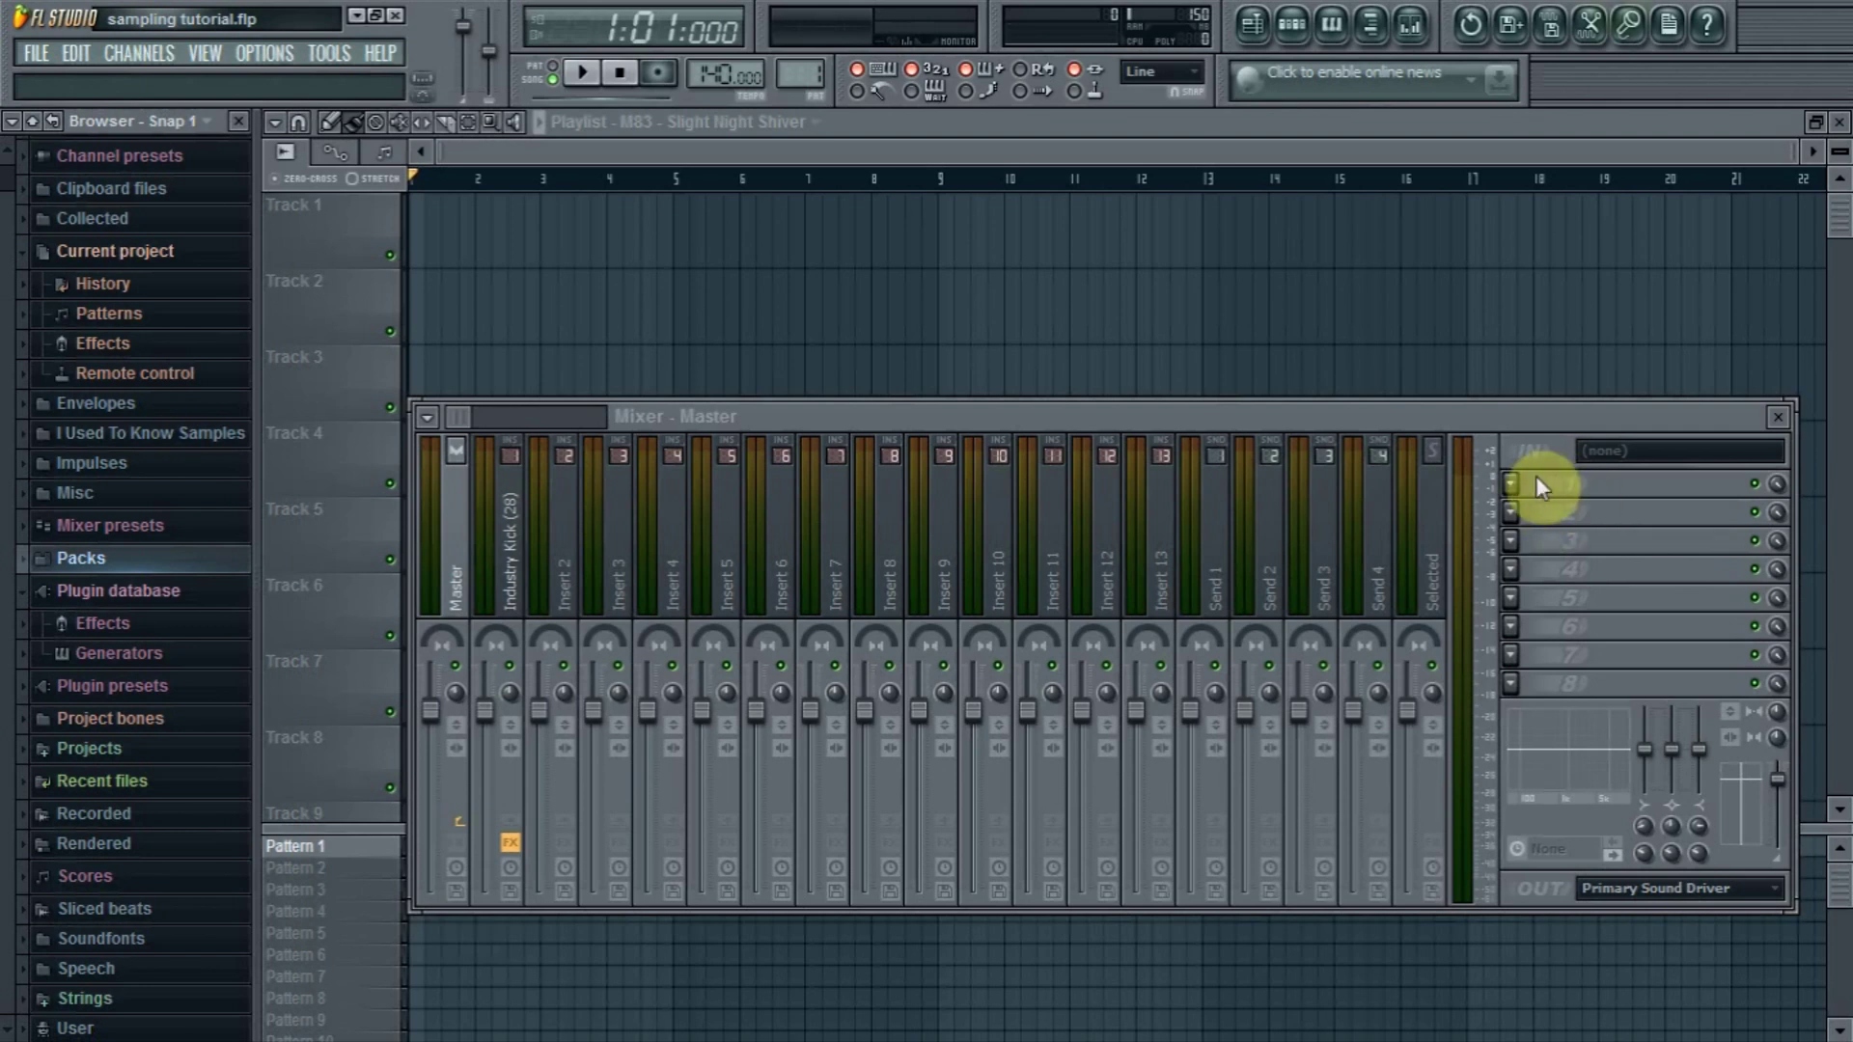
click(1587, 27)
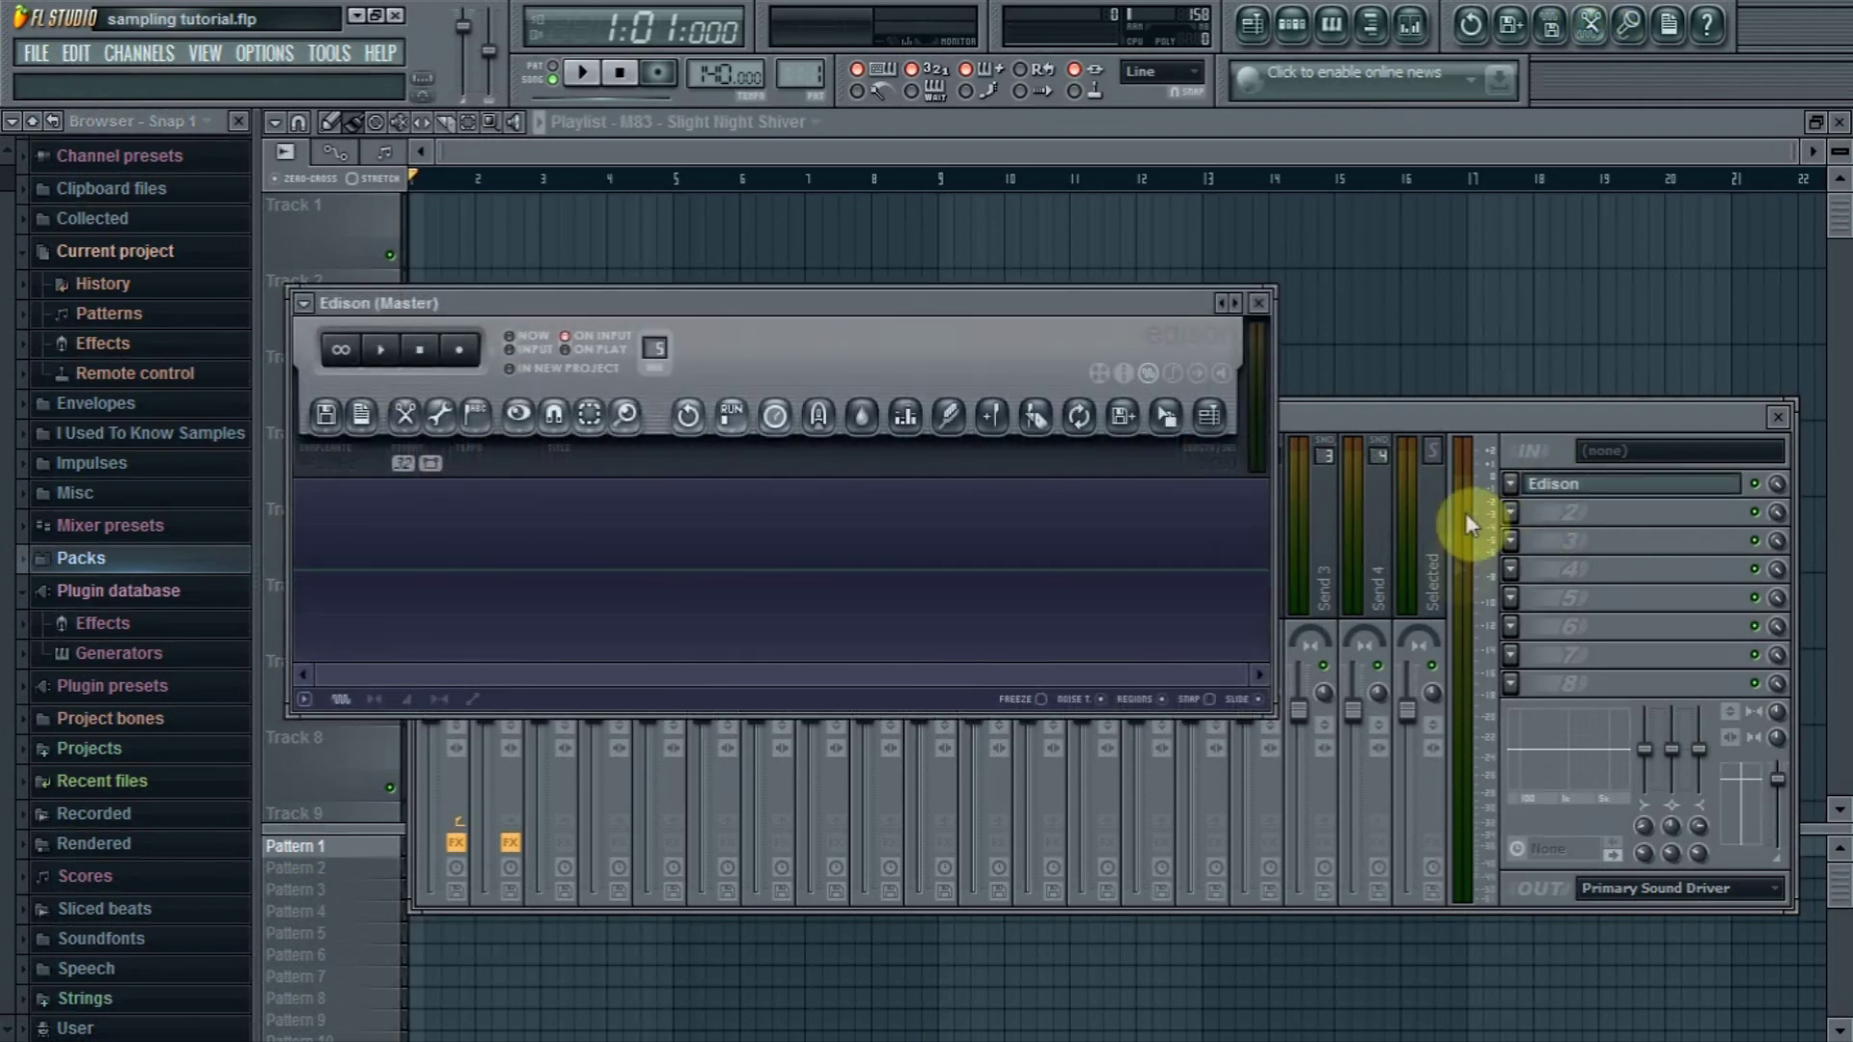
Load 'M83 - Slight Night Shiver' from the Samples folder into Edison
drag(516, 307, 716, 237)
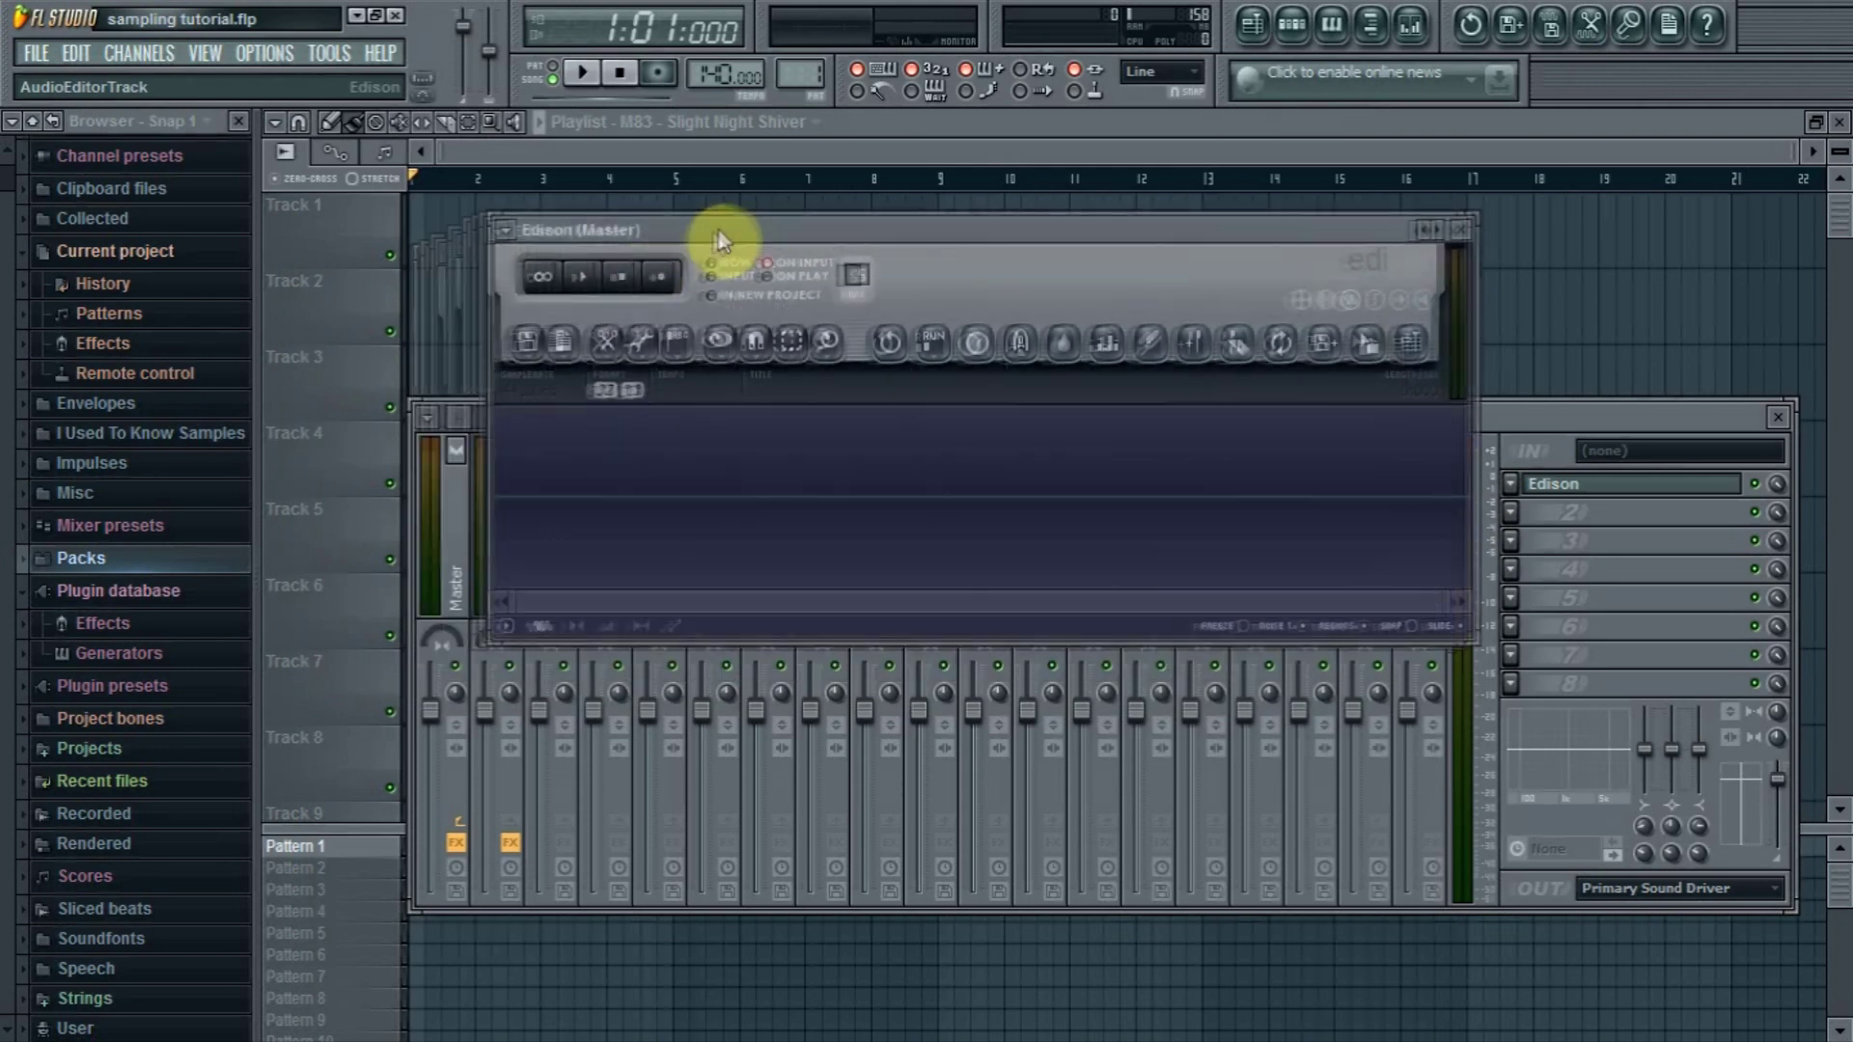
click(530, 341)
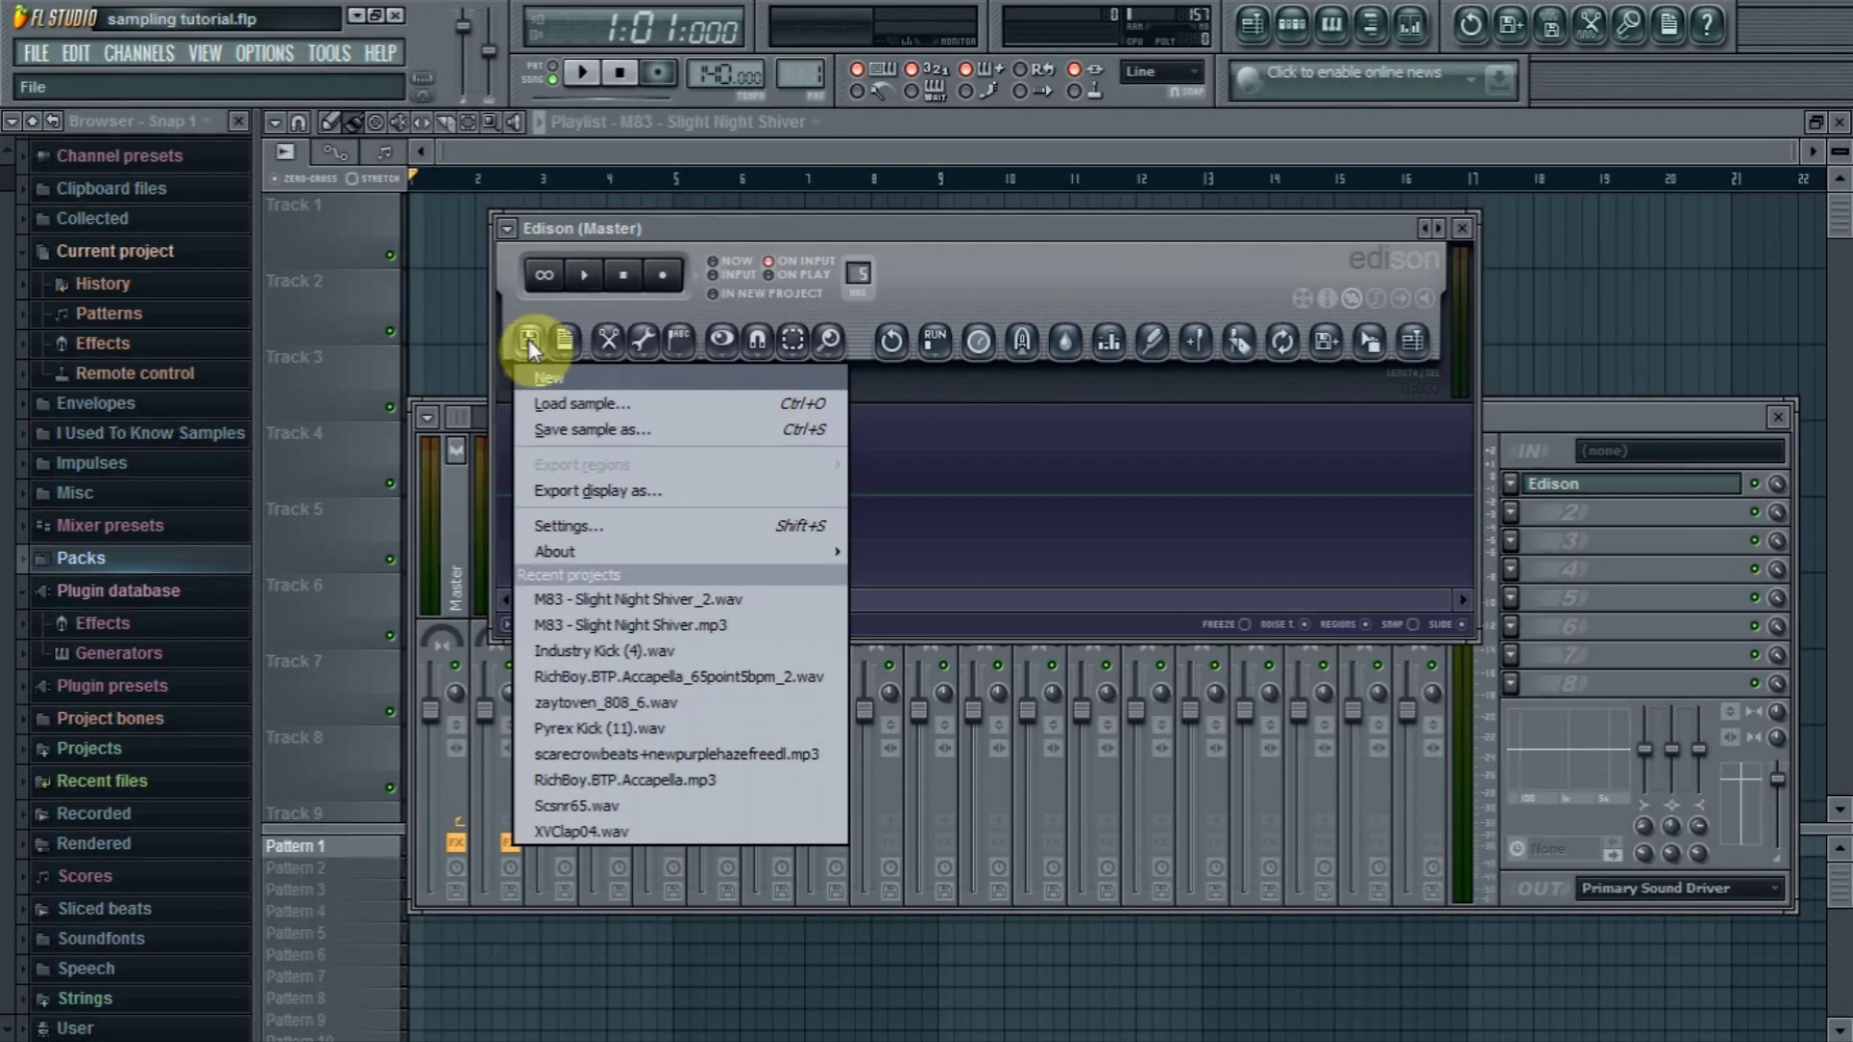
click(562, 406)
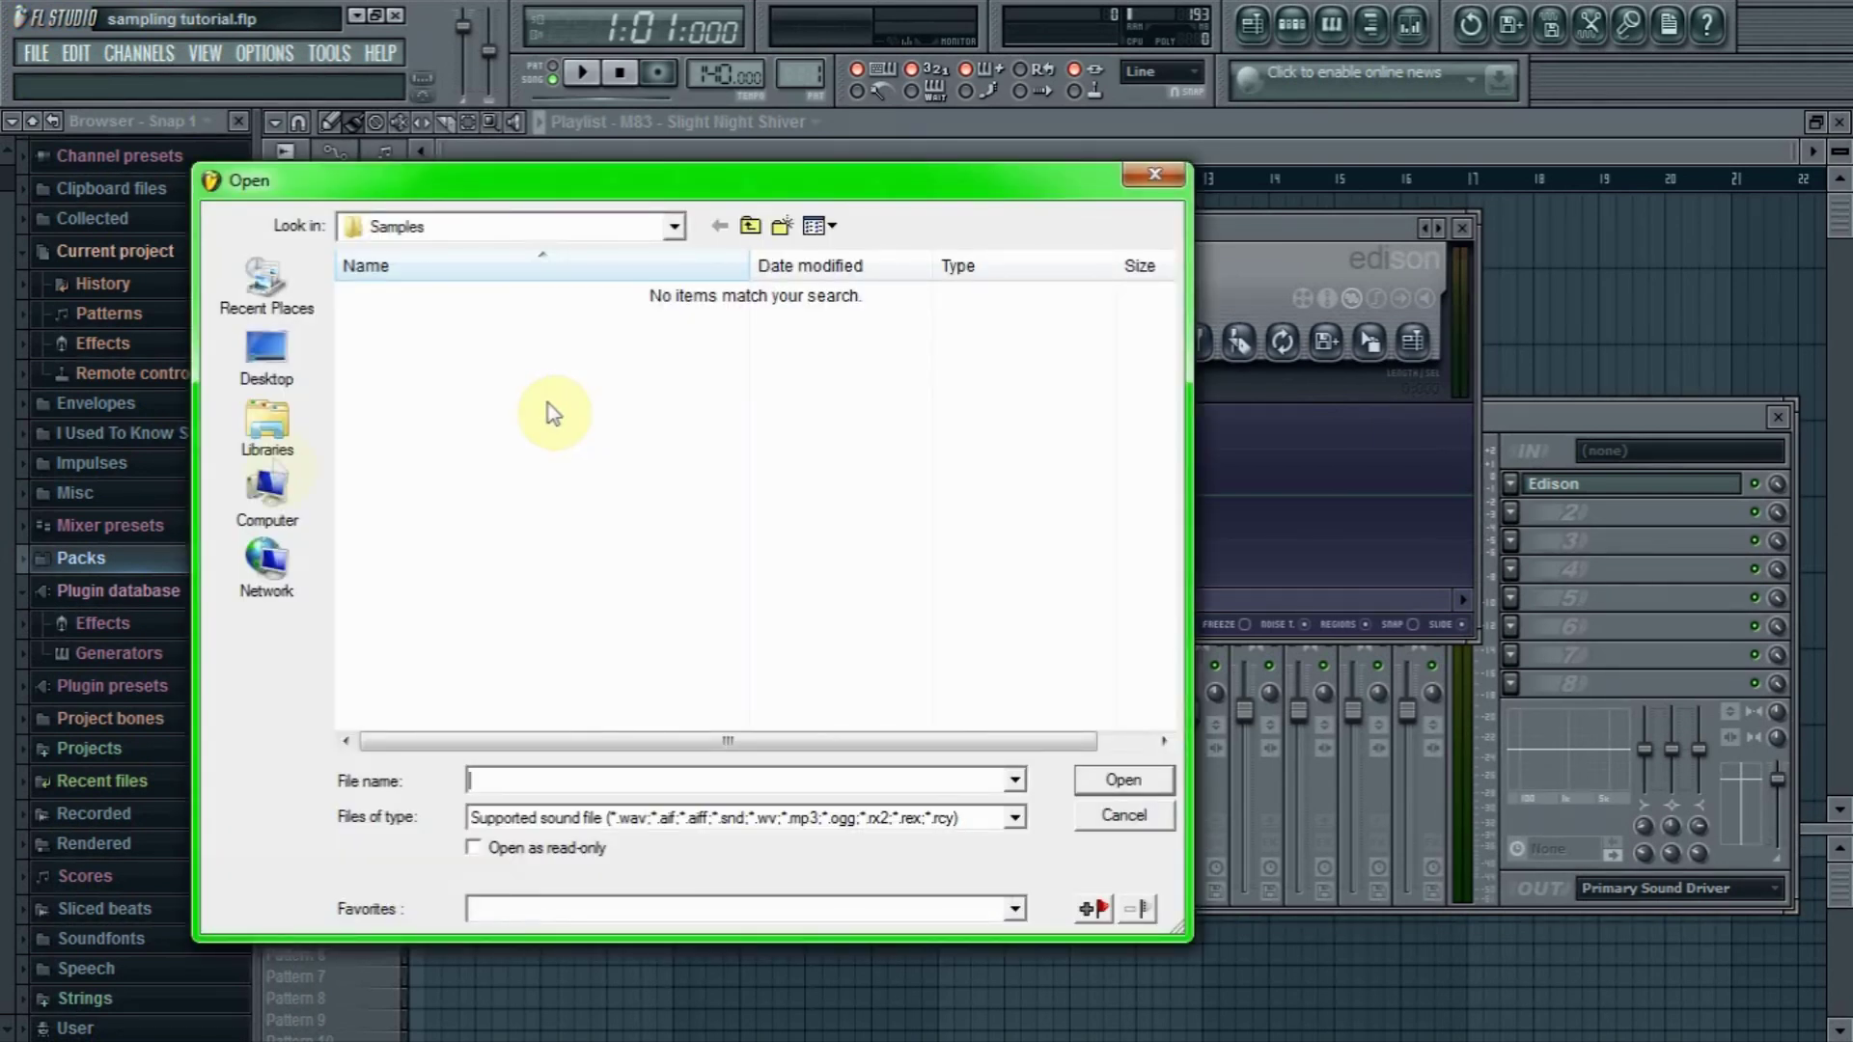
click(292, 375)
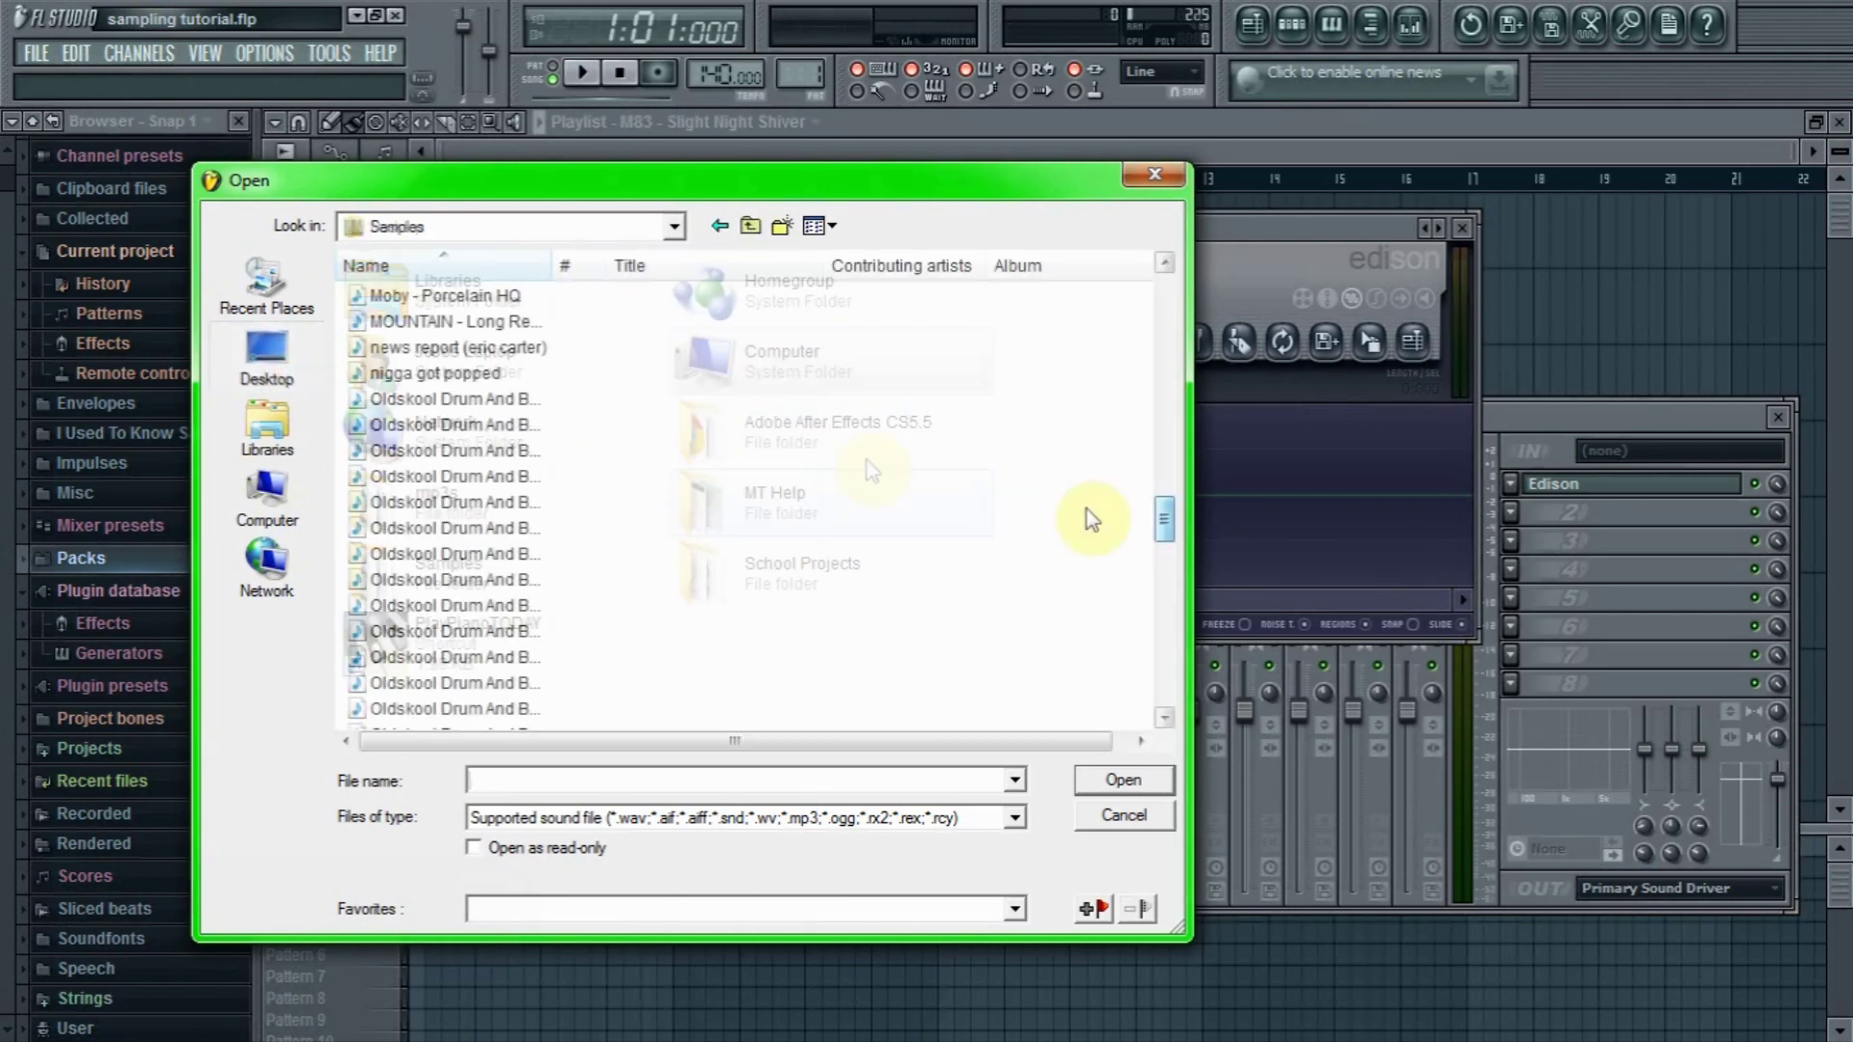
scroll(1090, 519, up, 4)
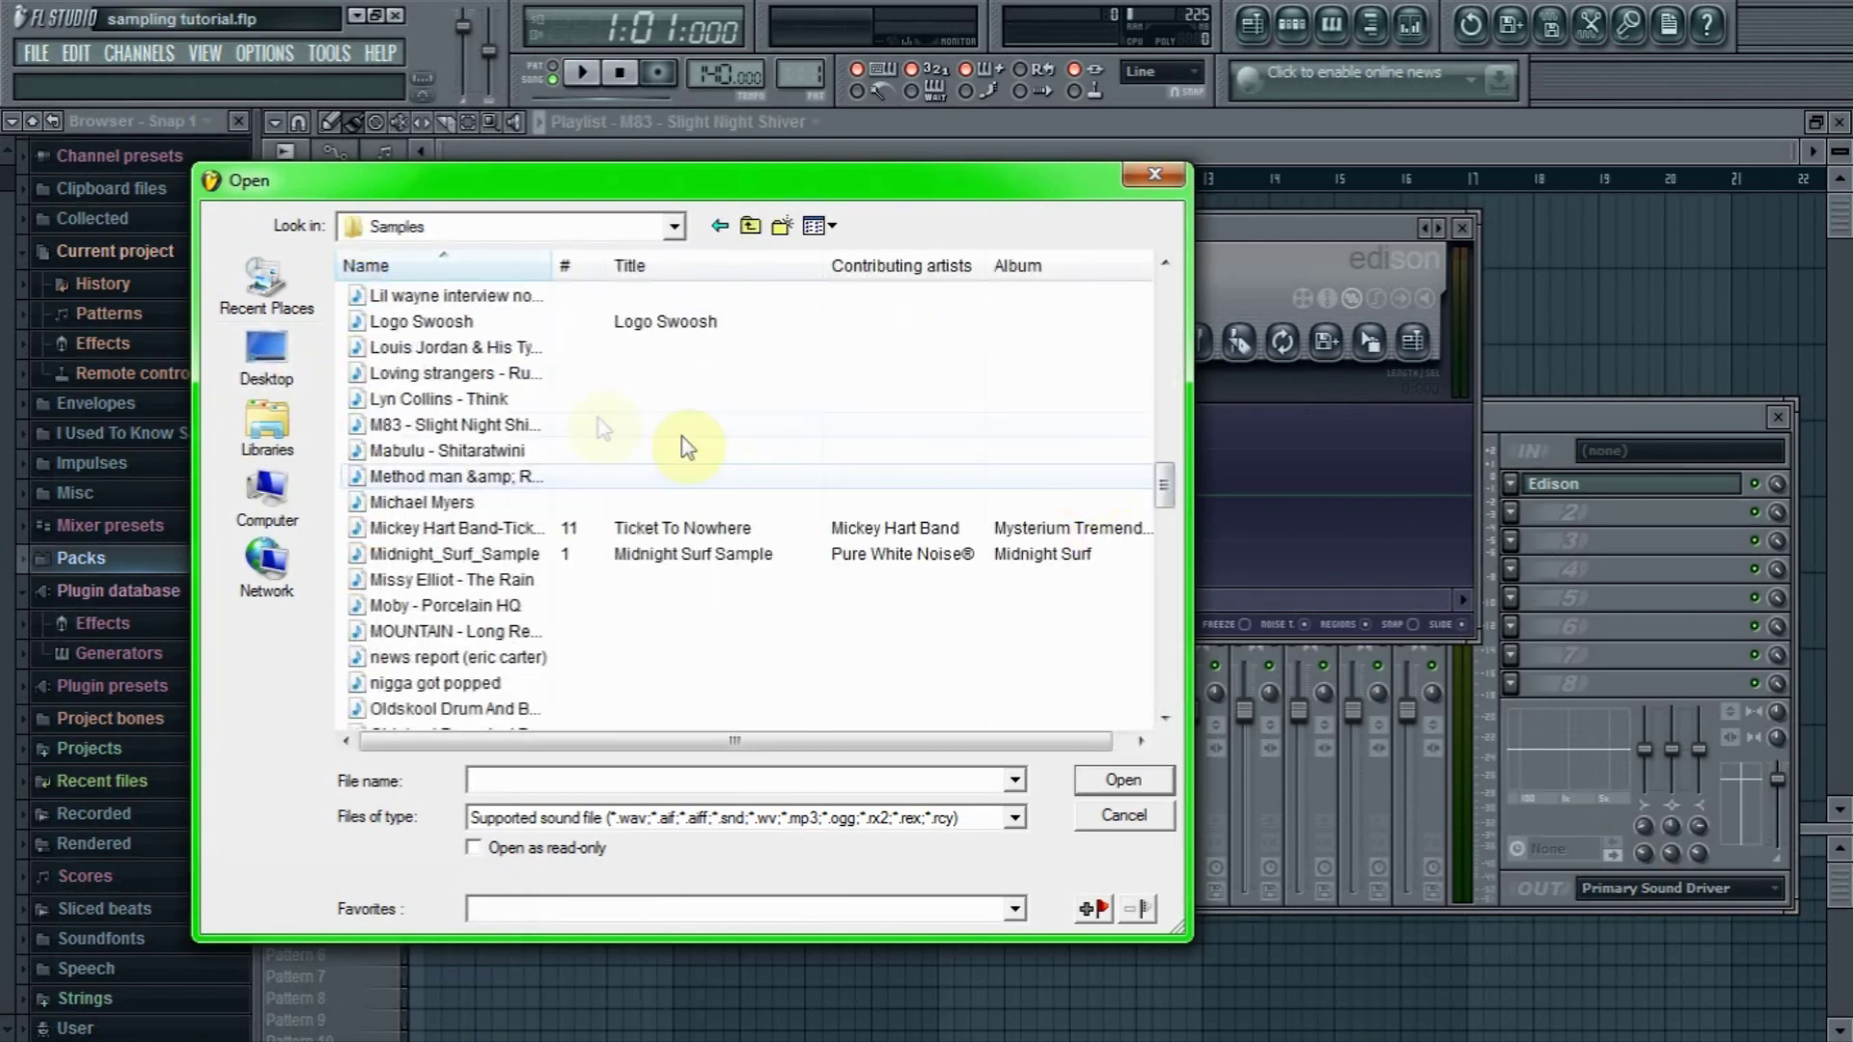
click(582, 422)
click(1120, 780)
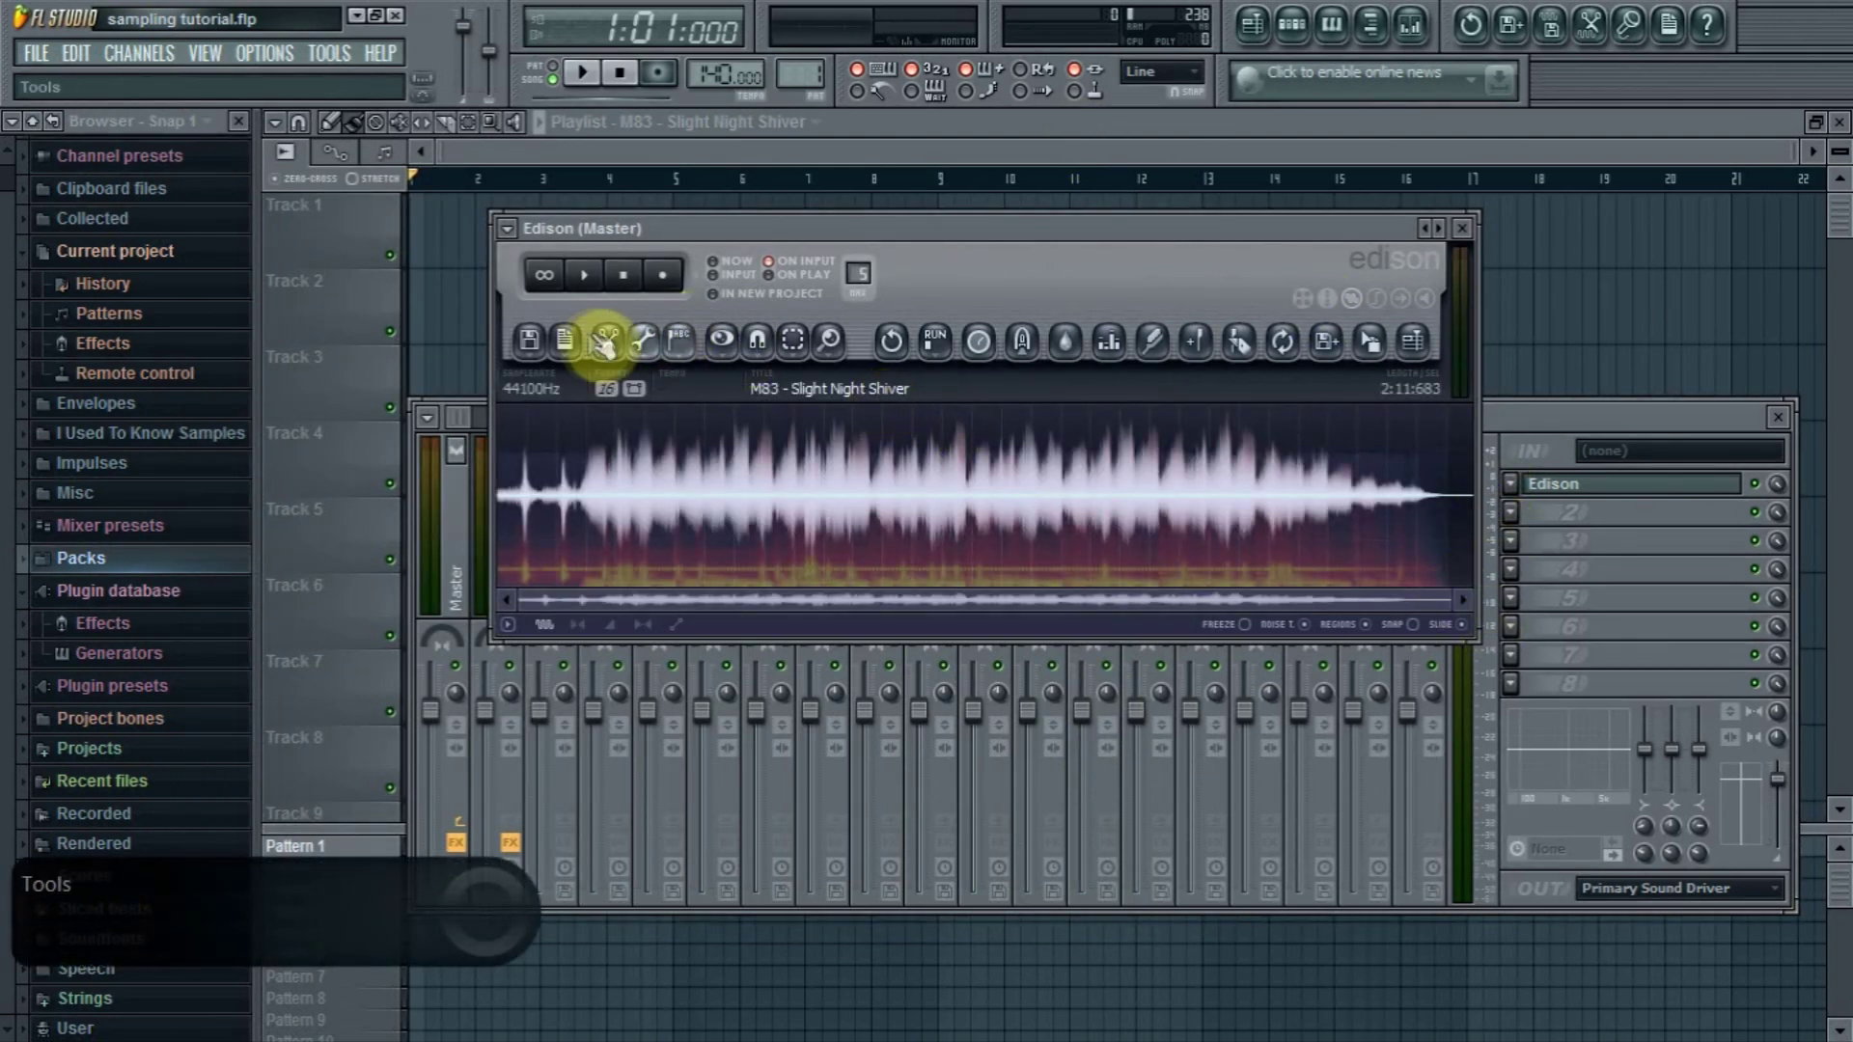
Turn off Edison's Spectrum view, then switch the display to Dual view
click(734, 335)
click(772, 398)
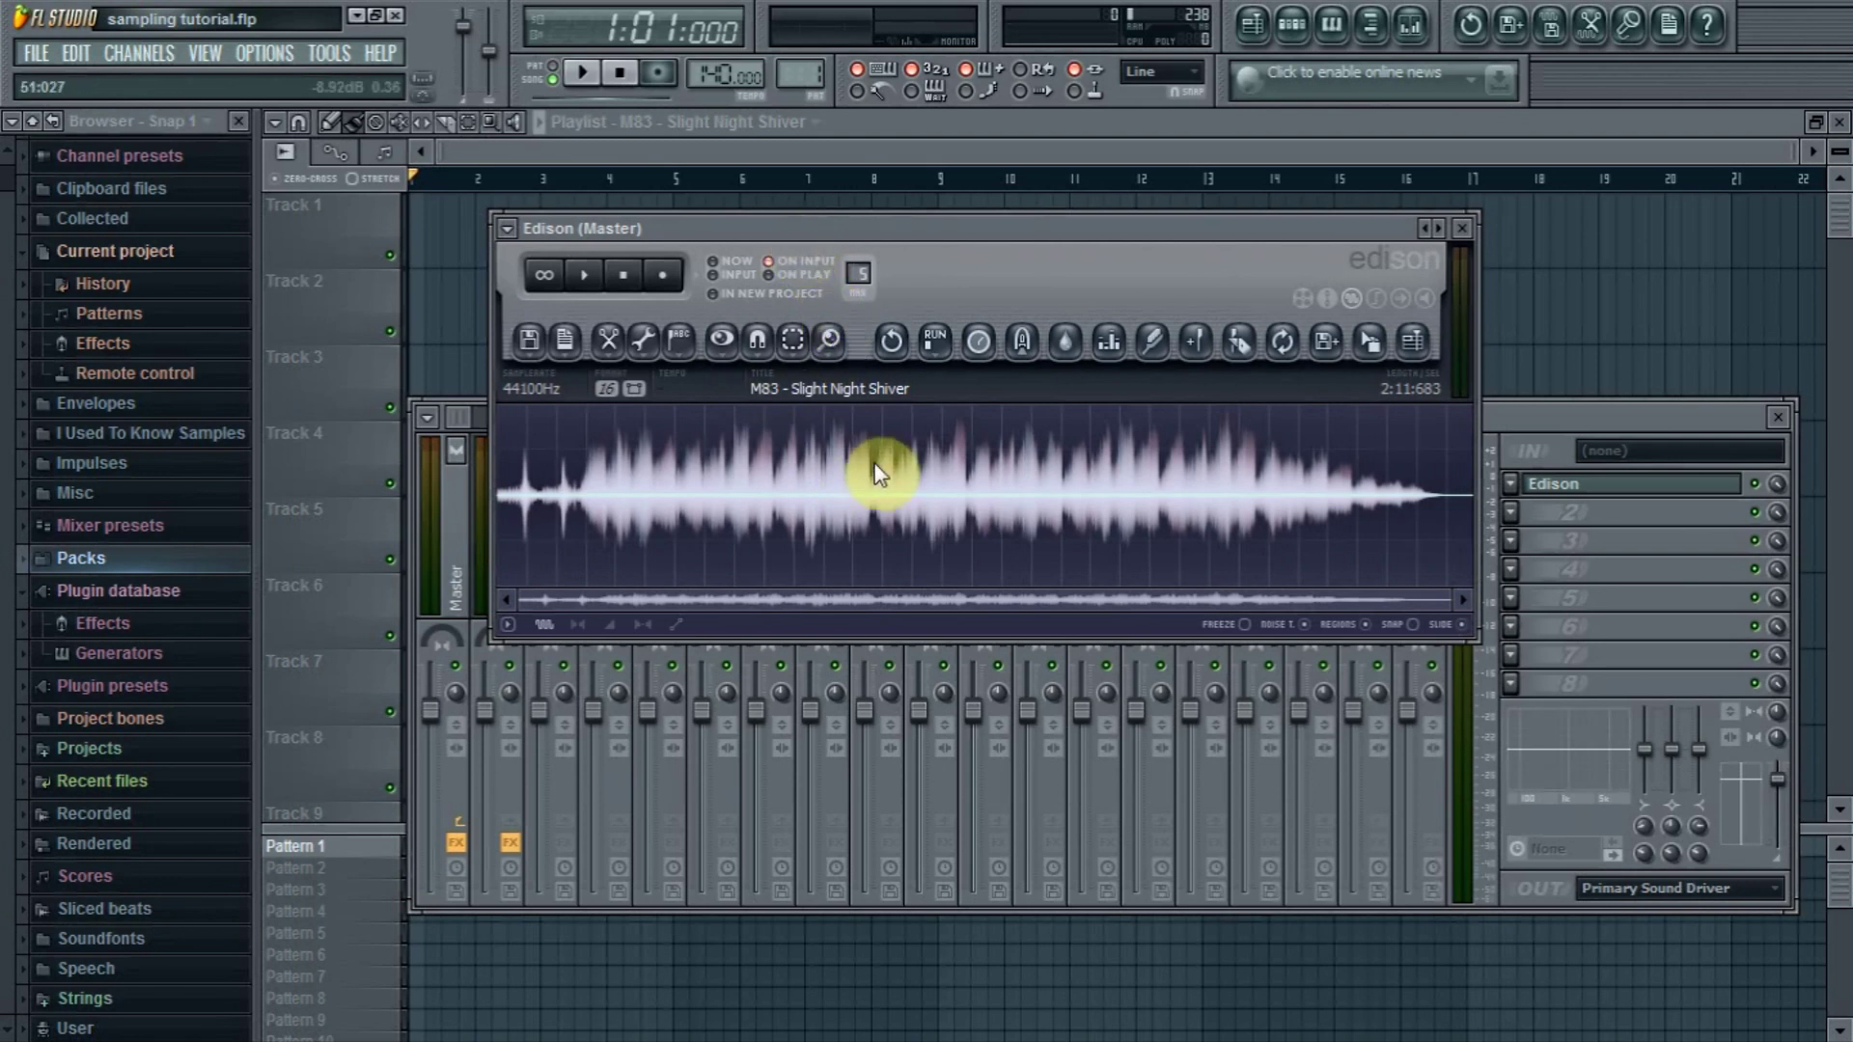
click(724, 340)
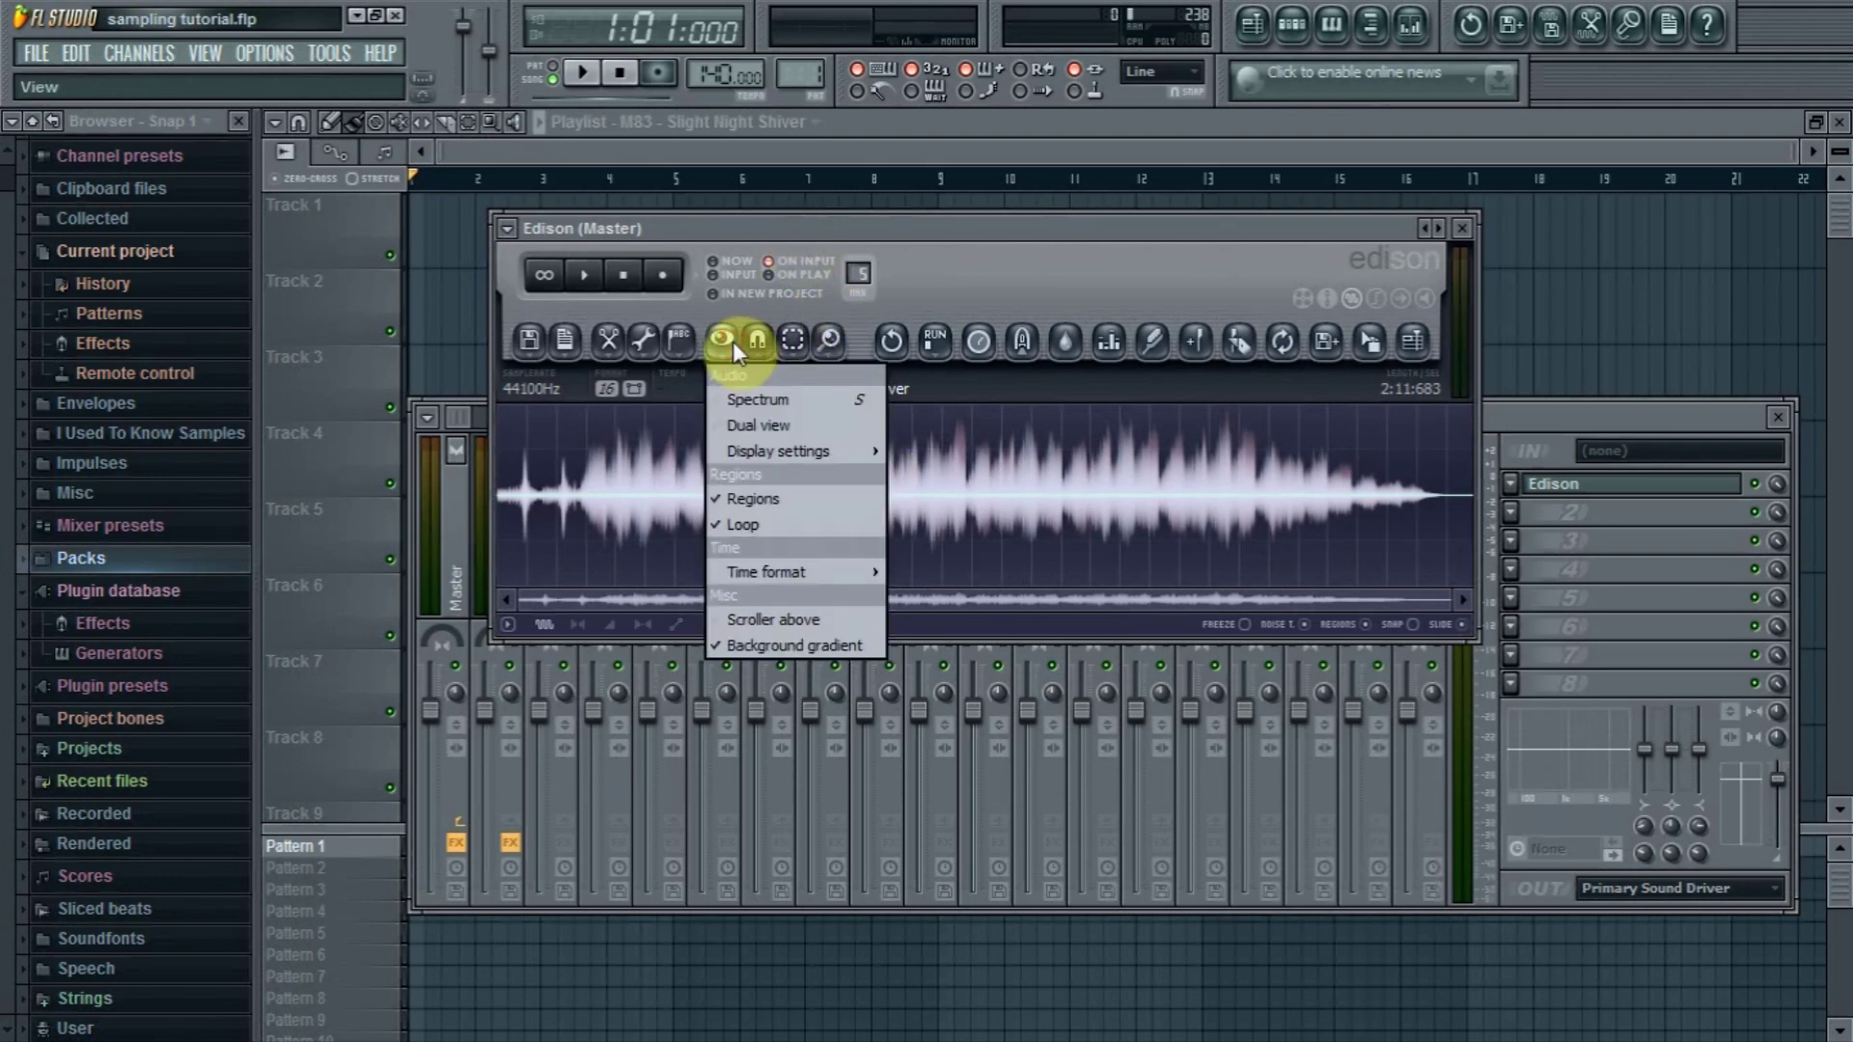
click(807, 425)
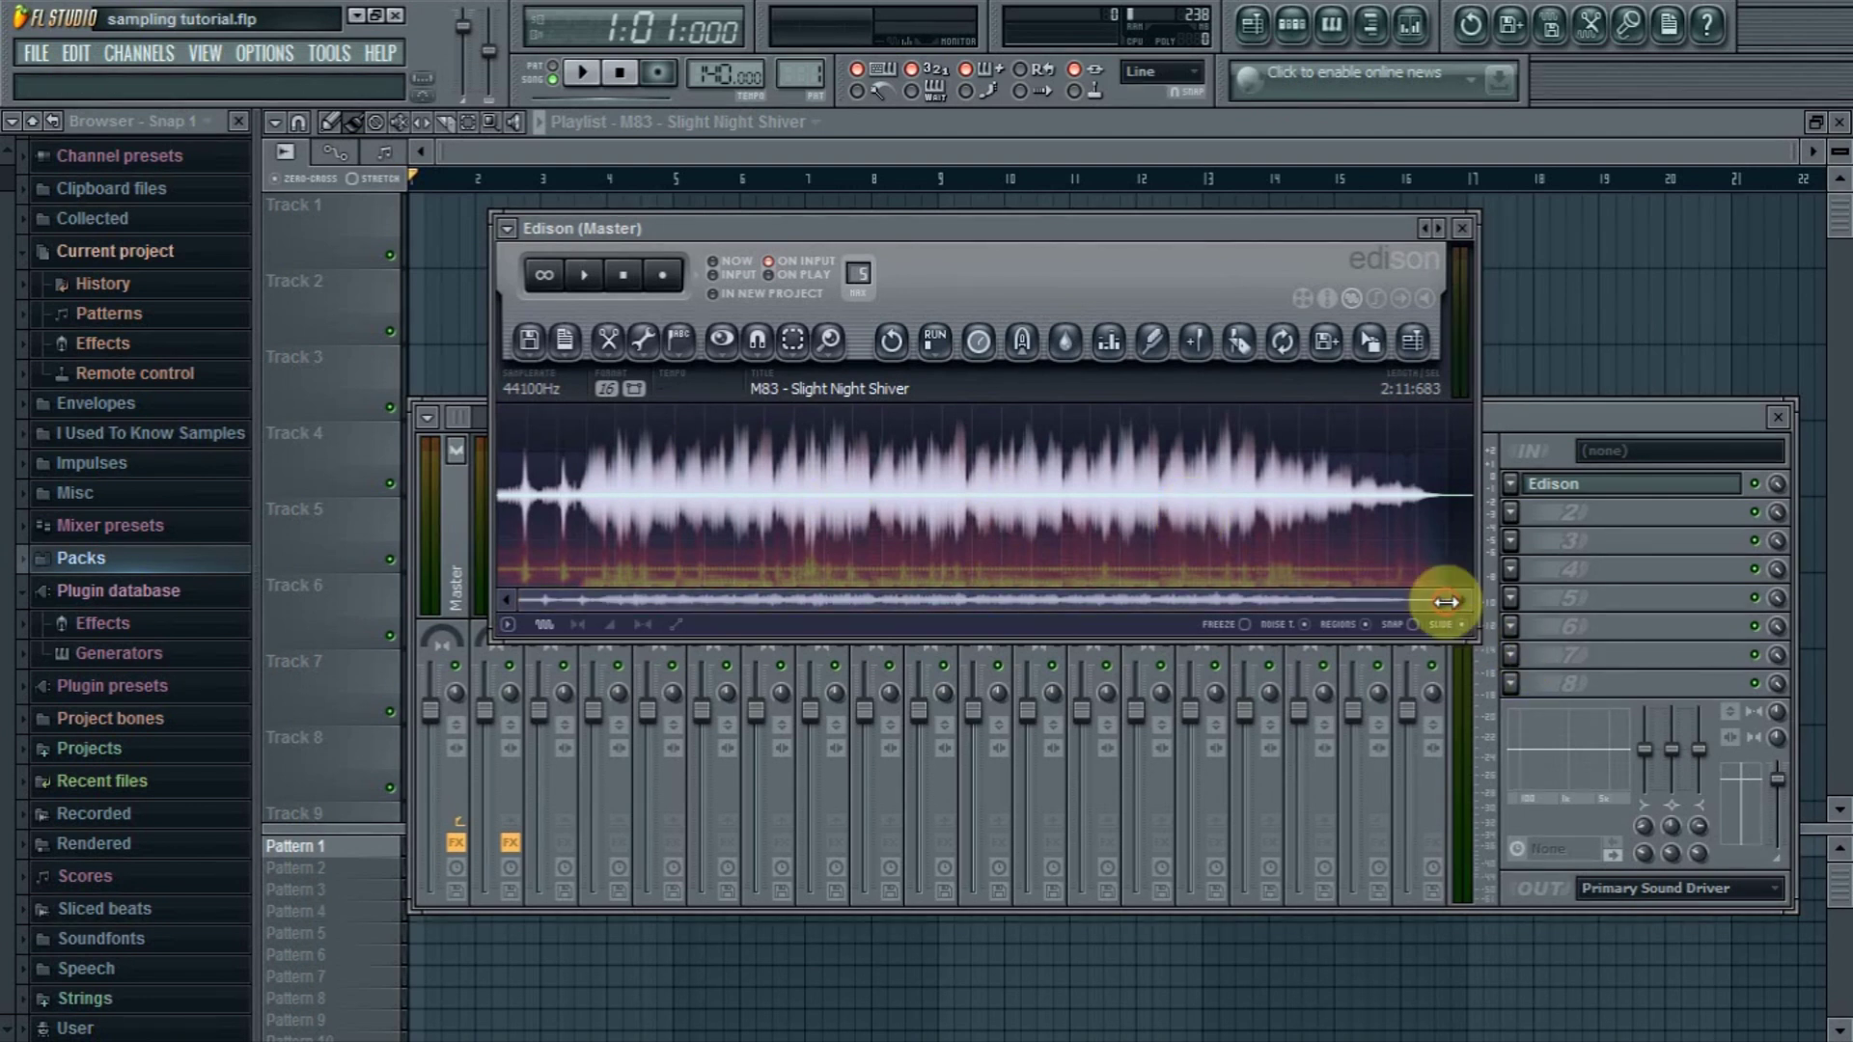
Zoom Edison in on the sample's opening, shift the window left, and play from a chosen point
drag(1445, 601, 914, 593)
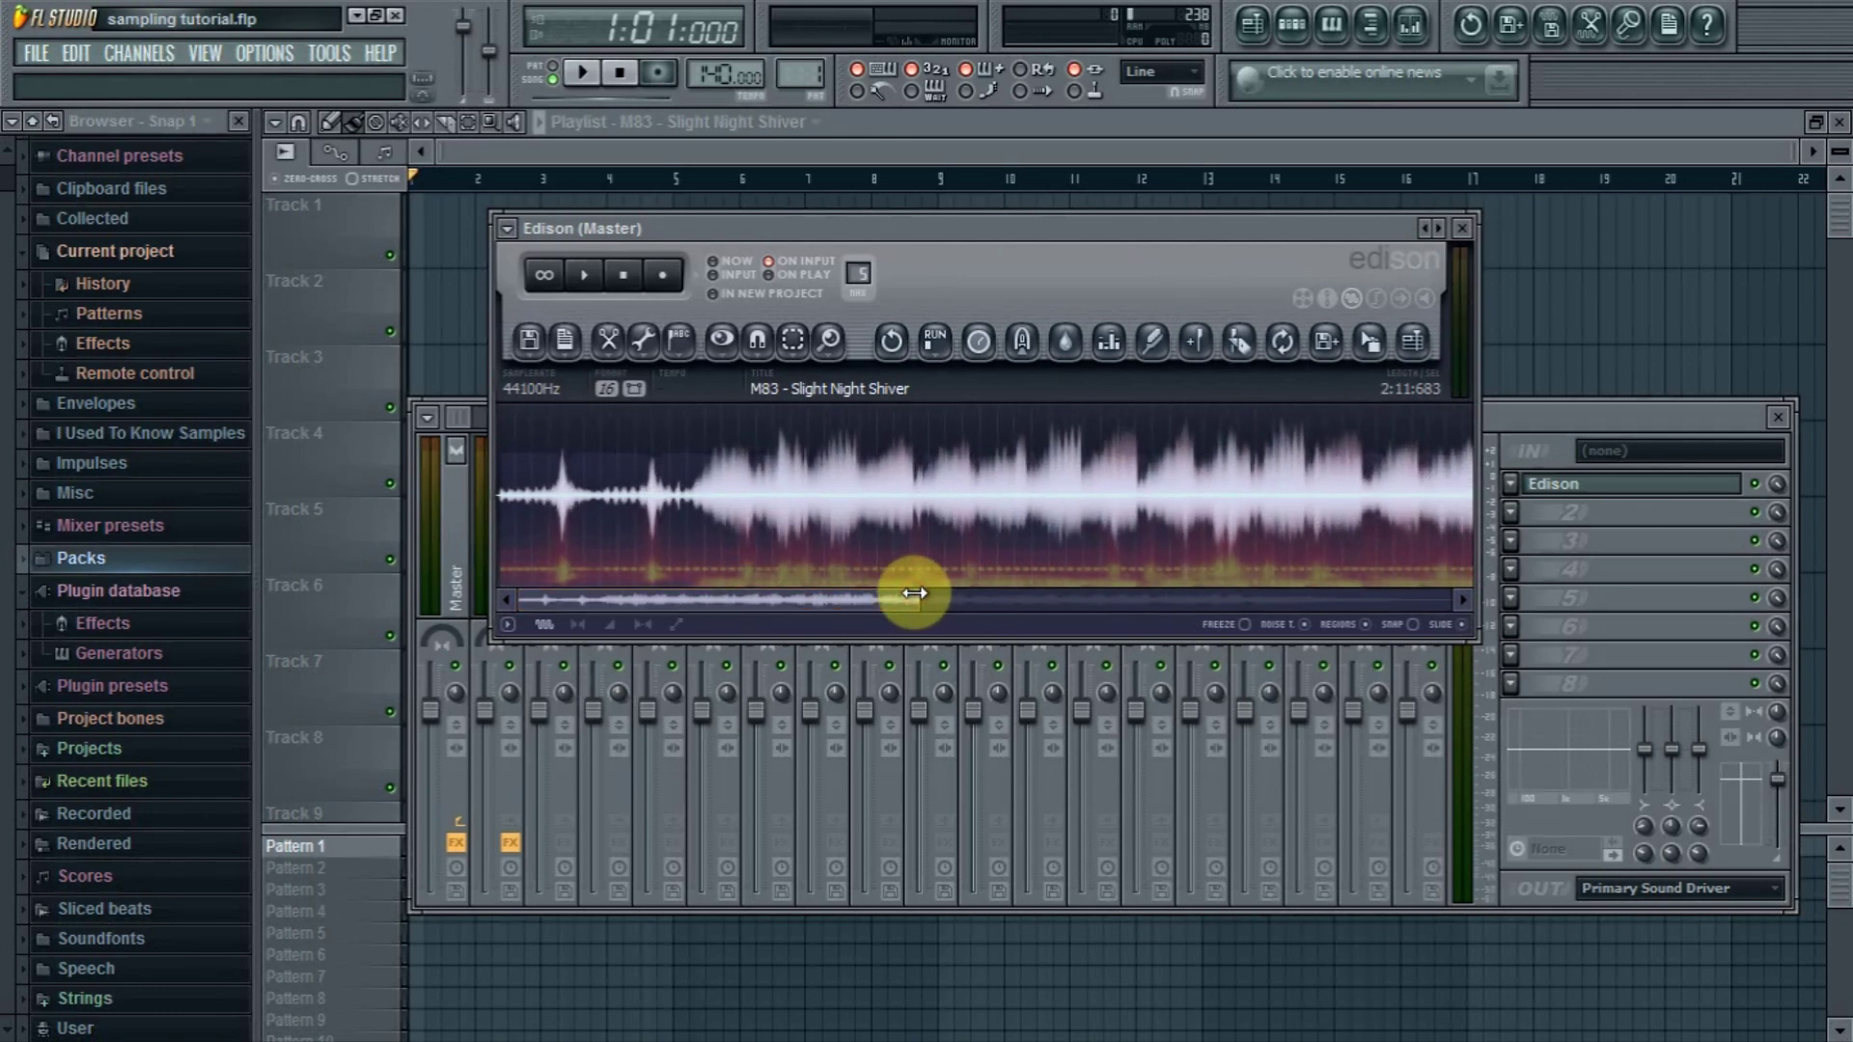
drag(914, 593, 890, 596)
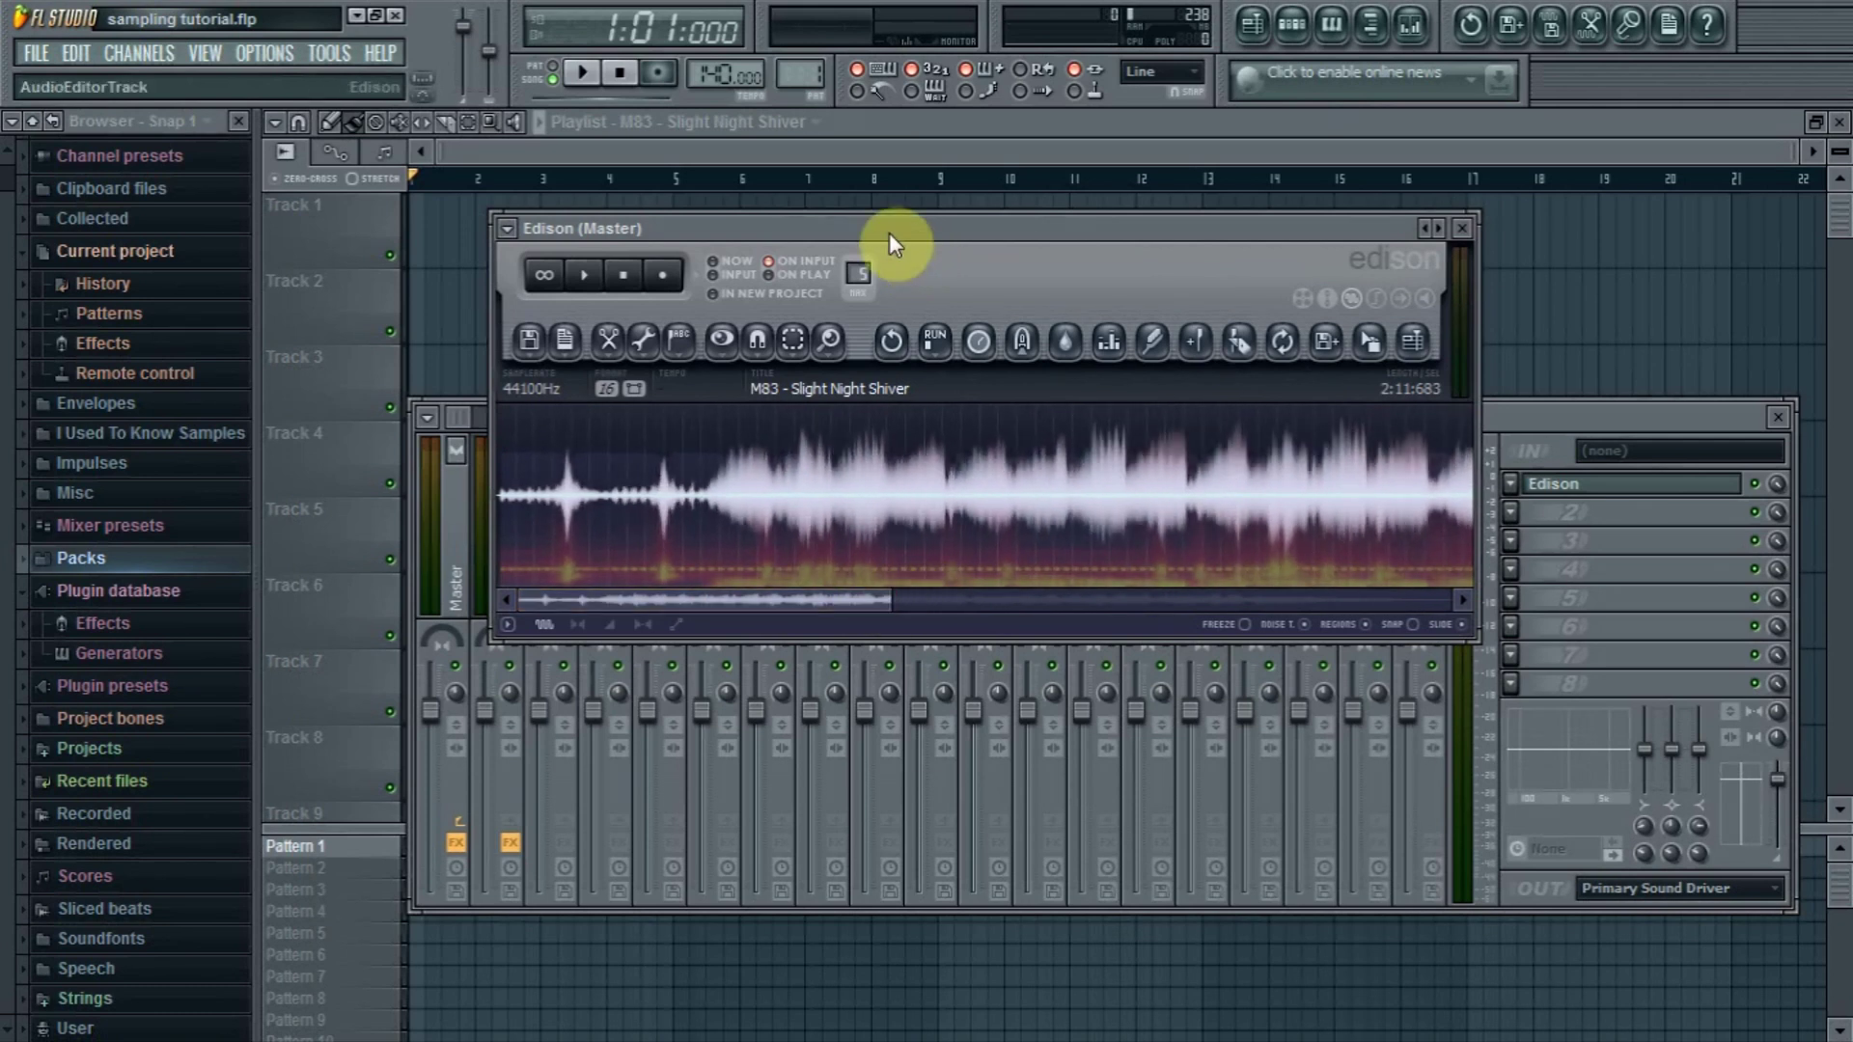
drag(889, 234, 809, 214)
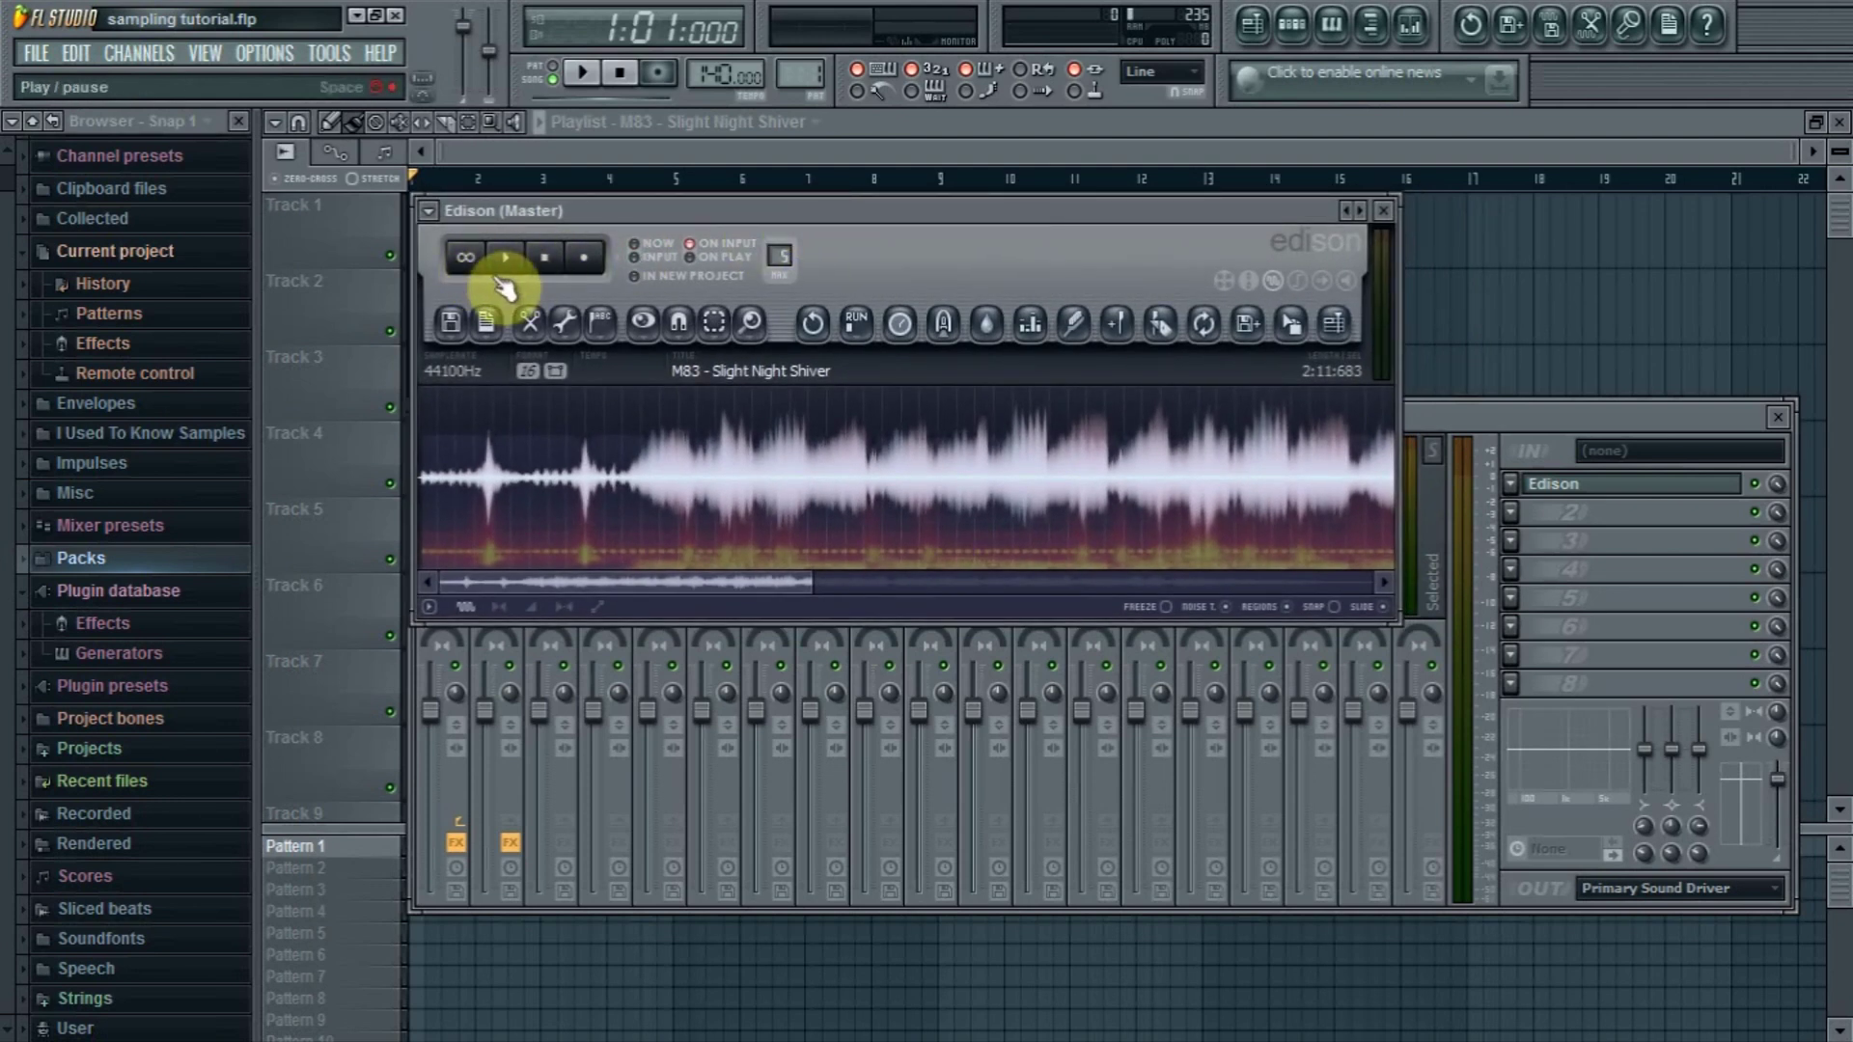
drag(813, 580, 596, 583)
drag(440, 583, 672, 577)
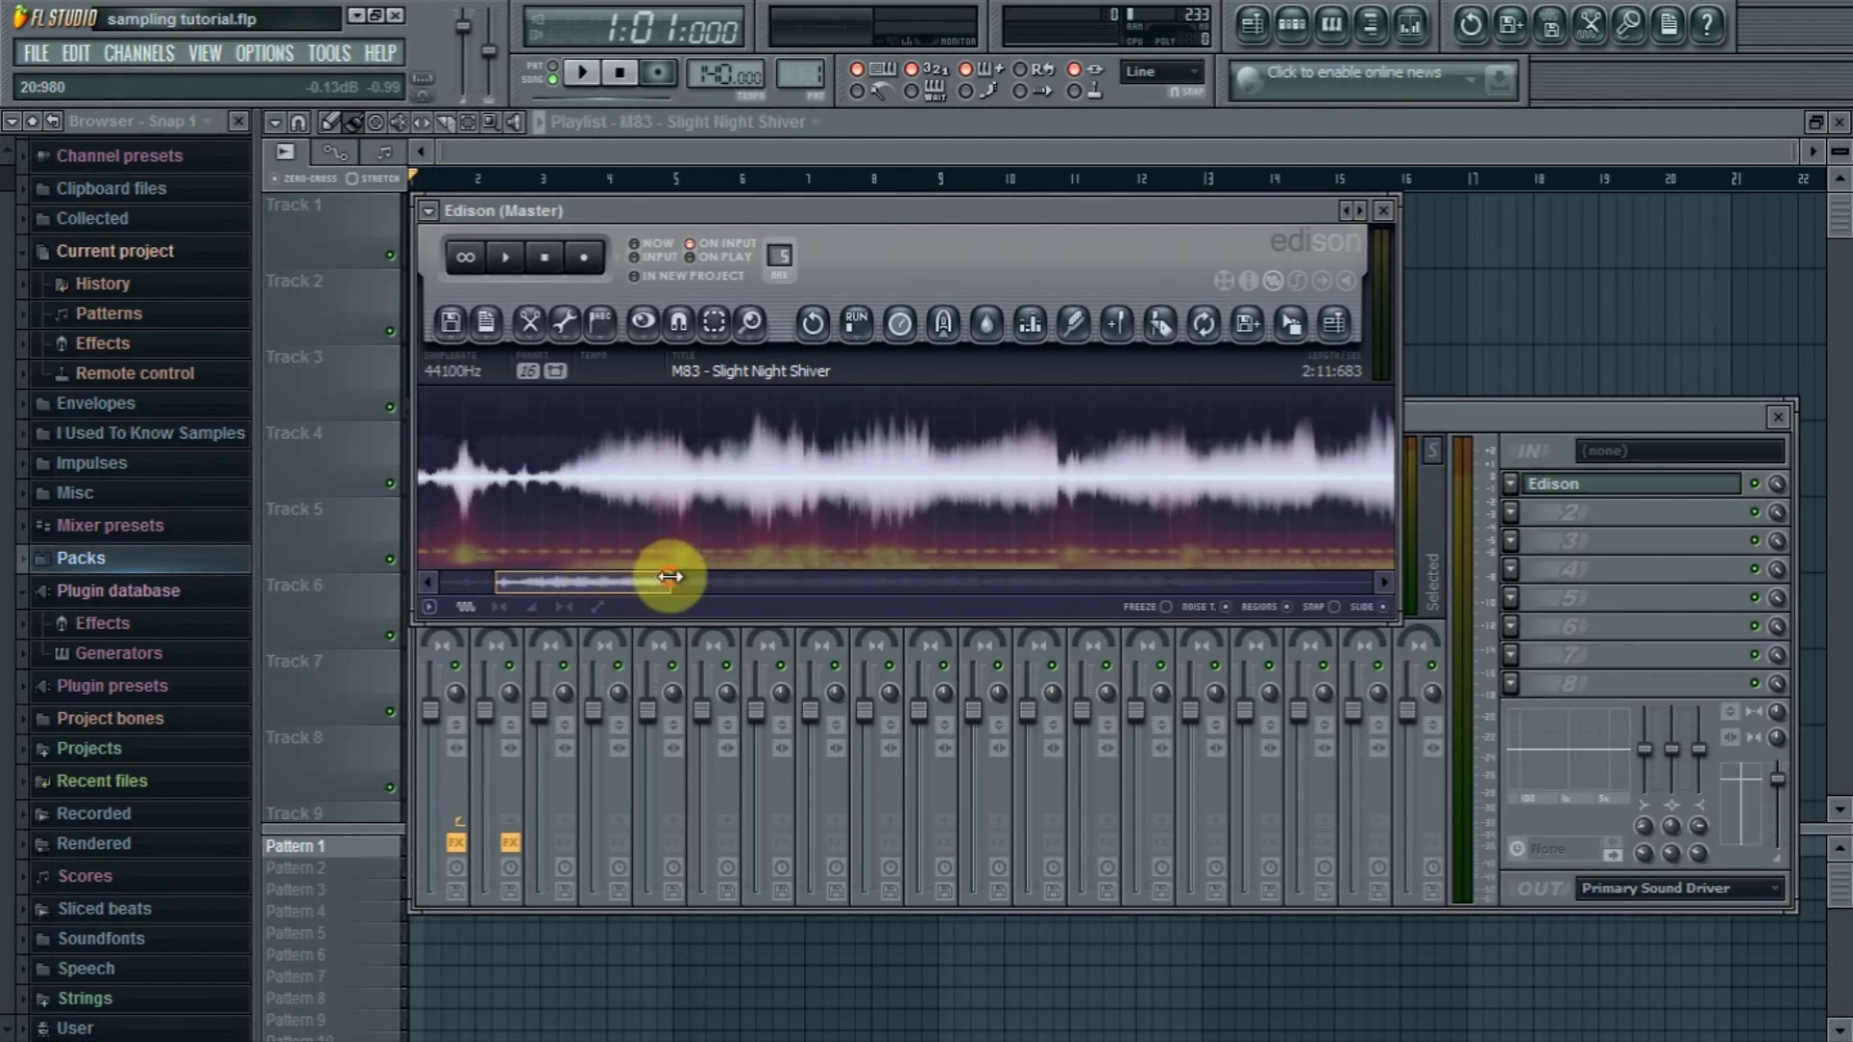
click(539, 417)
click(506, 257)
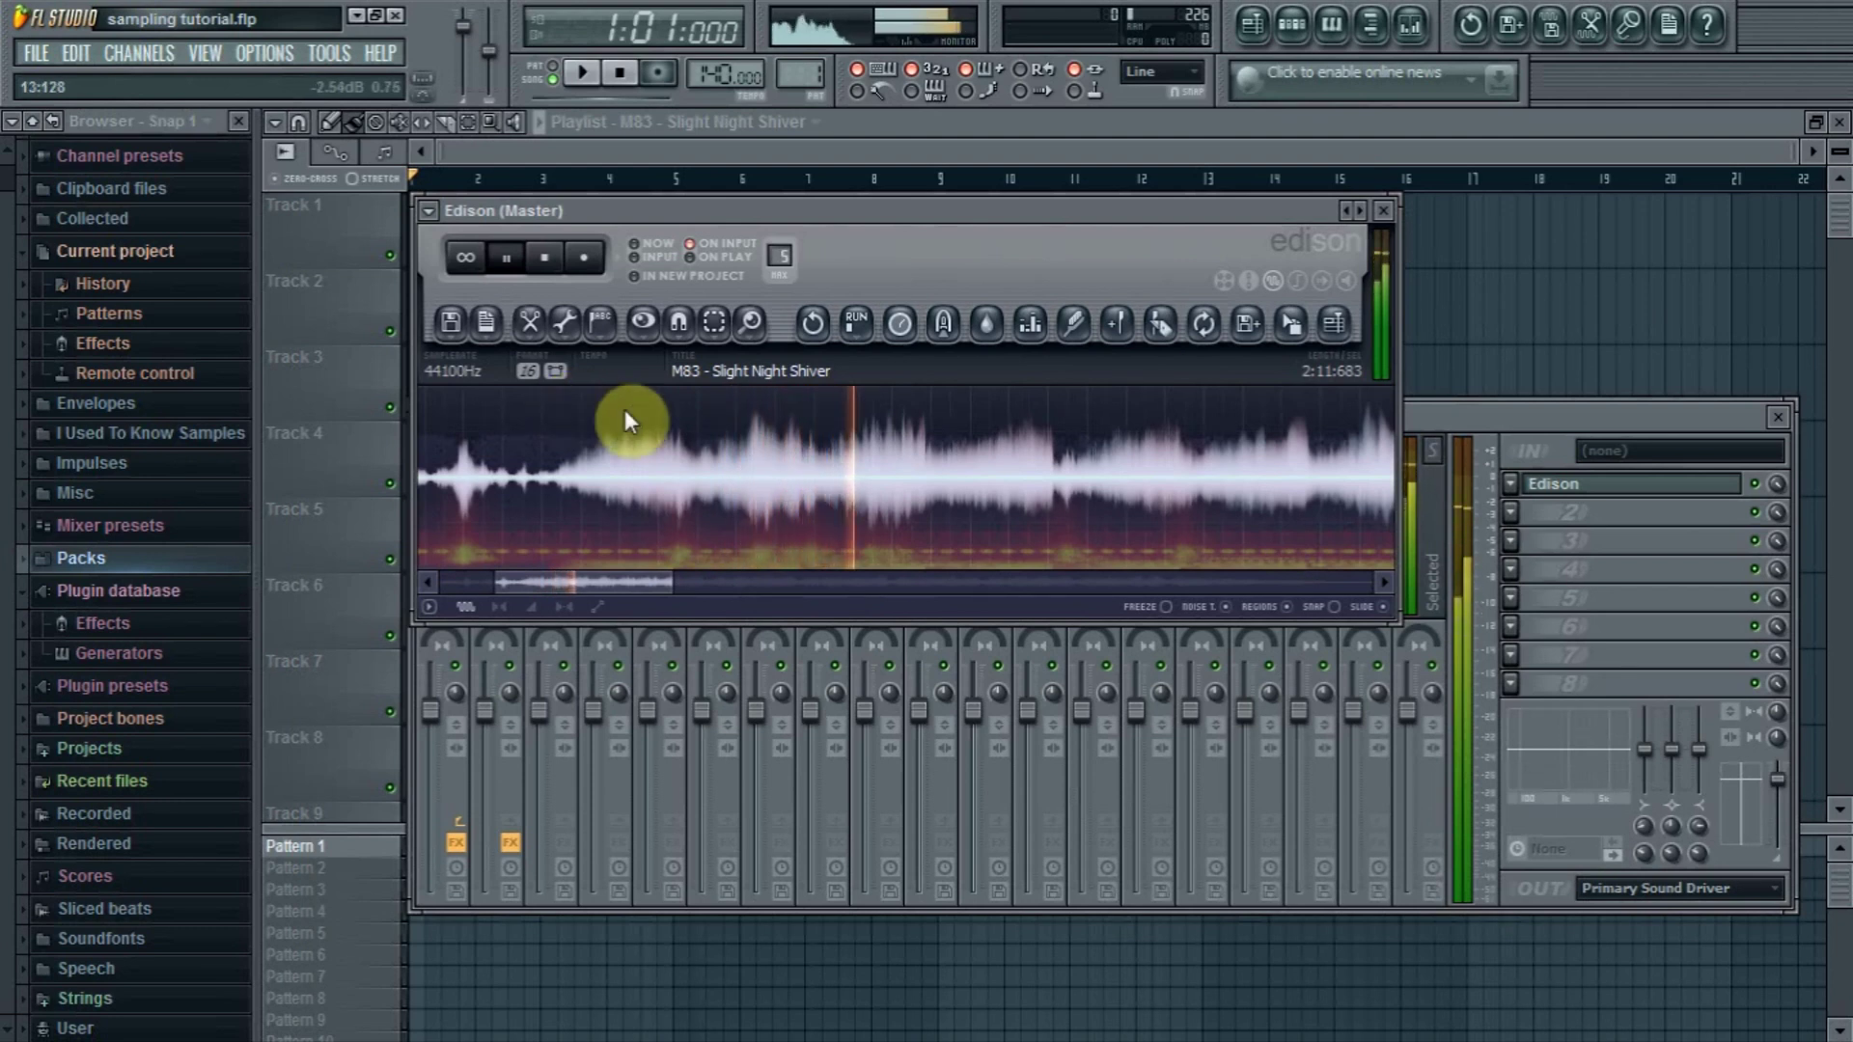
Select the waveform starting at 11:457 and loop-play the selection
key(space)
mouse_move(674, 579)
mouse_down()
mouse_move(598, 576)
mouse_move(641, 584)
mouse_up()
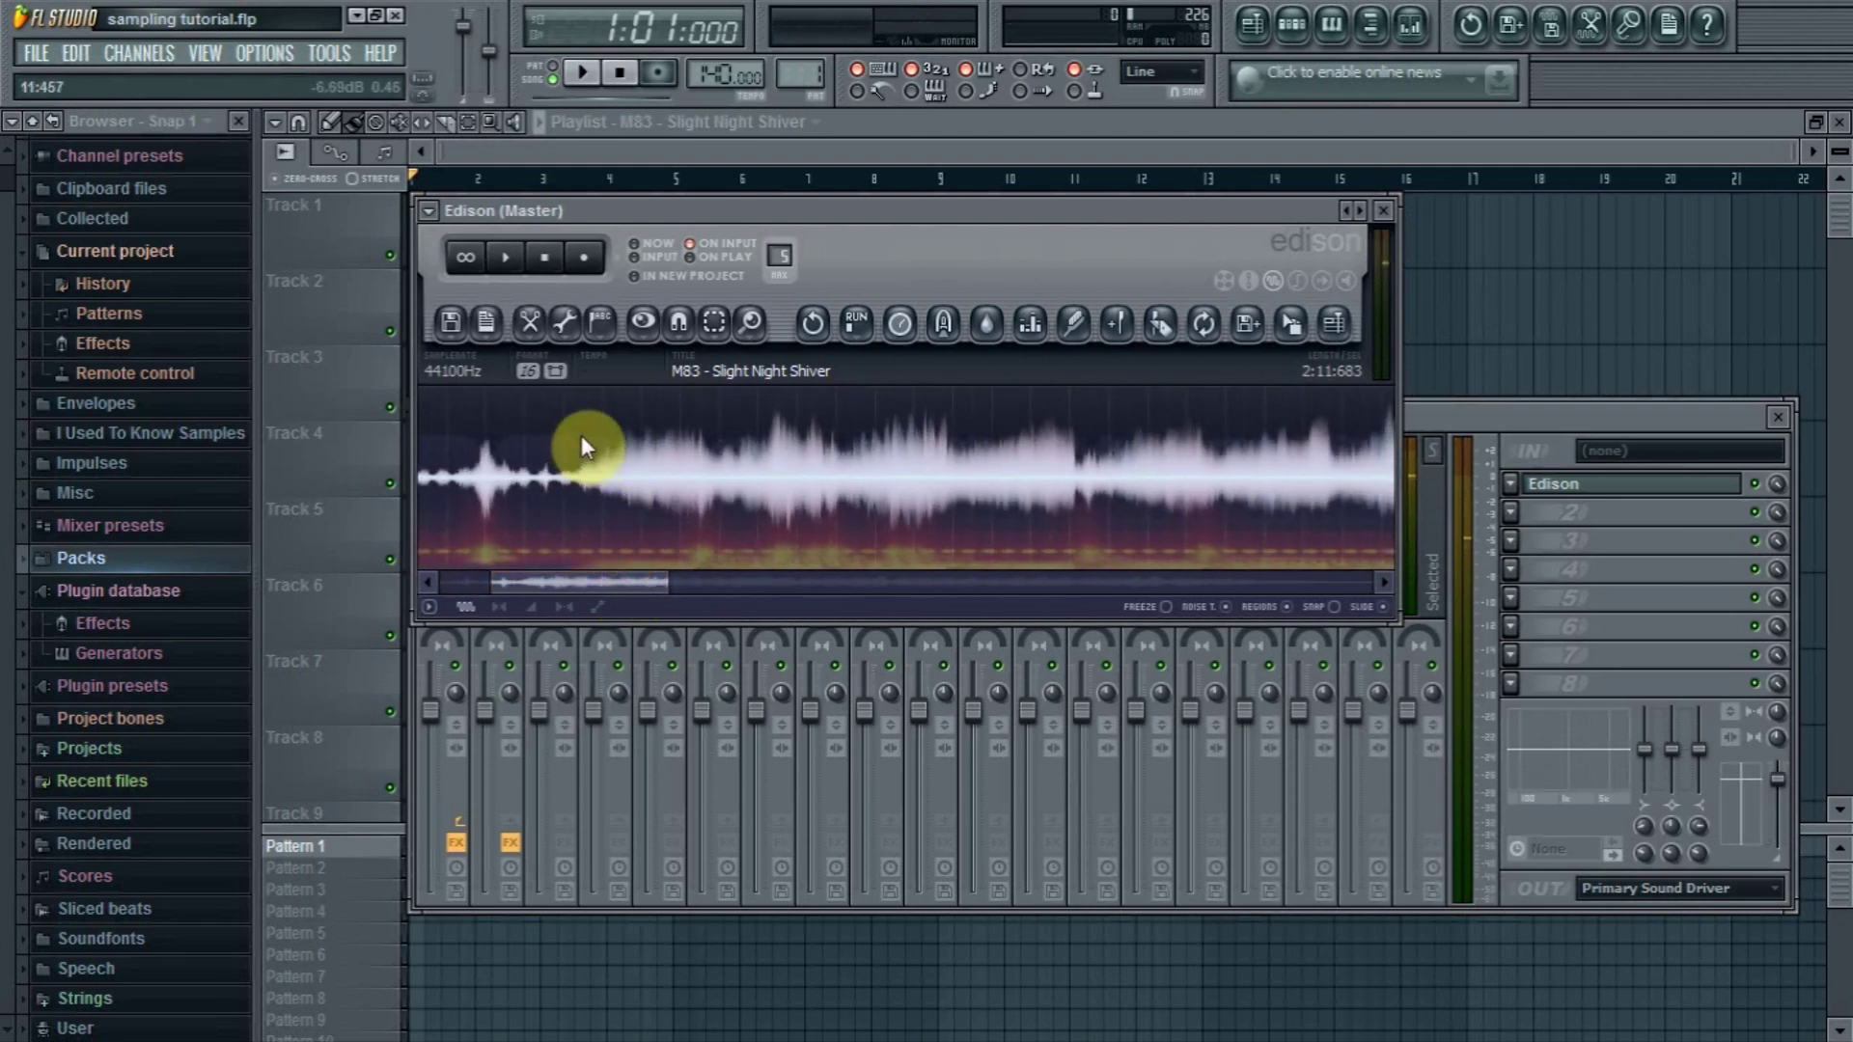
drag(581, 436, 832, 443)
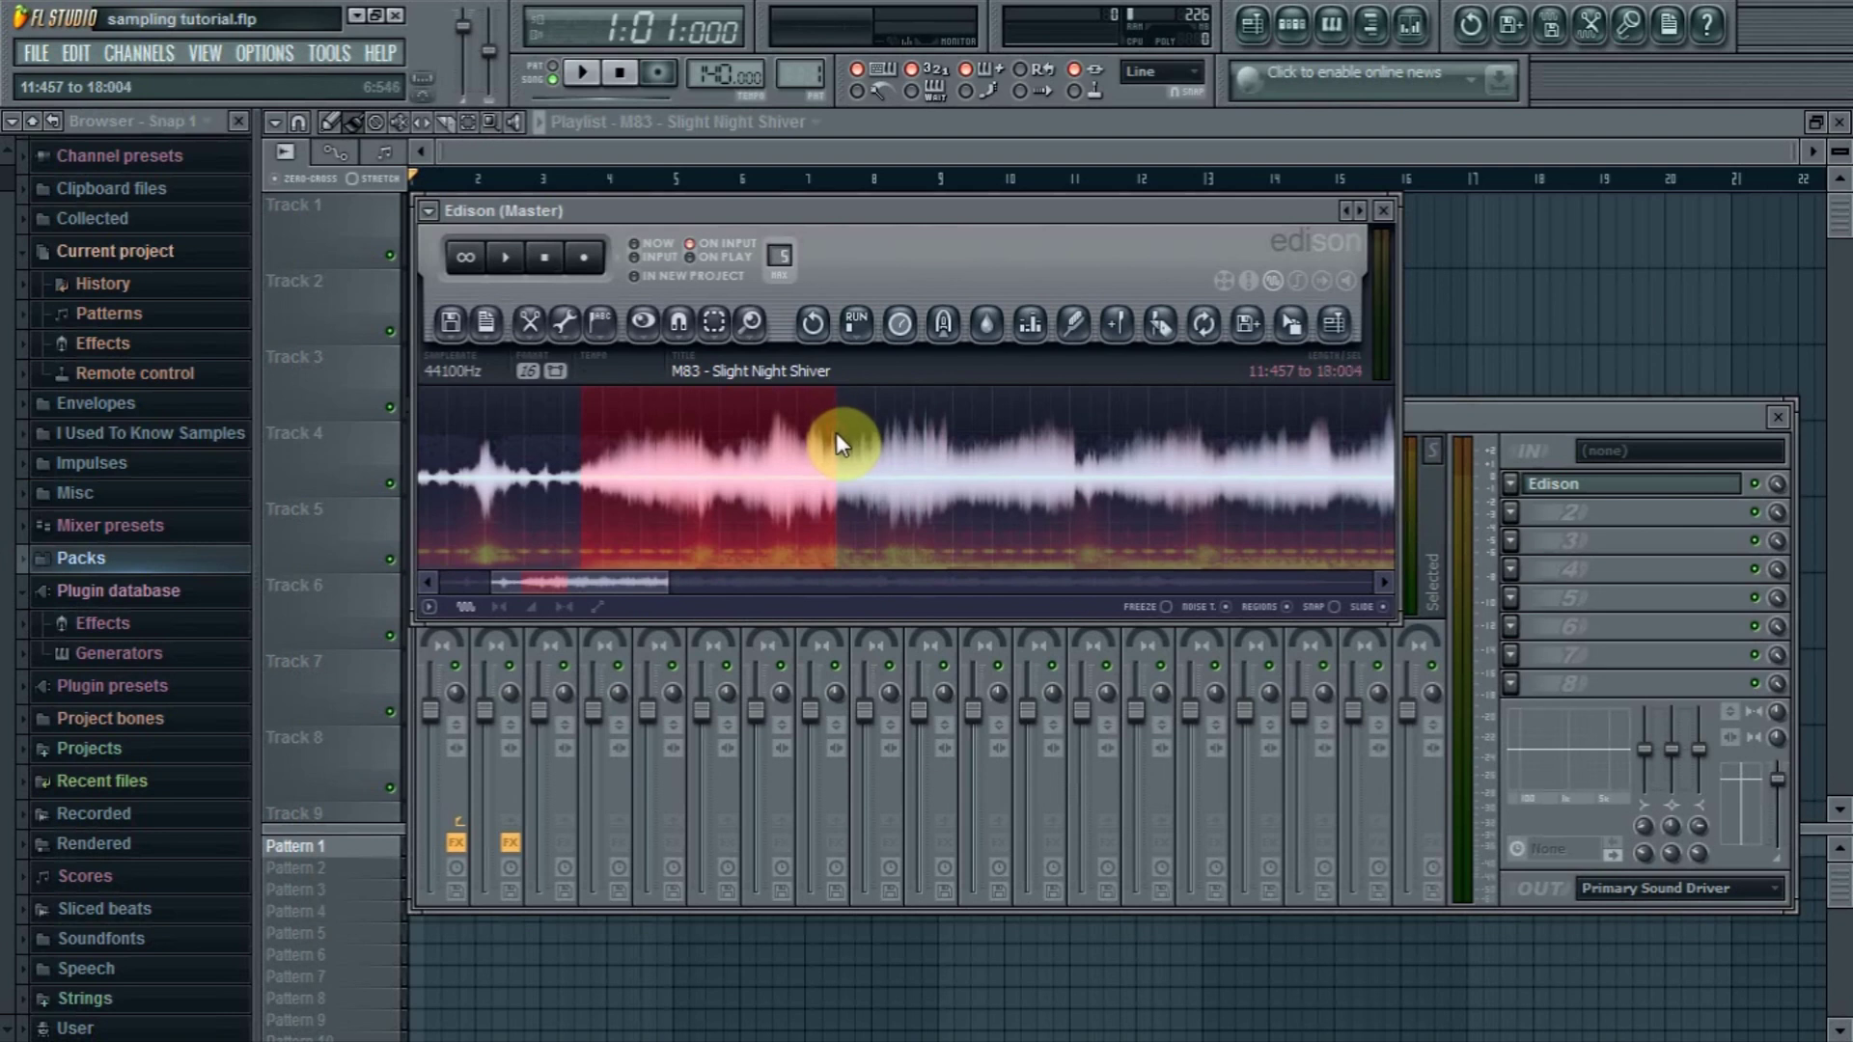
click(505, 256)
click(468, 256)
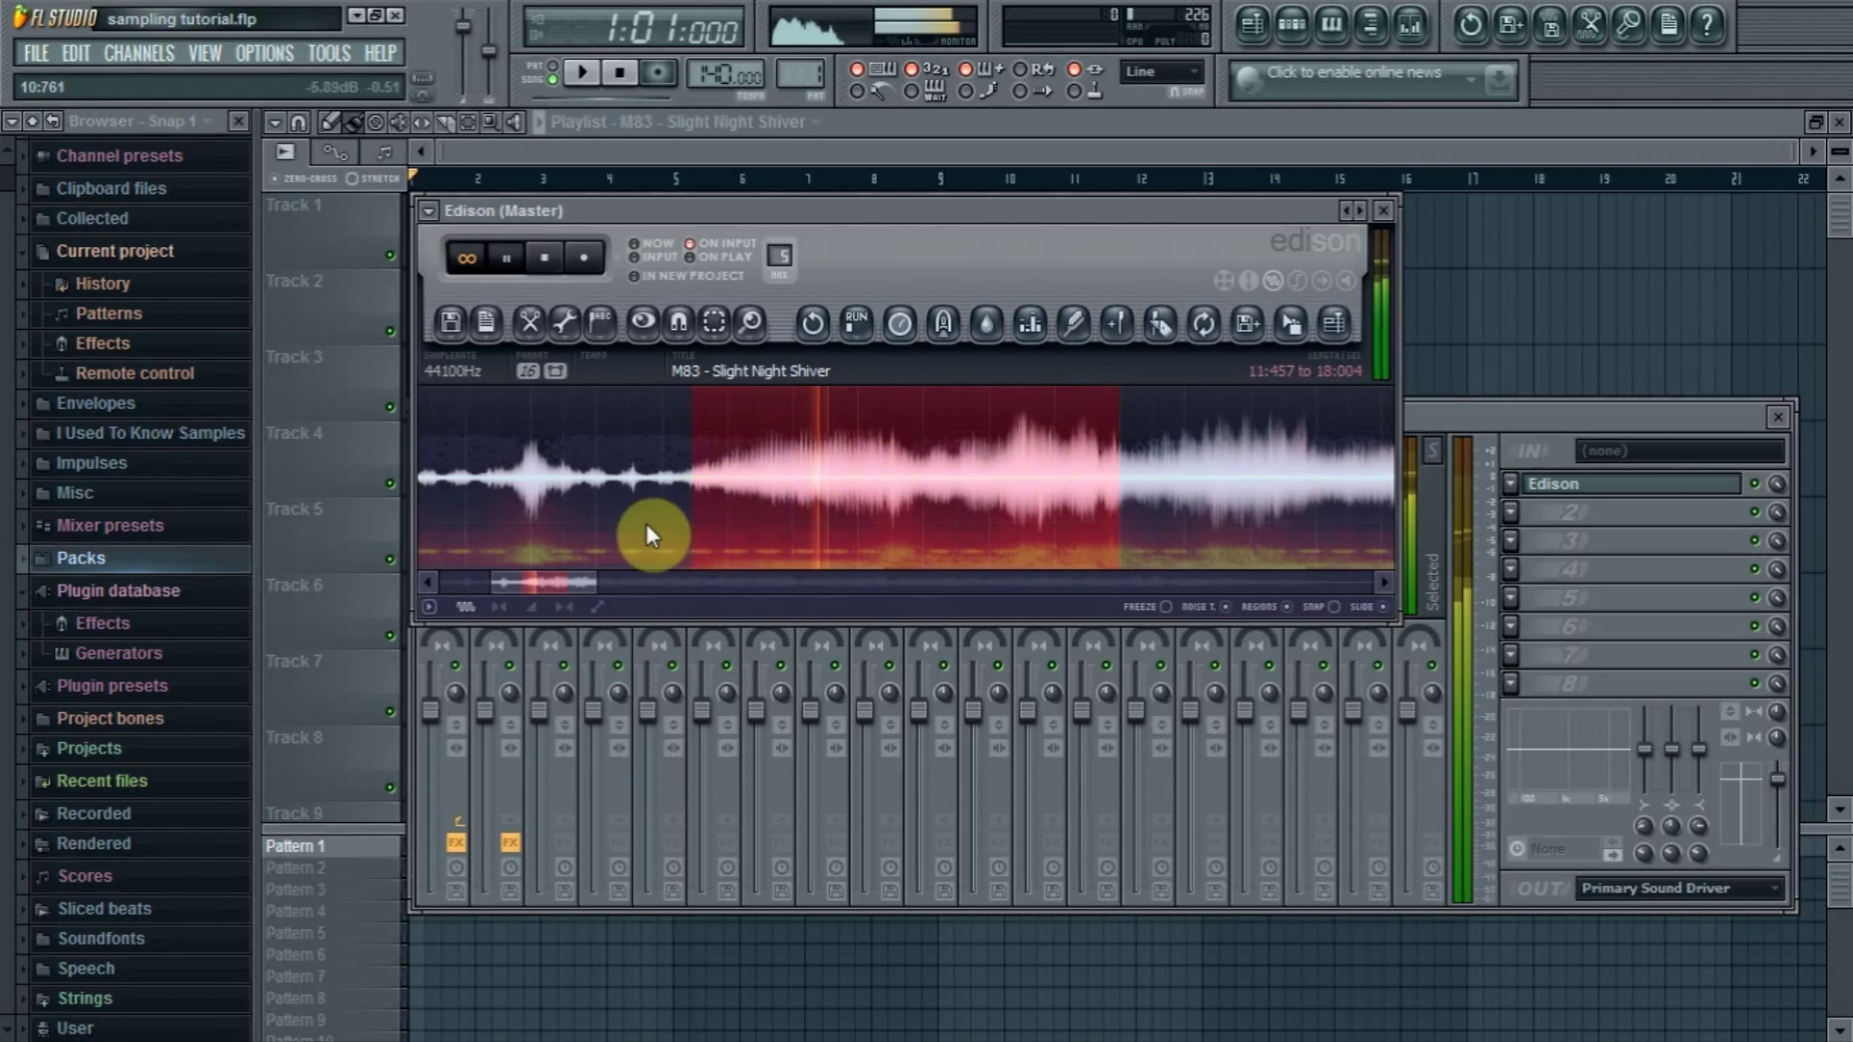
Pull the selection end slightly earlier to 17:941 and stop the preview
mouse_move(598, 577)
mouse_down()
mouse_move(632, 584)
mouse_move(594, 582)
mouse_up()
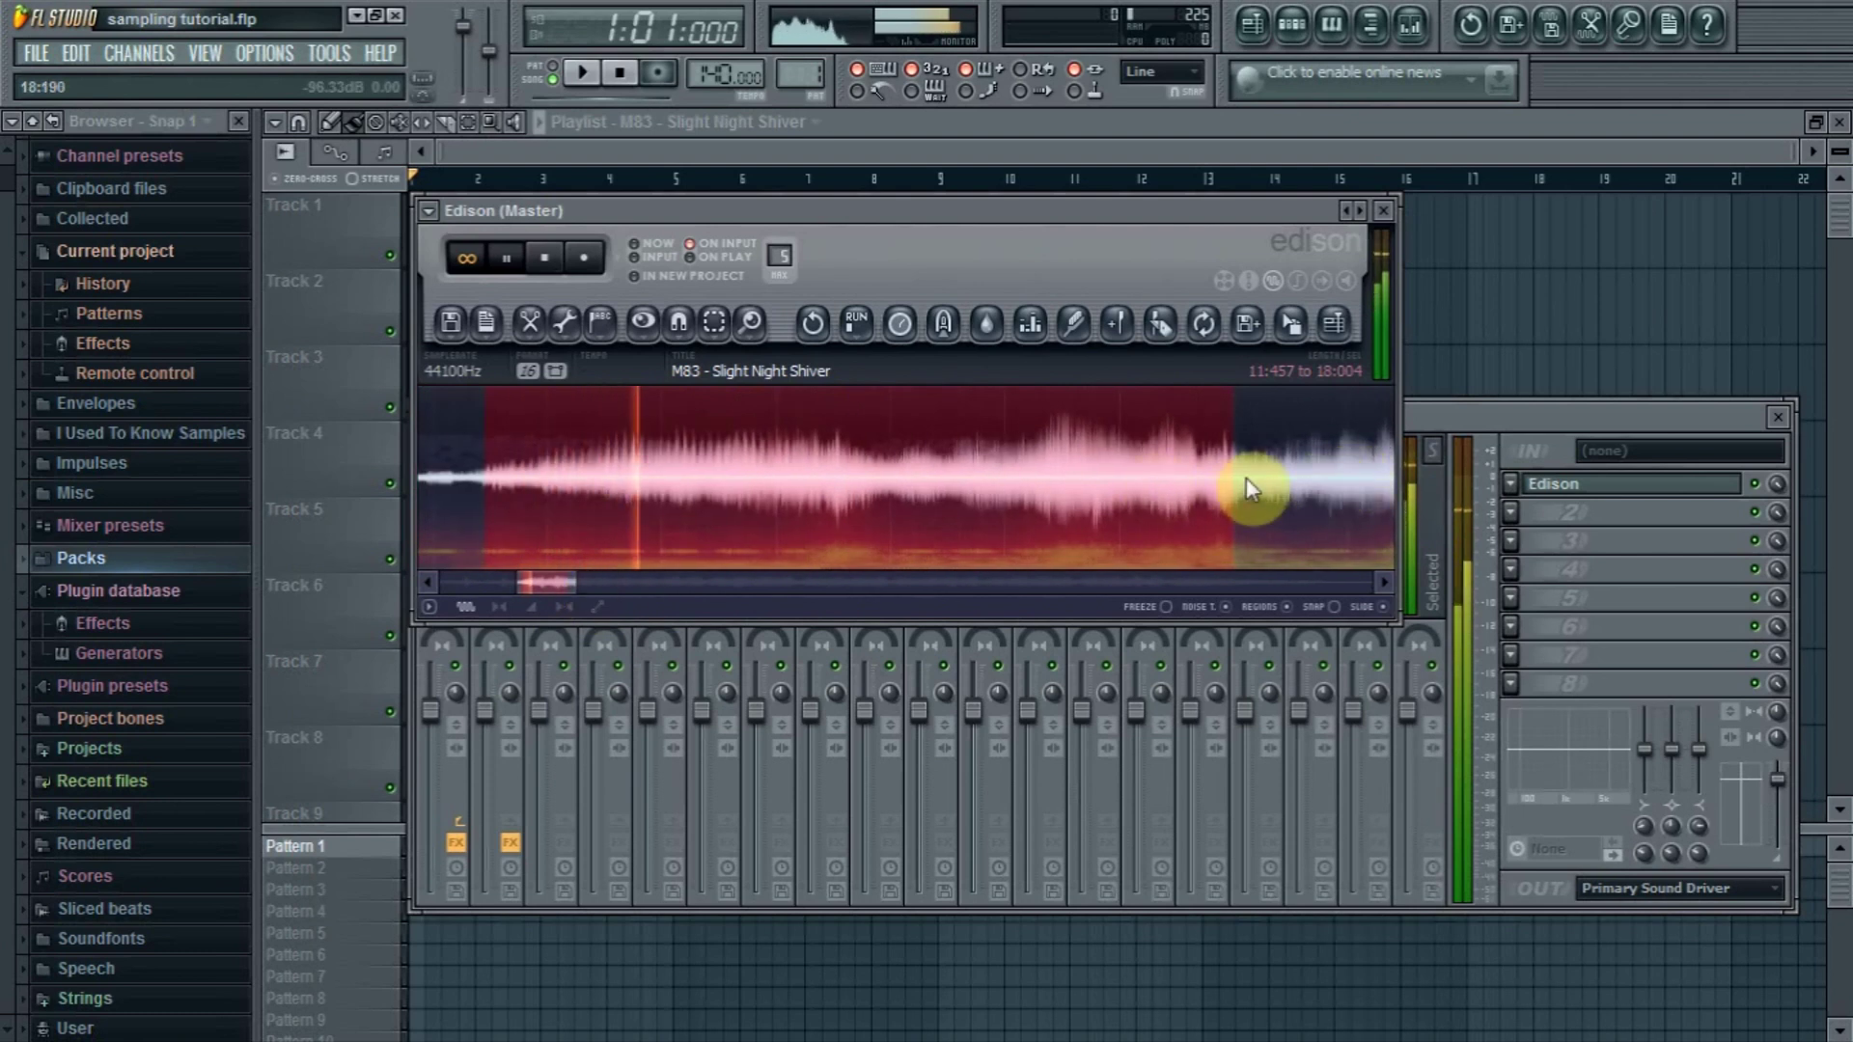
drag(1245, 480, 1226, 483)
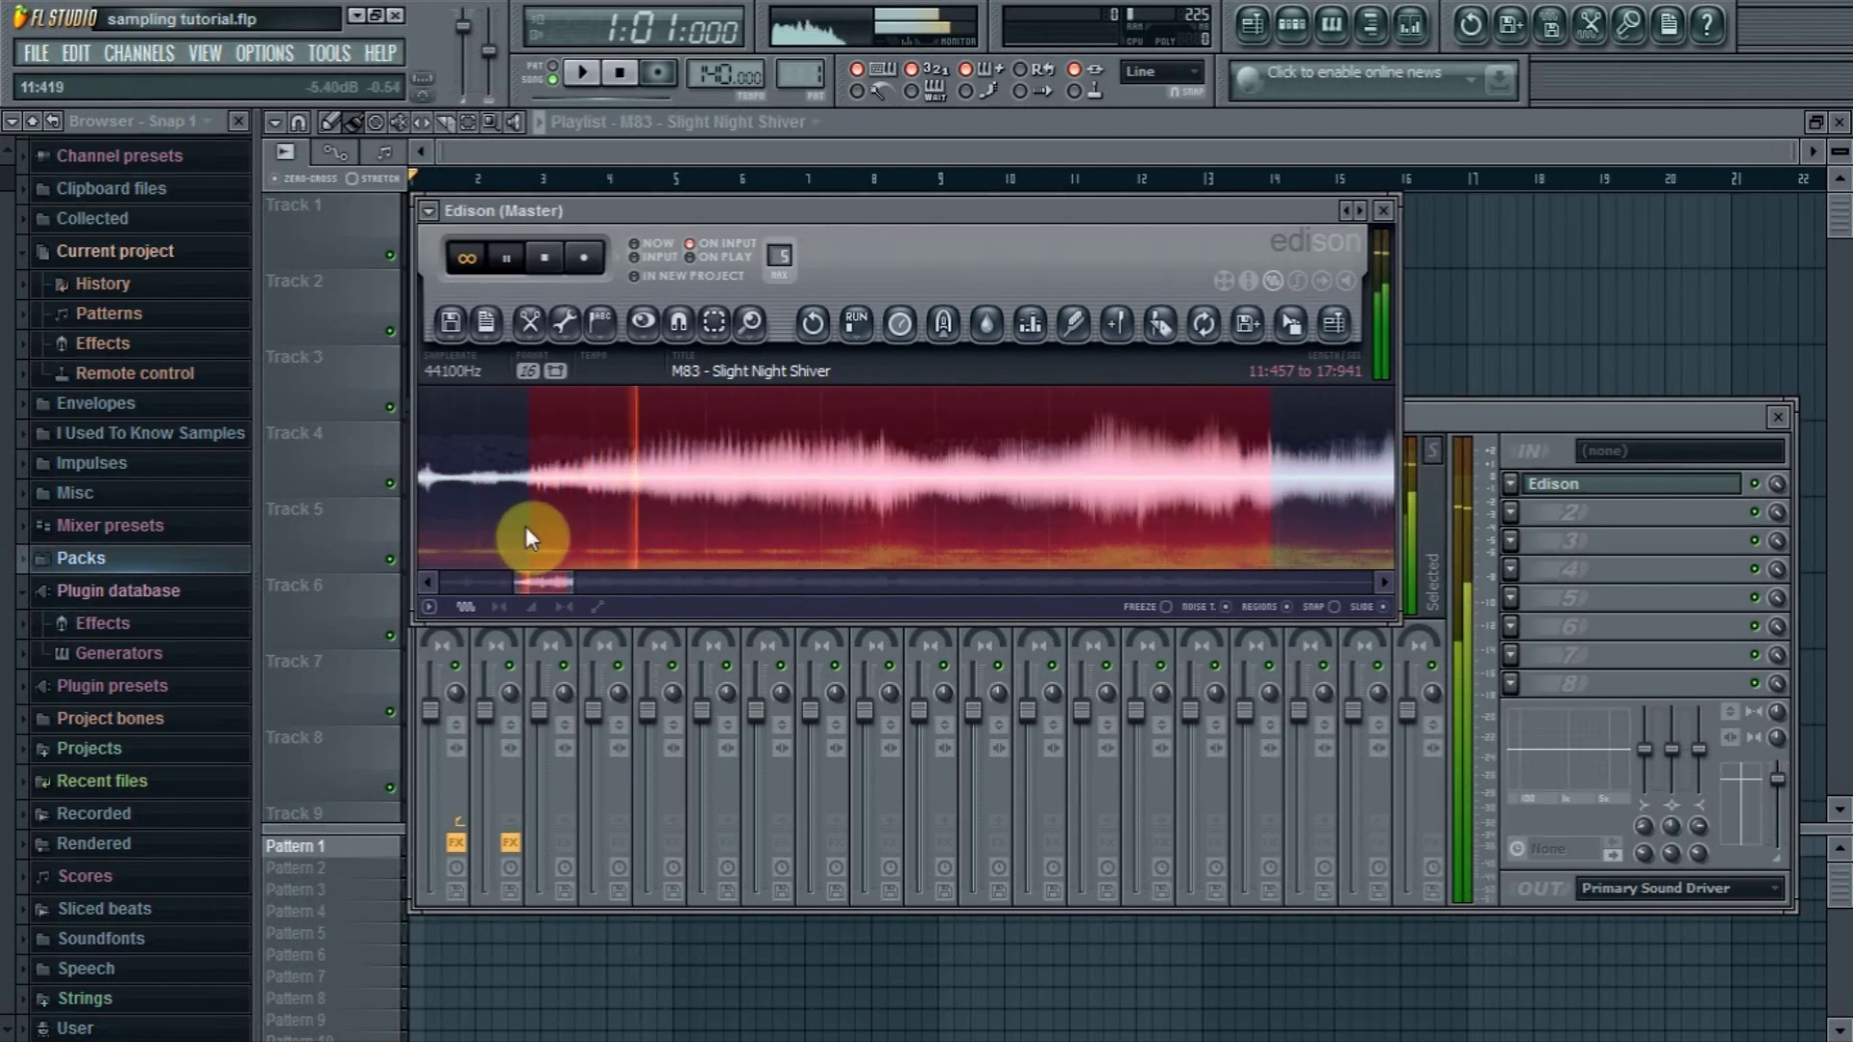
drag(567, 582, 537, 587)
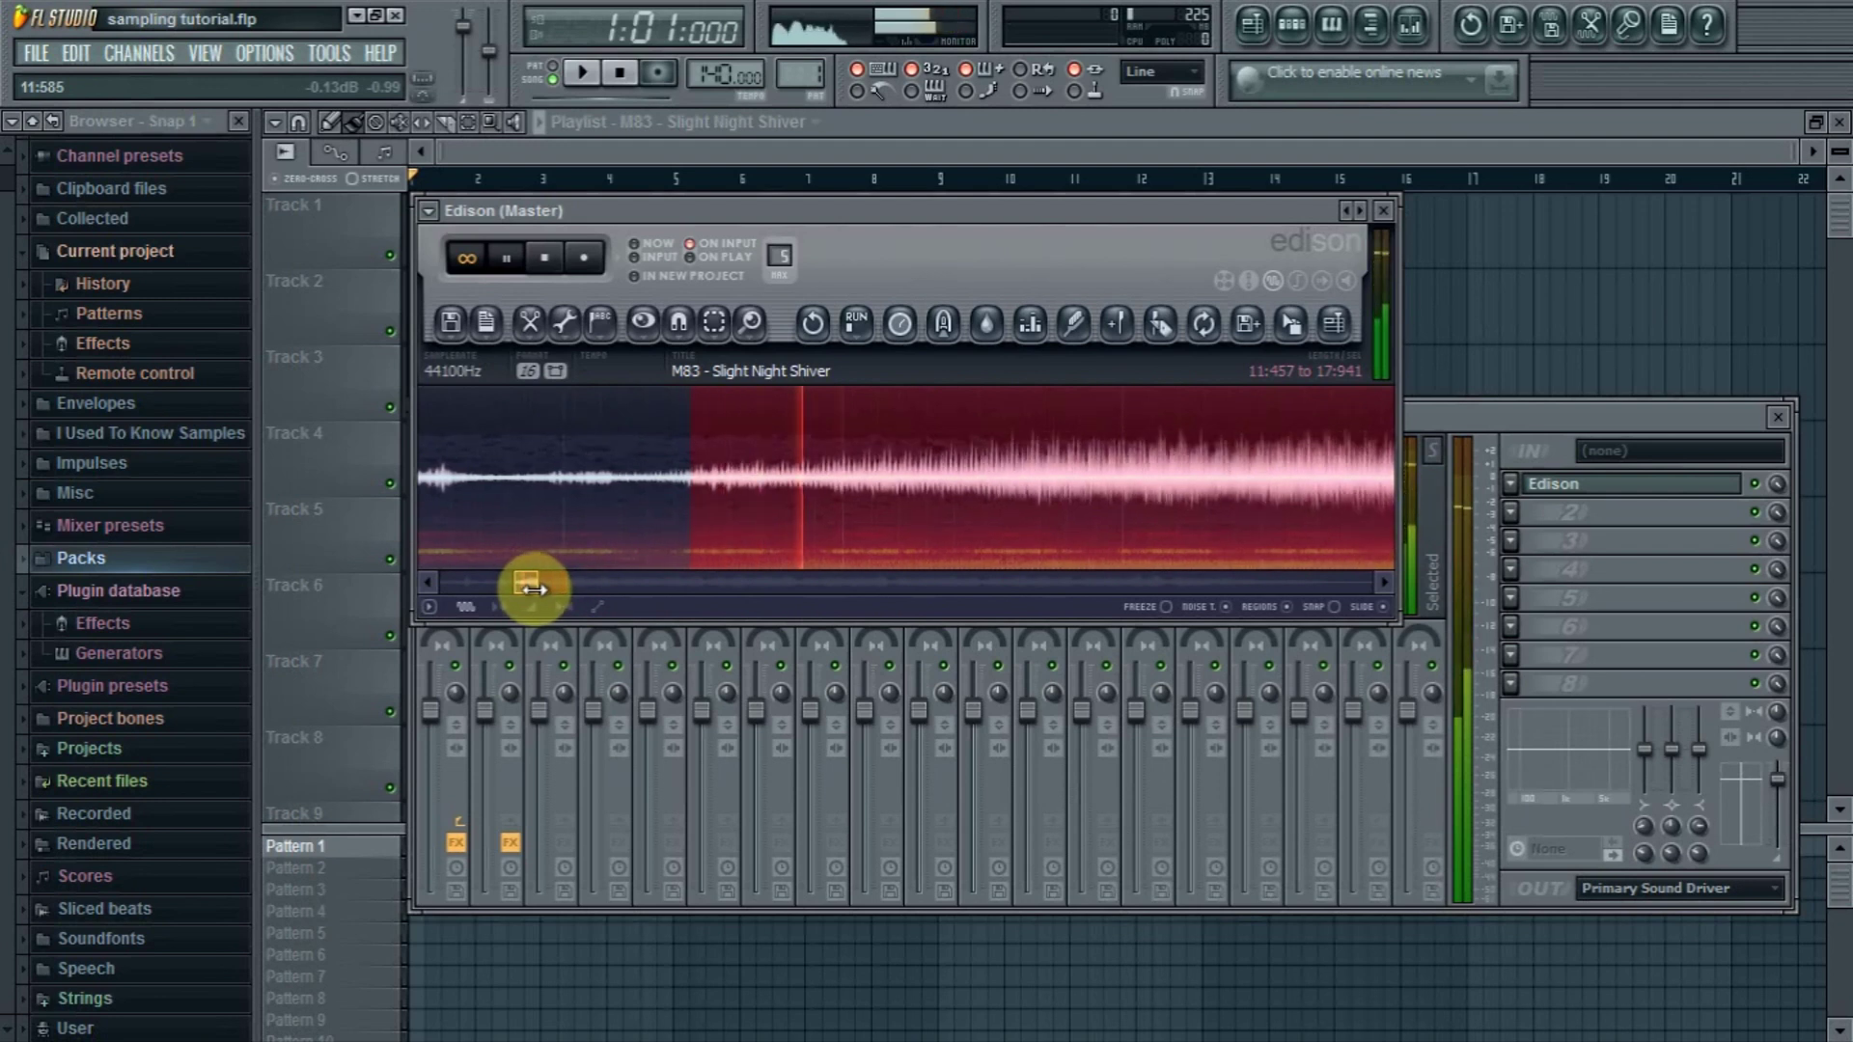
drag(536, 586, 598, 555)
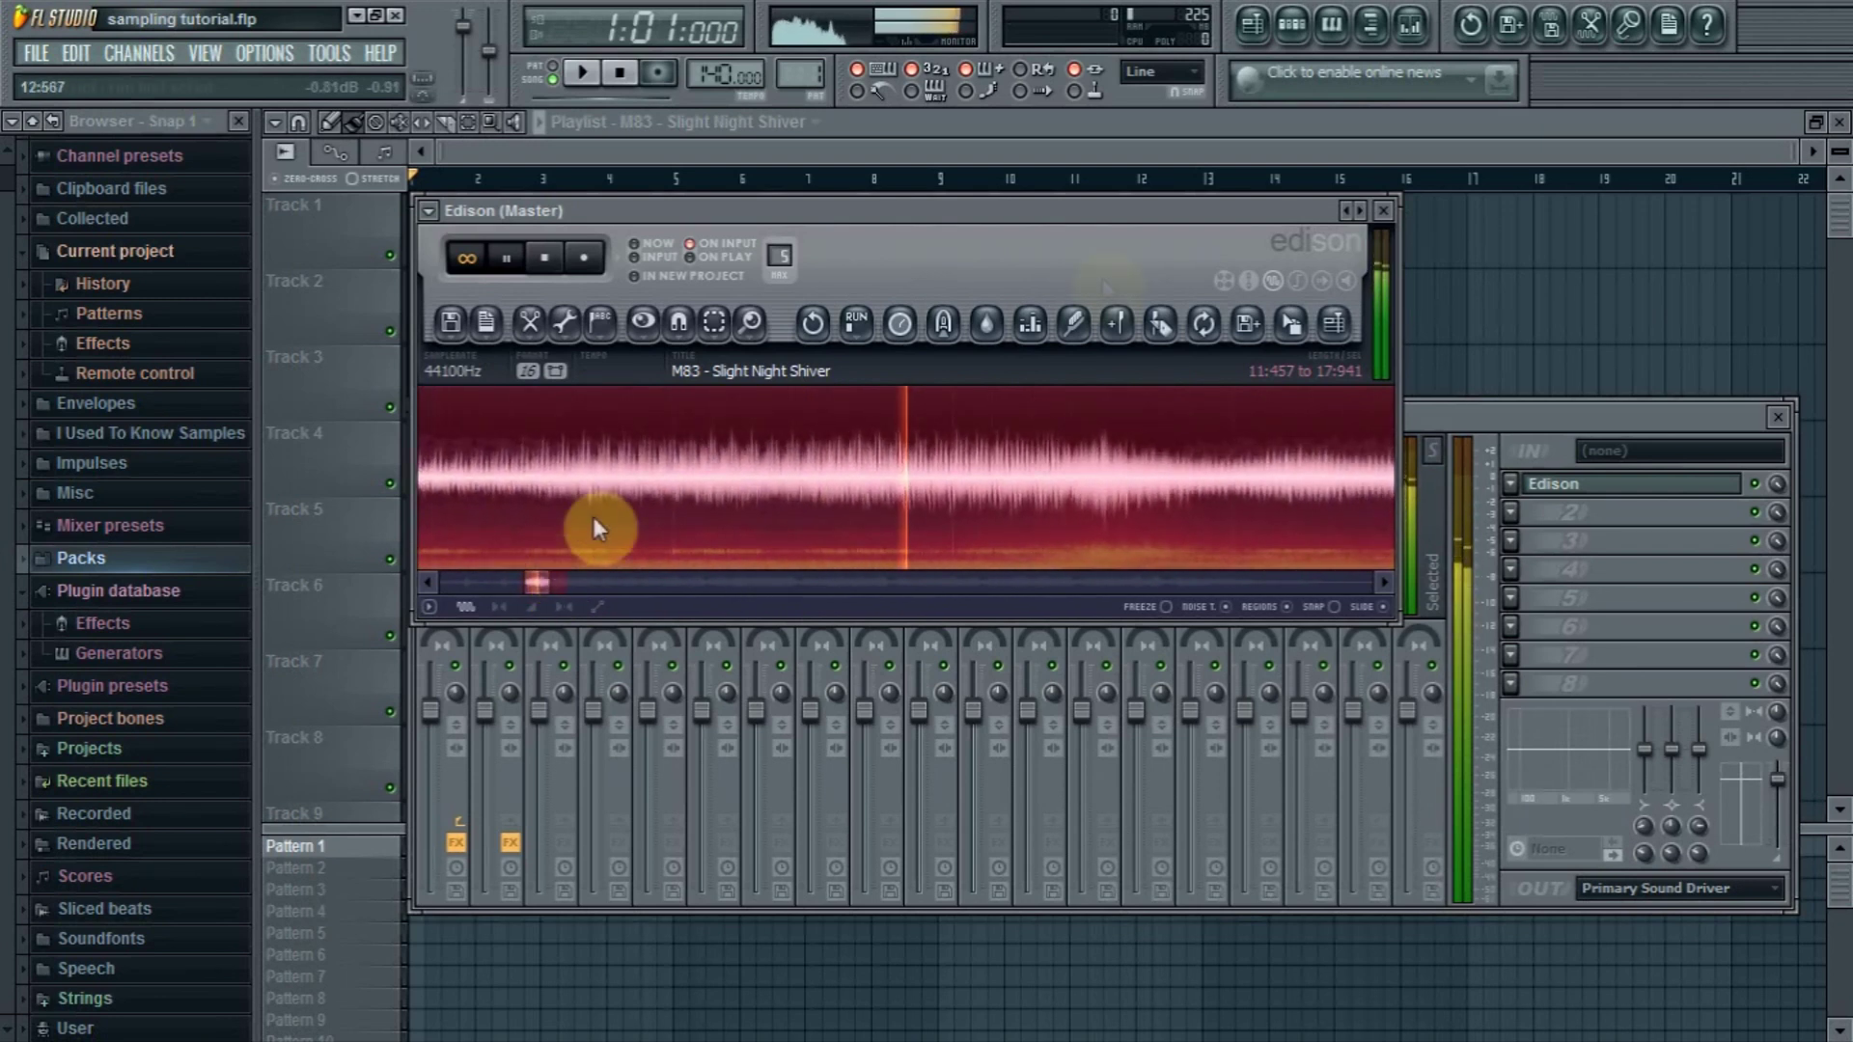
key(space)
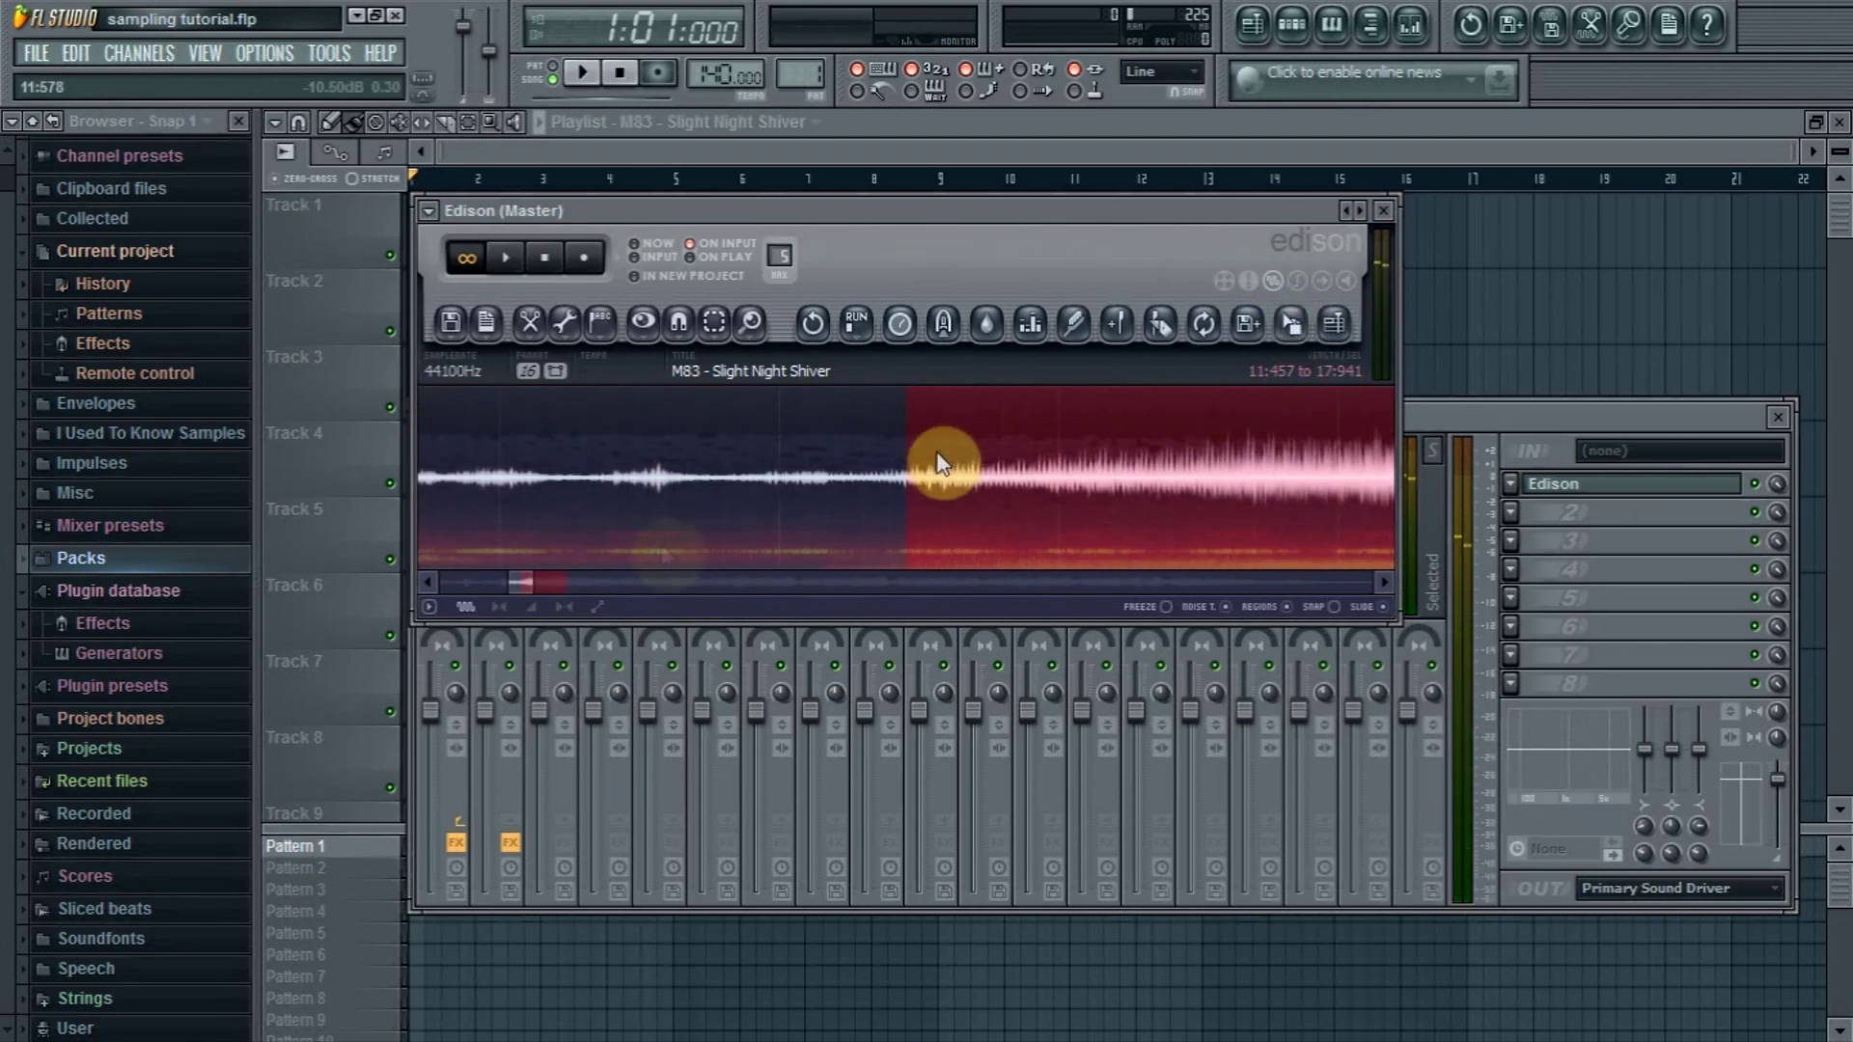
drag(529, 577, 529, 582)
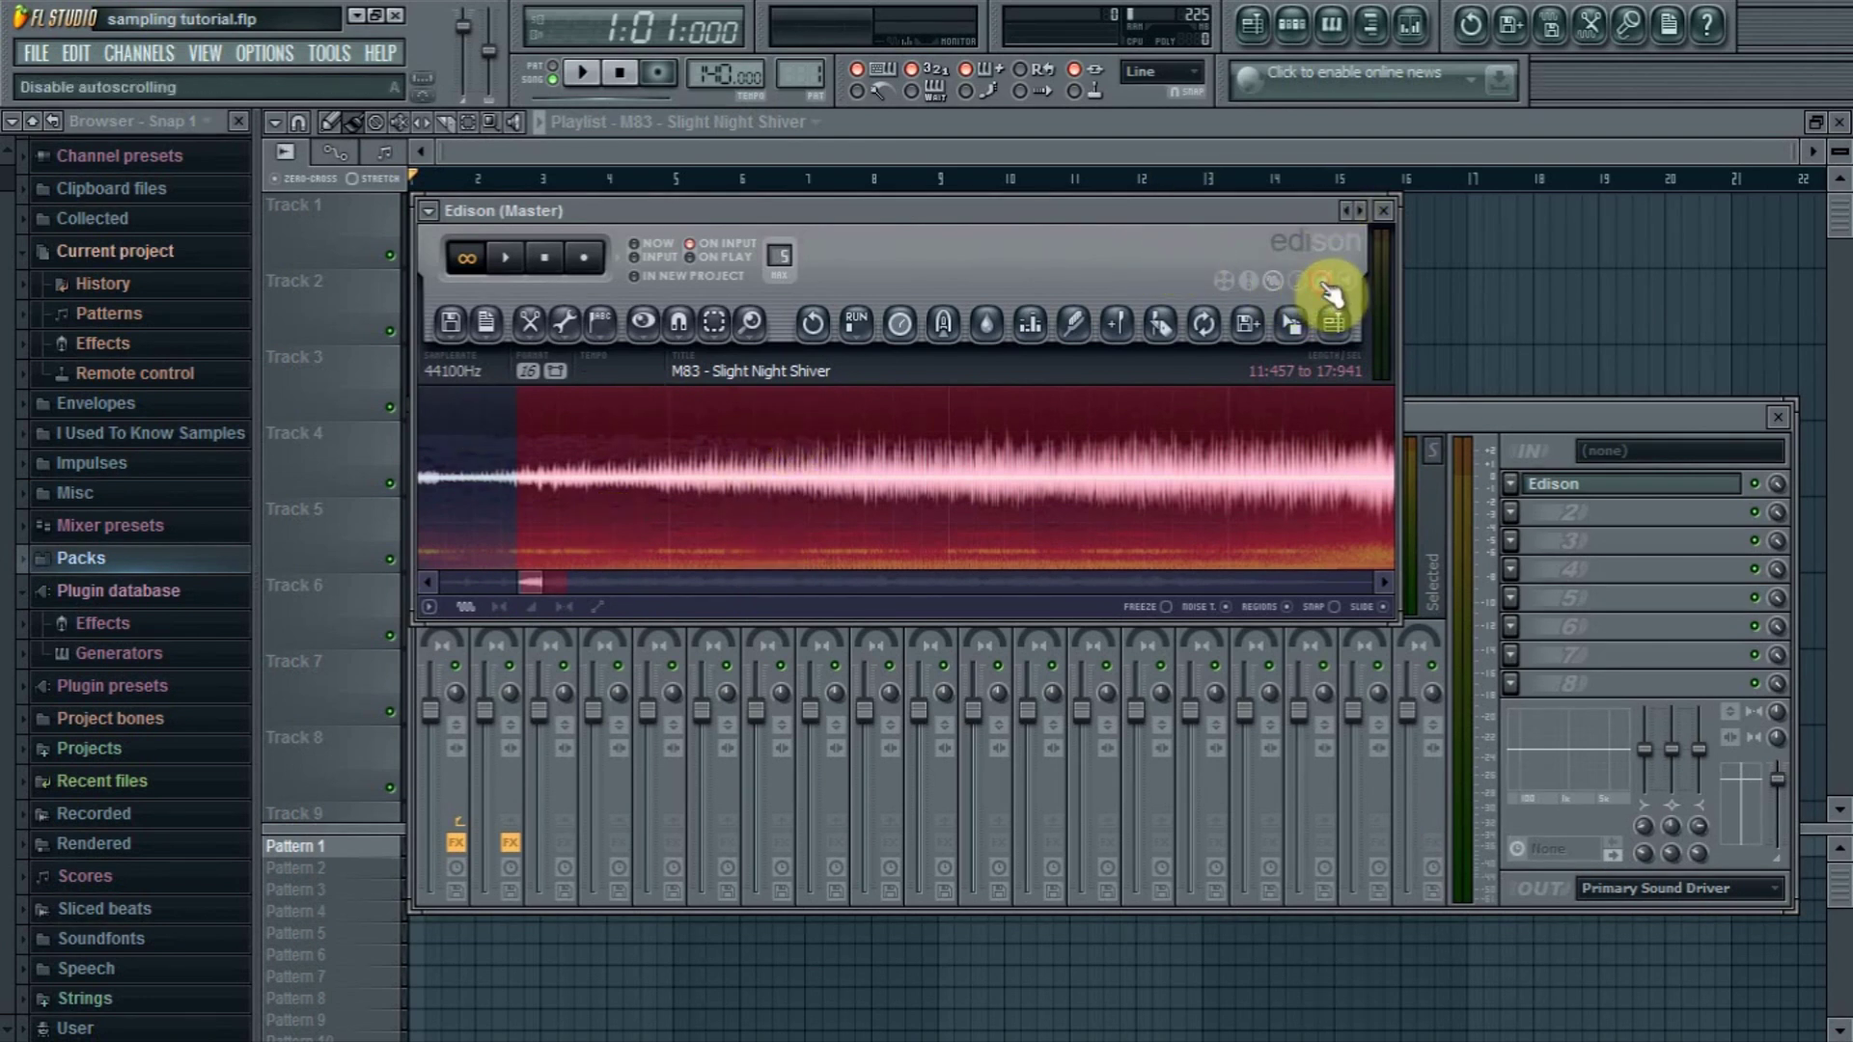
Refine the loop start to 11:503 while previewing, keeping the end at 17:941
click(518, 270)
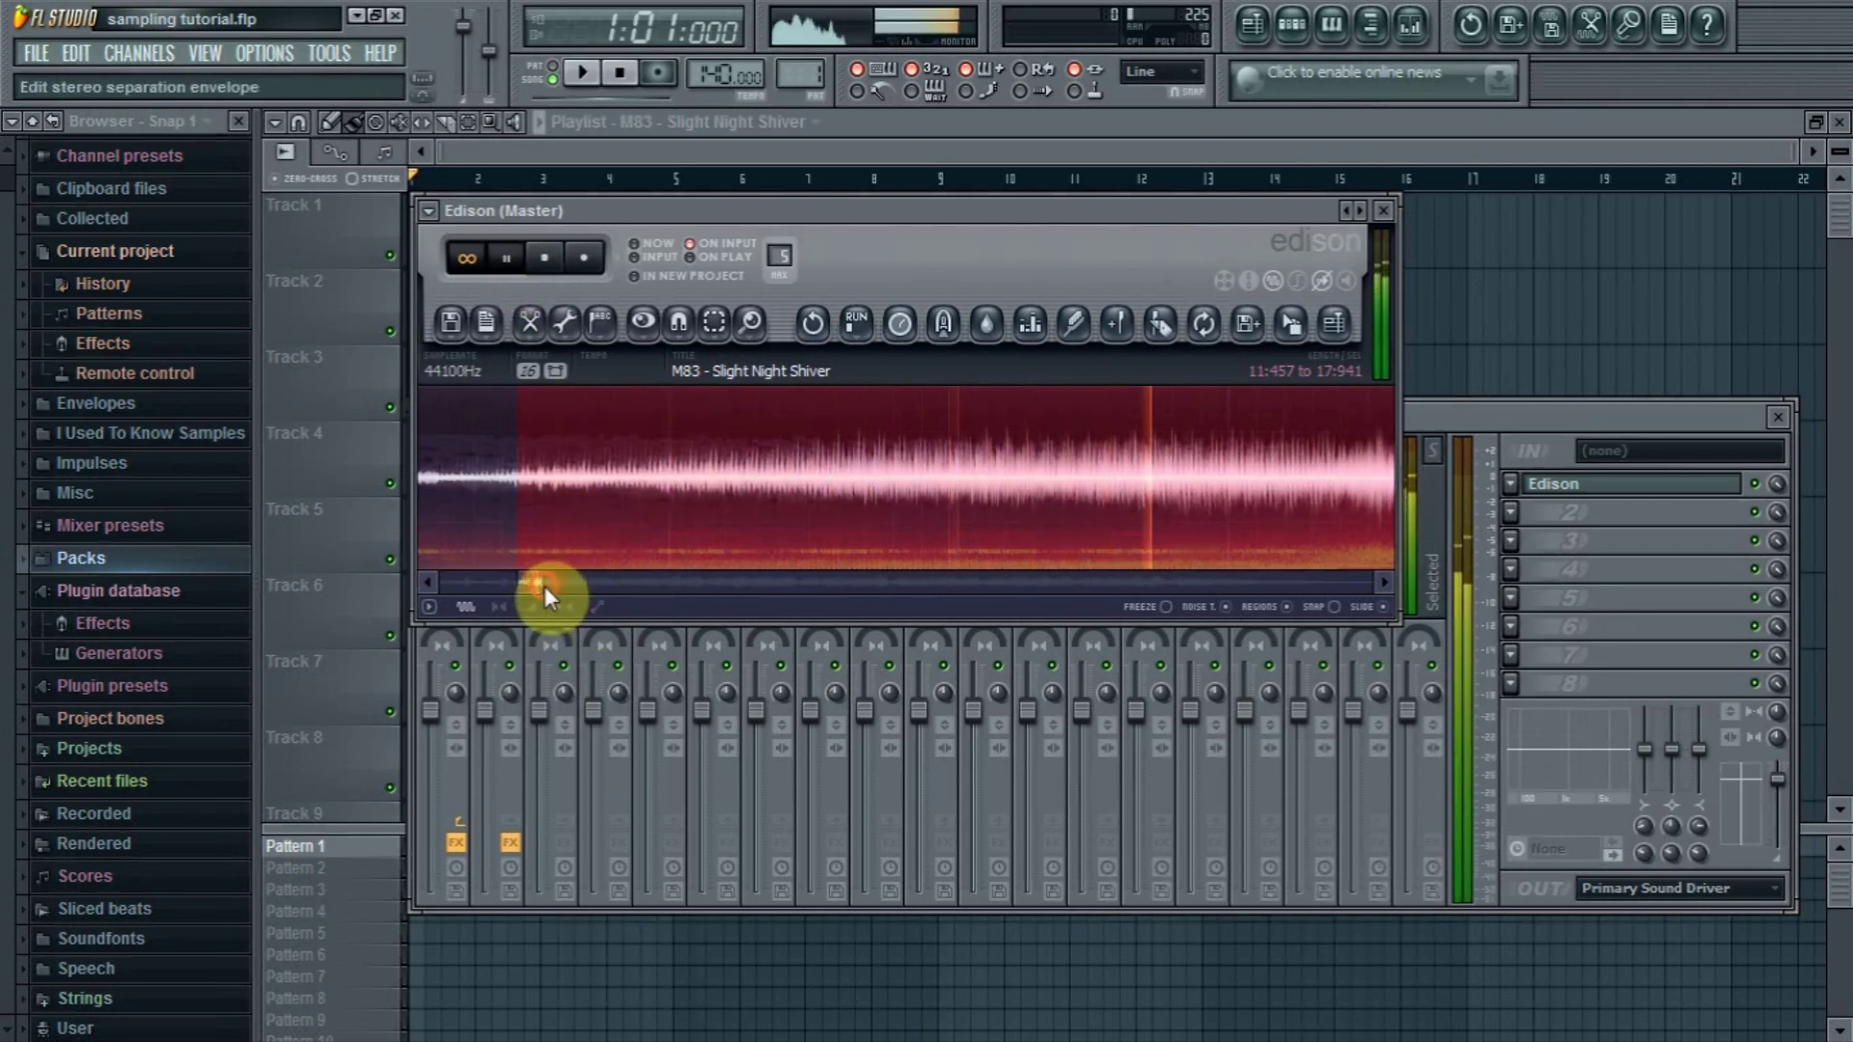
mouse_move(543, 588)
mouse_down()
mouse_move(567, 583)
mouse_move(527, 587)
mouse_up()
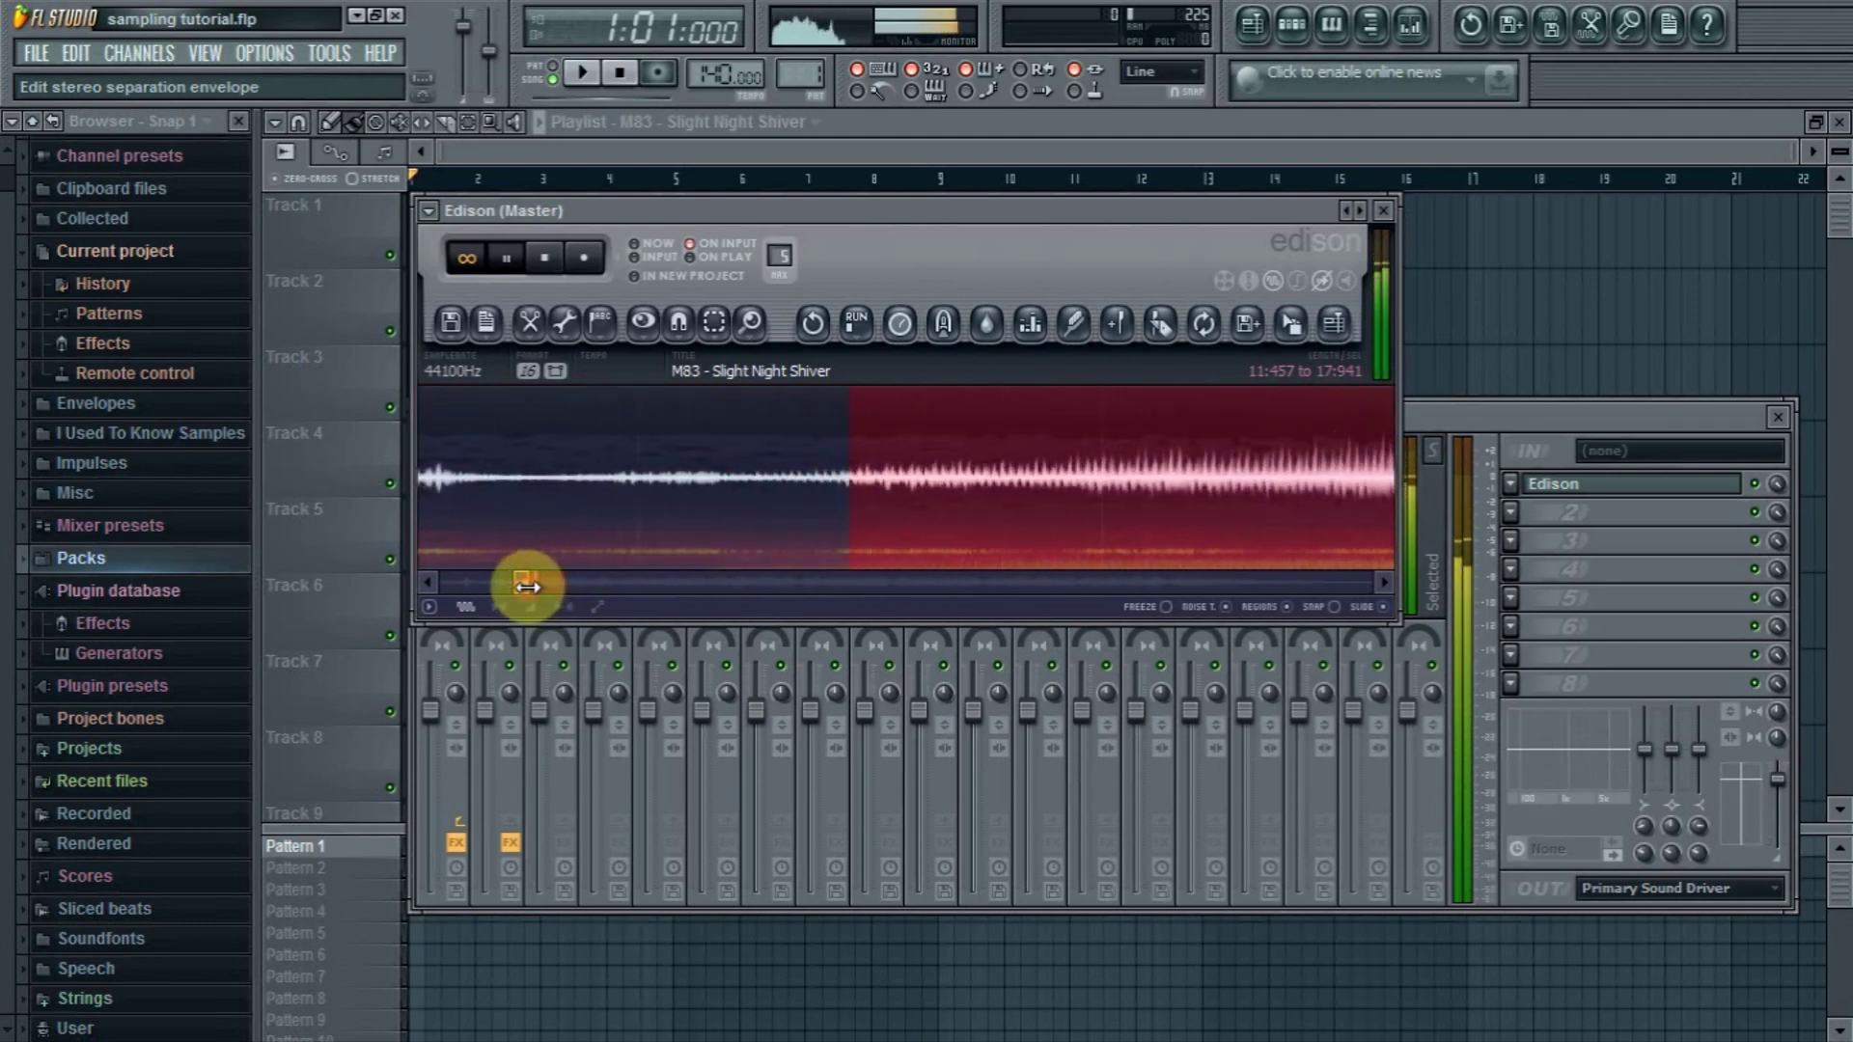
right_click(872, 495)
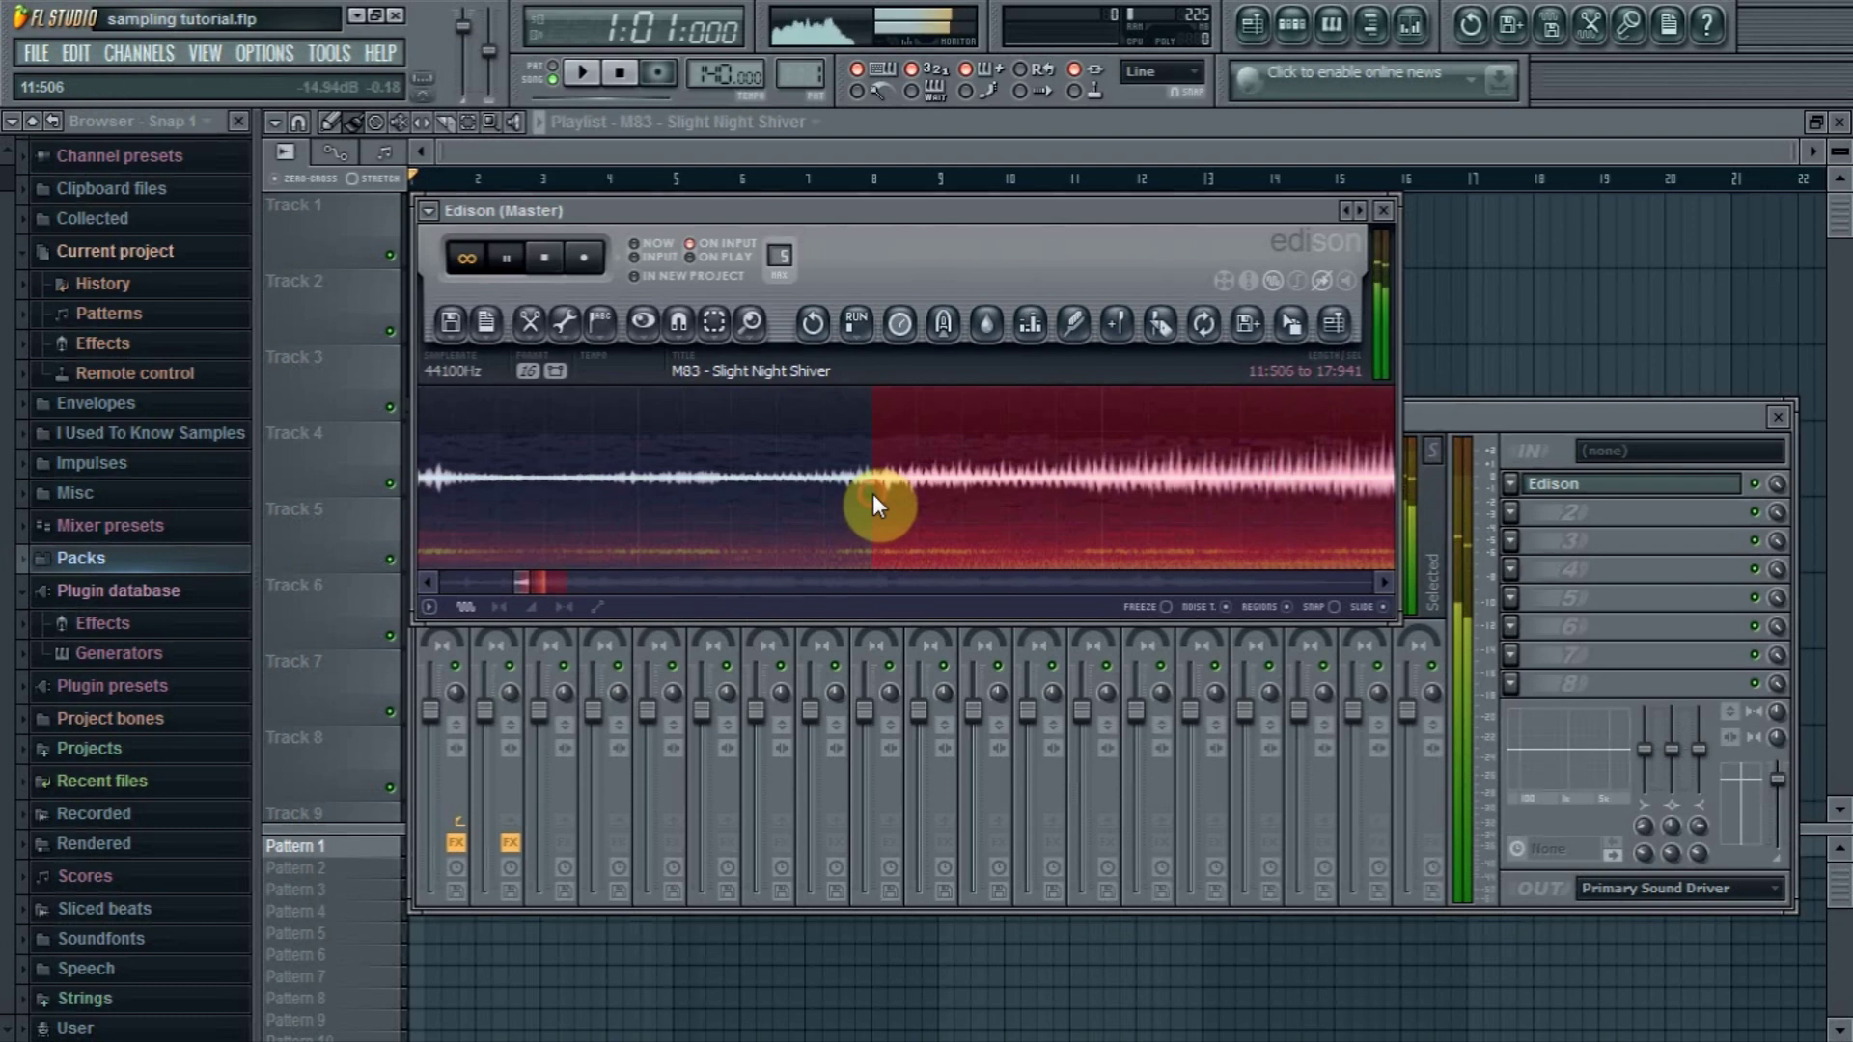
drag(872, 494, 1057, 494)
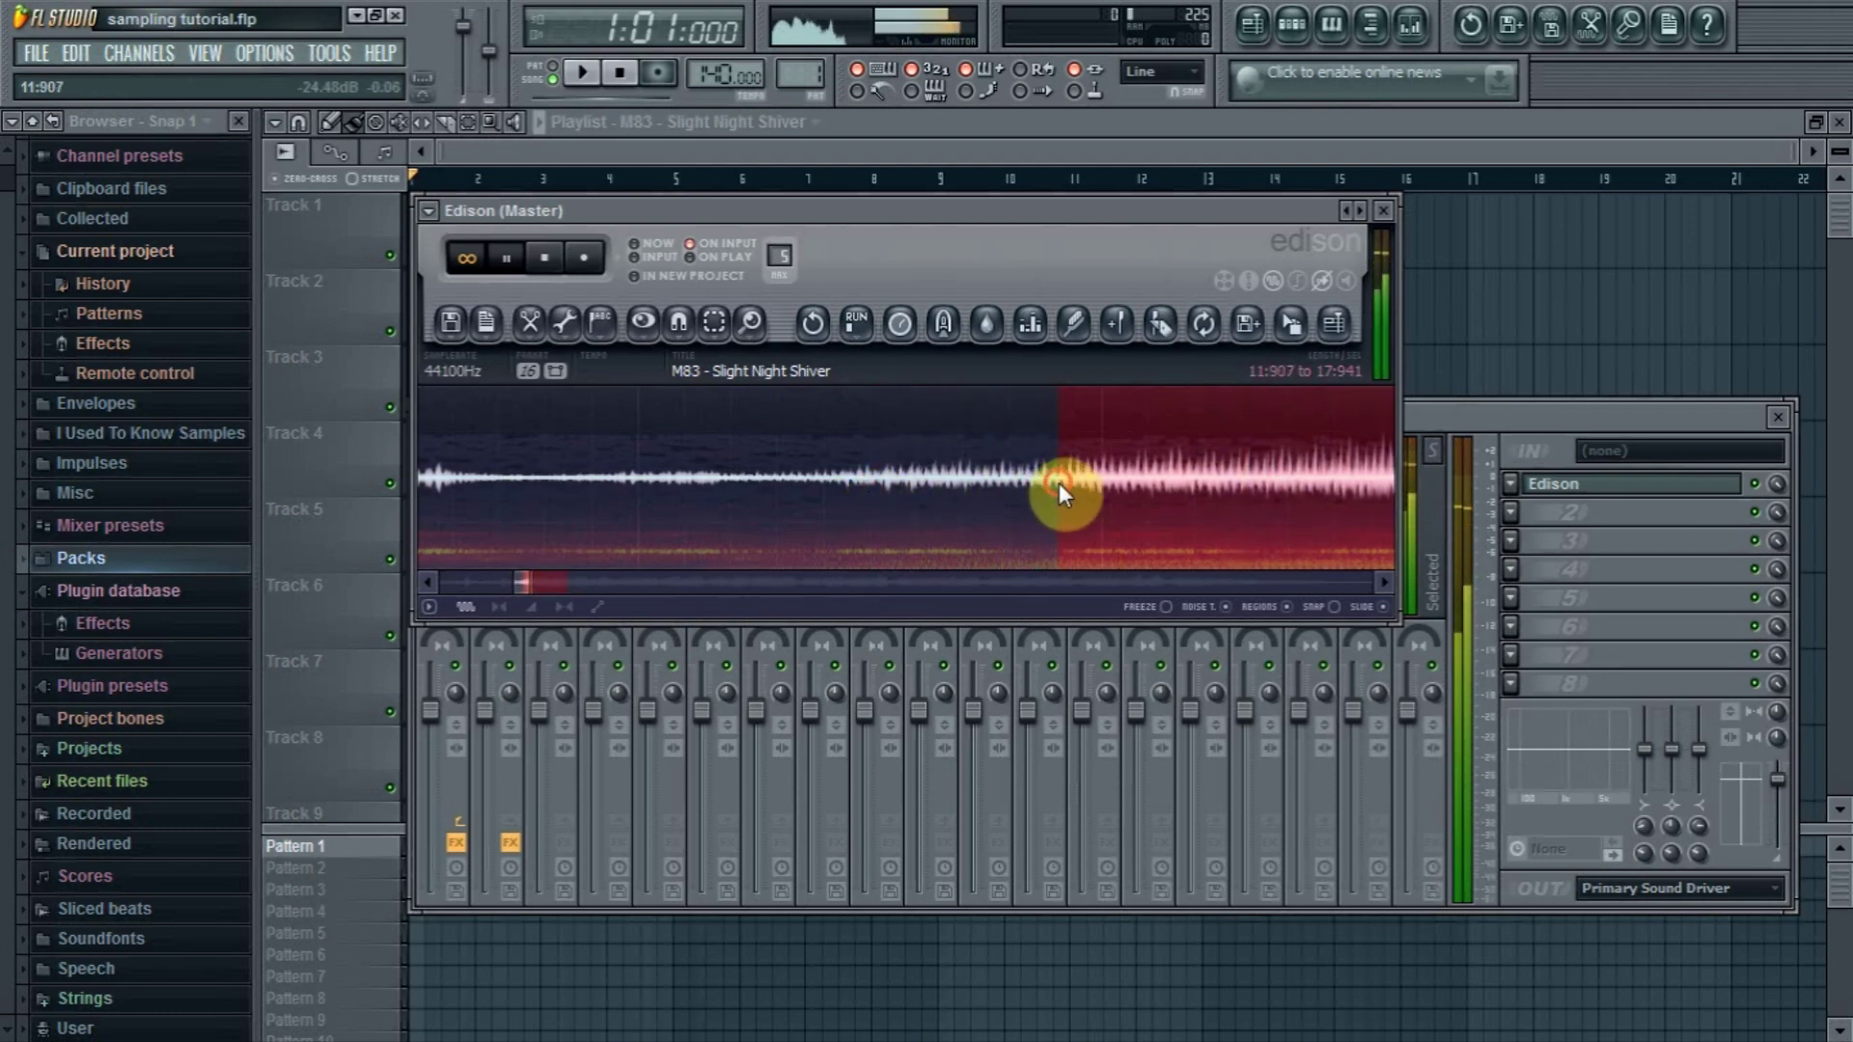
drag(1058, 492, 871, 494)
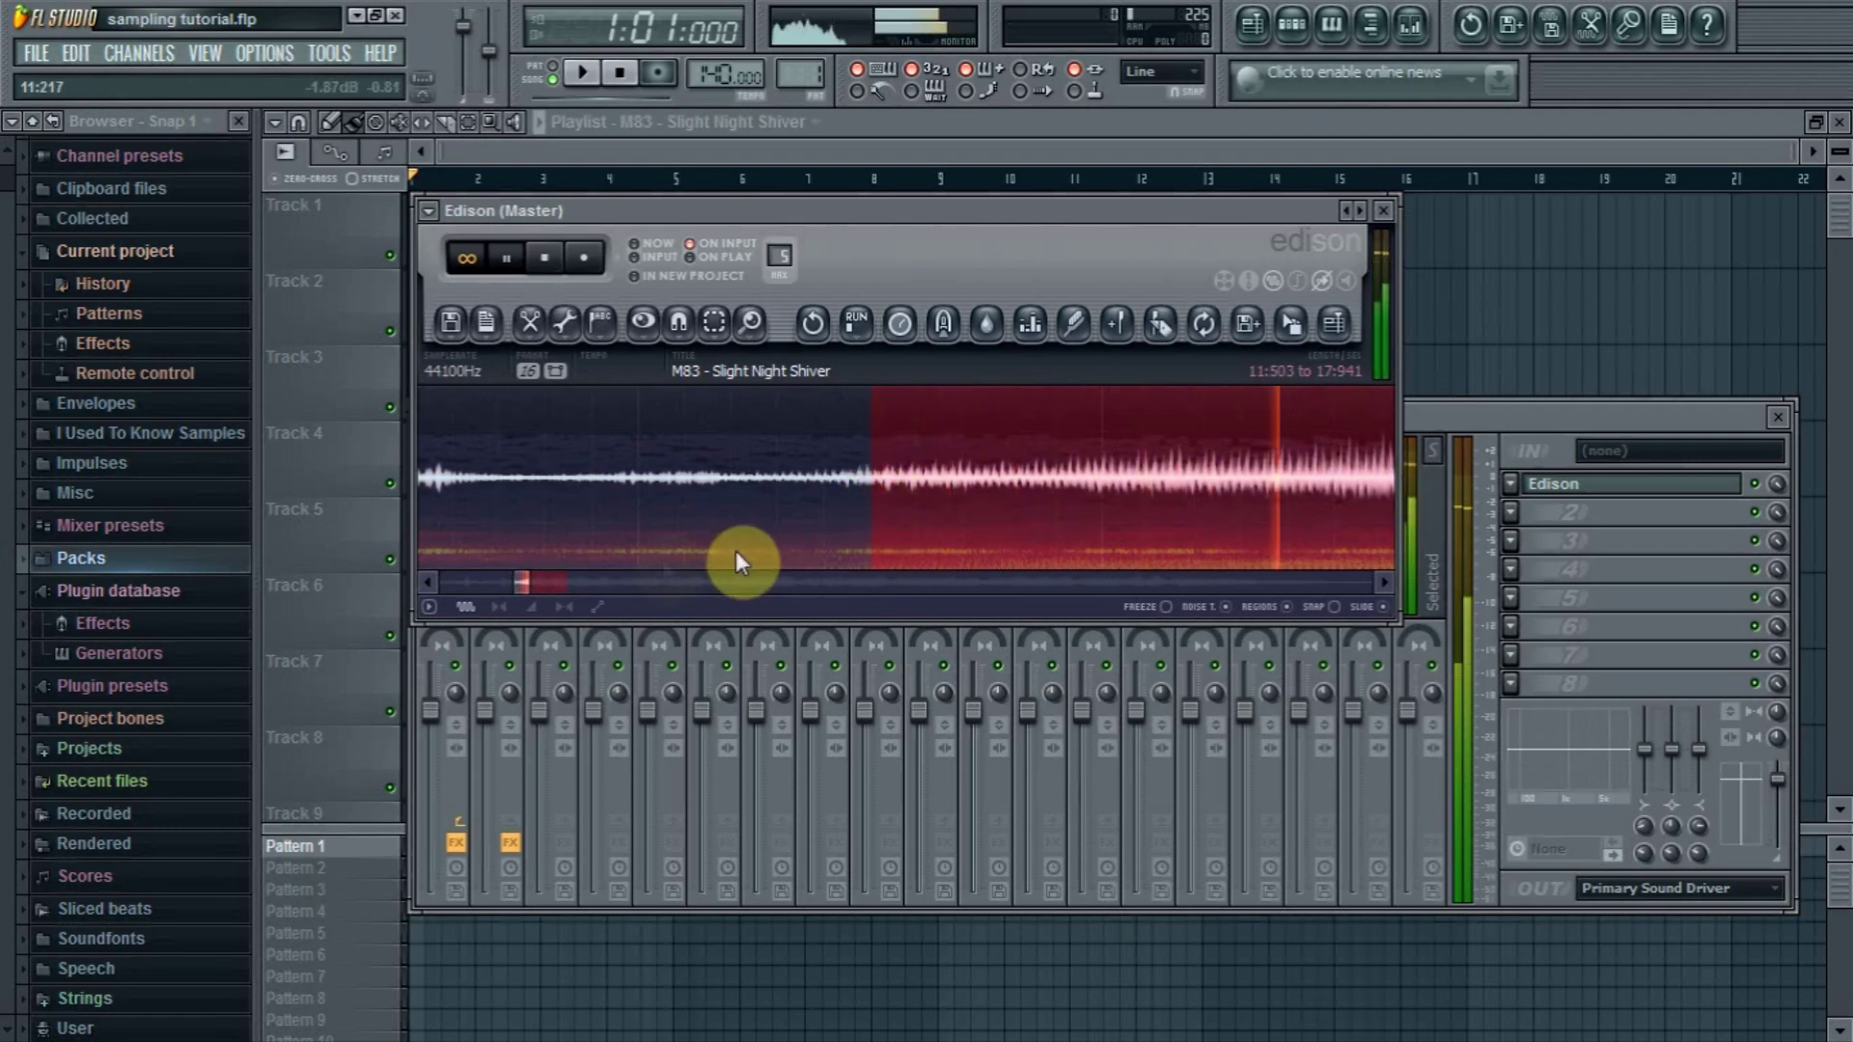
key(space)
drag(535, 583, 571, 589)
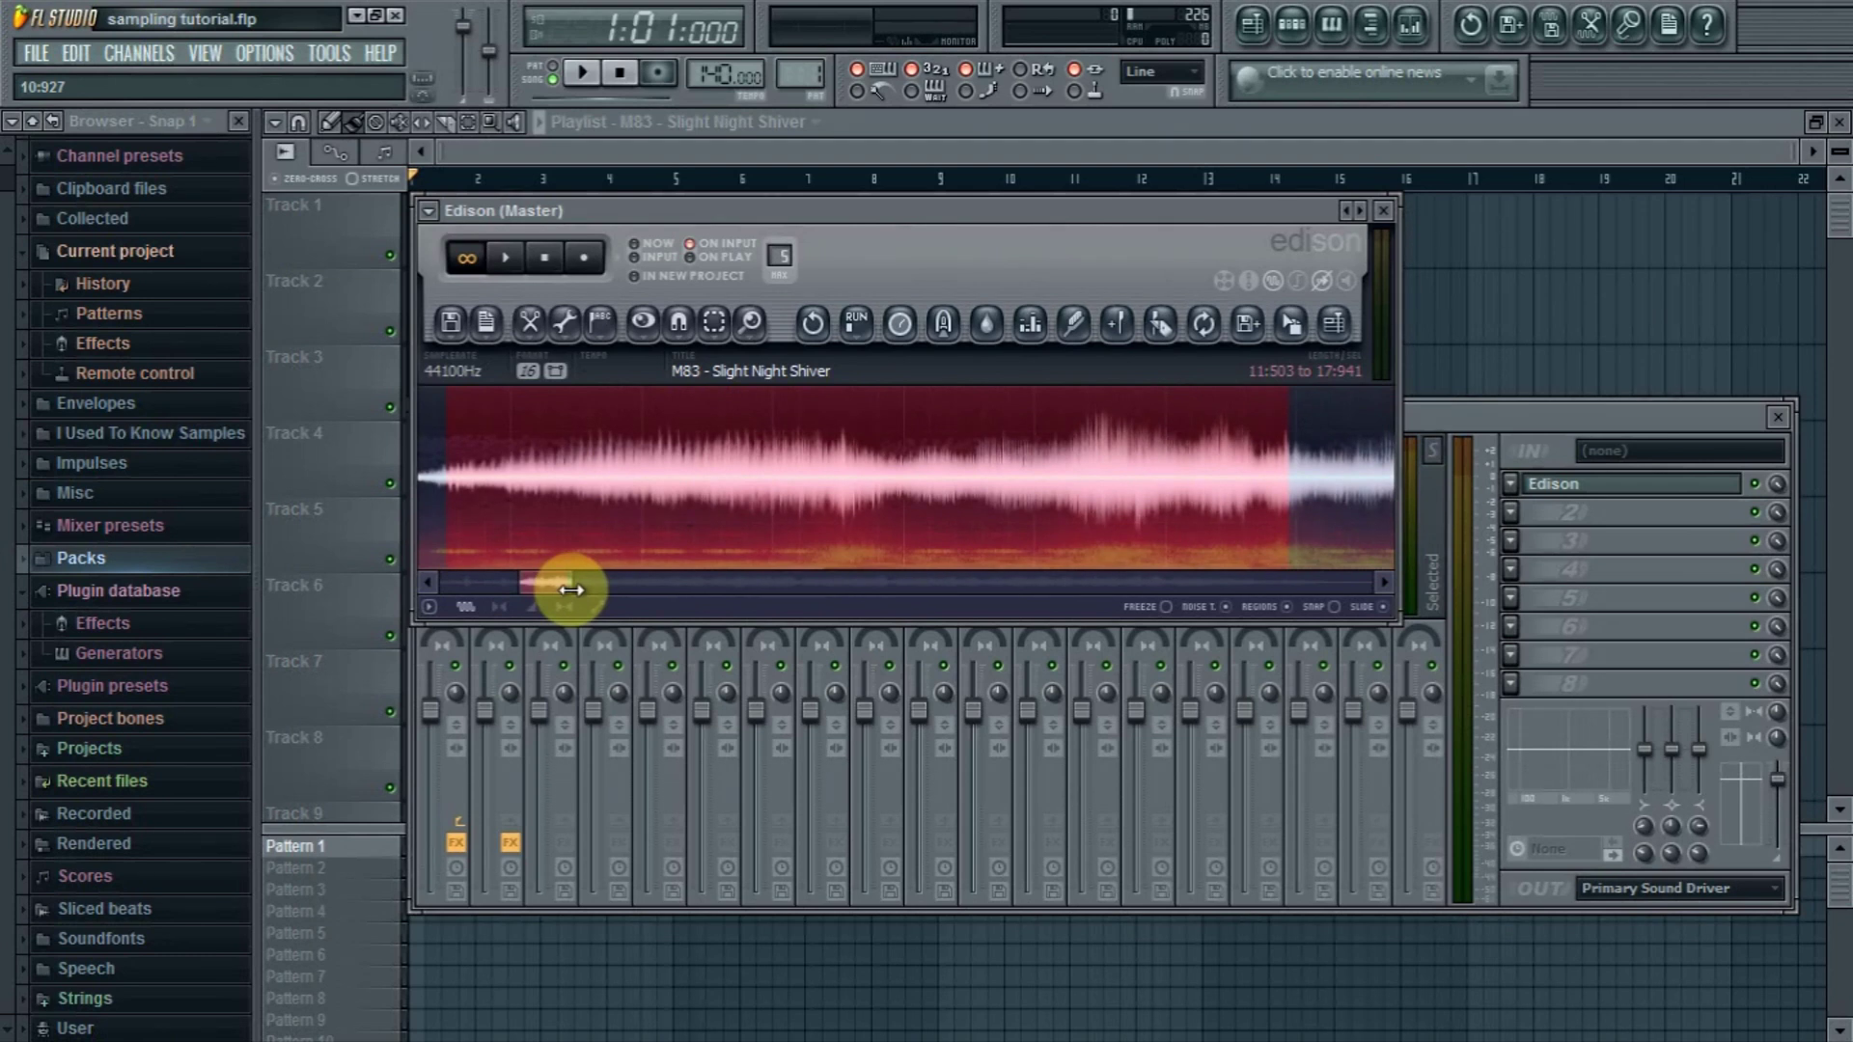
drag(571, 590, 570, 588)
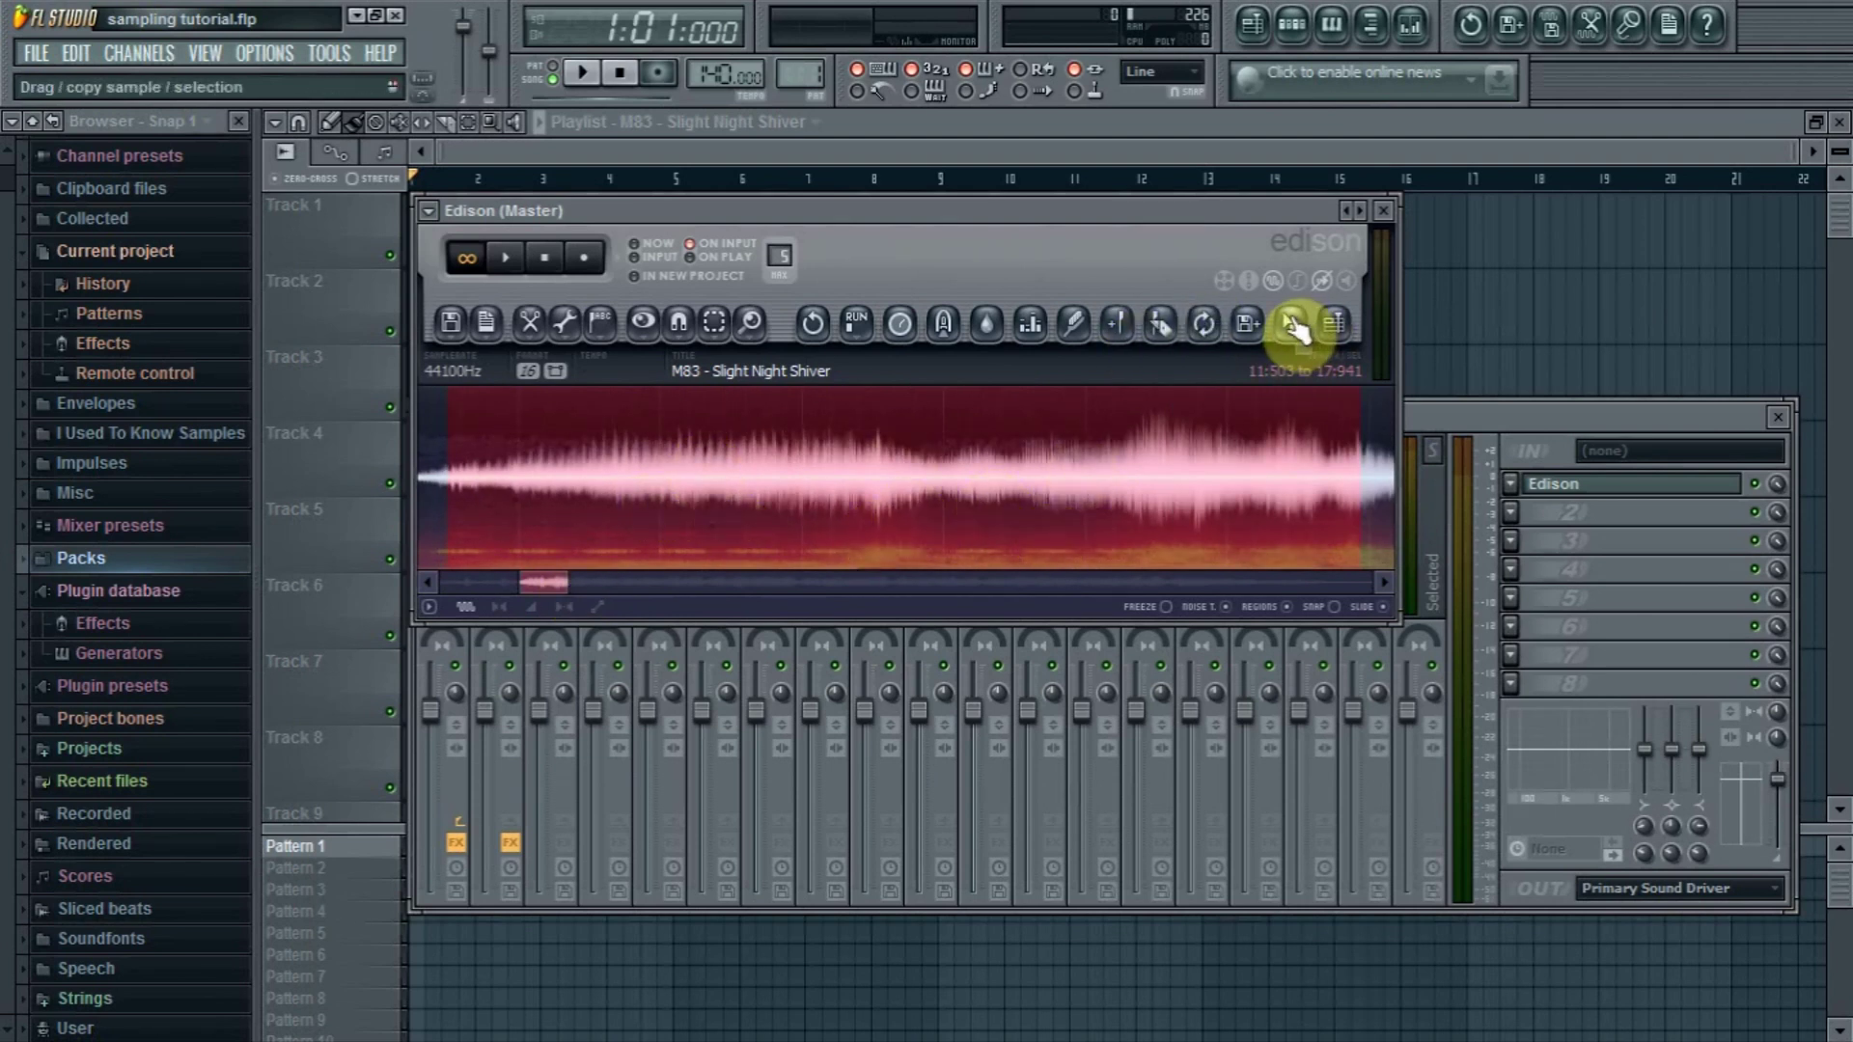
drag(1291, 323, 1034, 228)
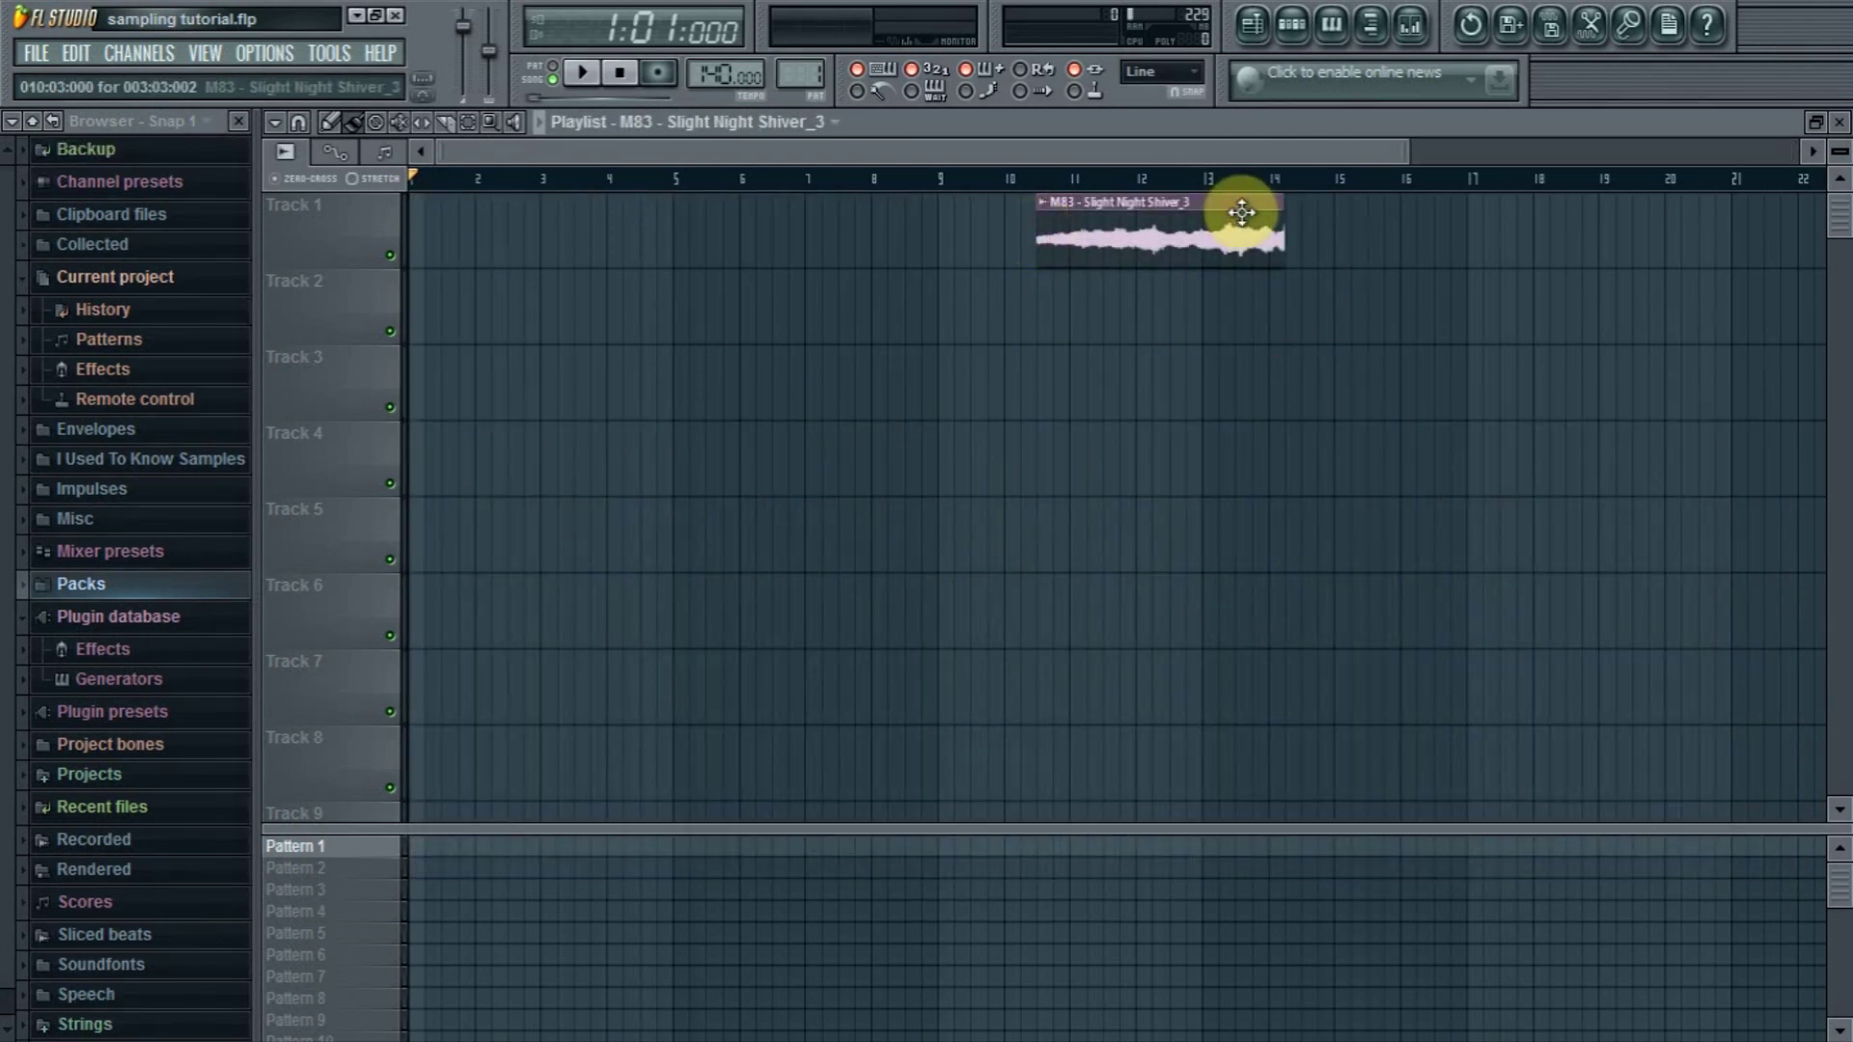
Place the M83 loop at Track 1 bar 1 and open the duplicate M83 channel's options
drag(1241, 206, 579, 207)
click(1293, 26)
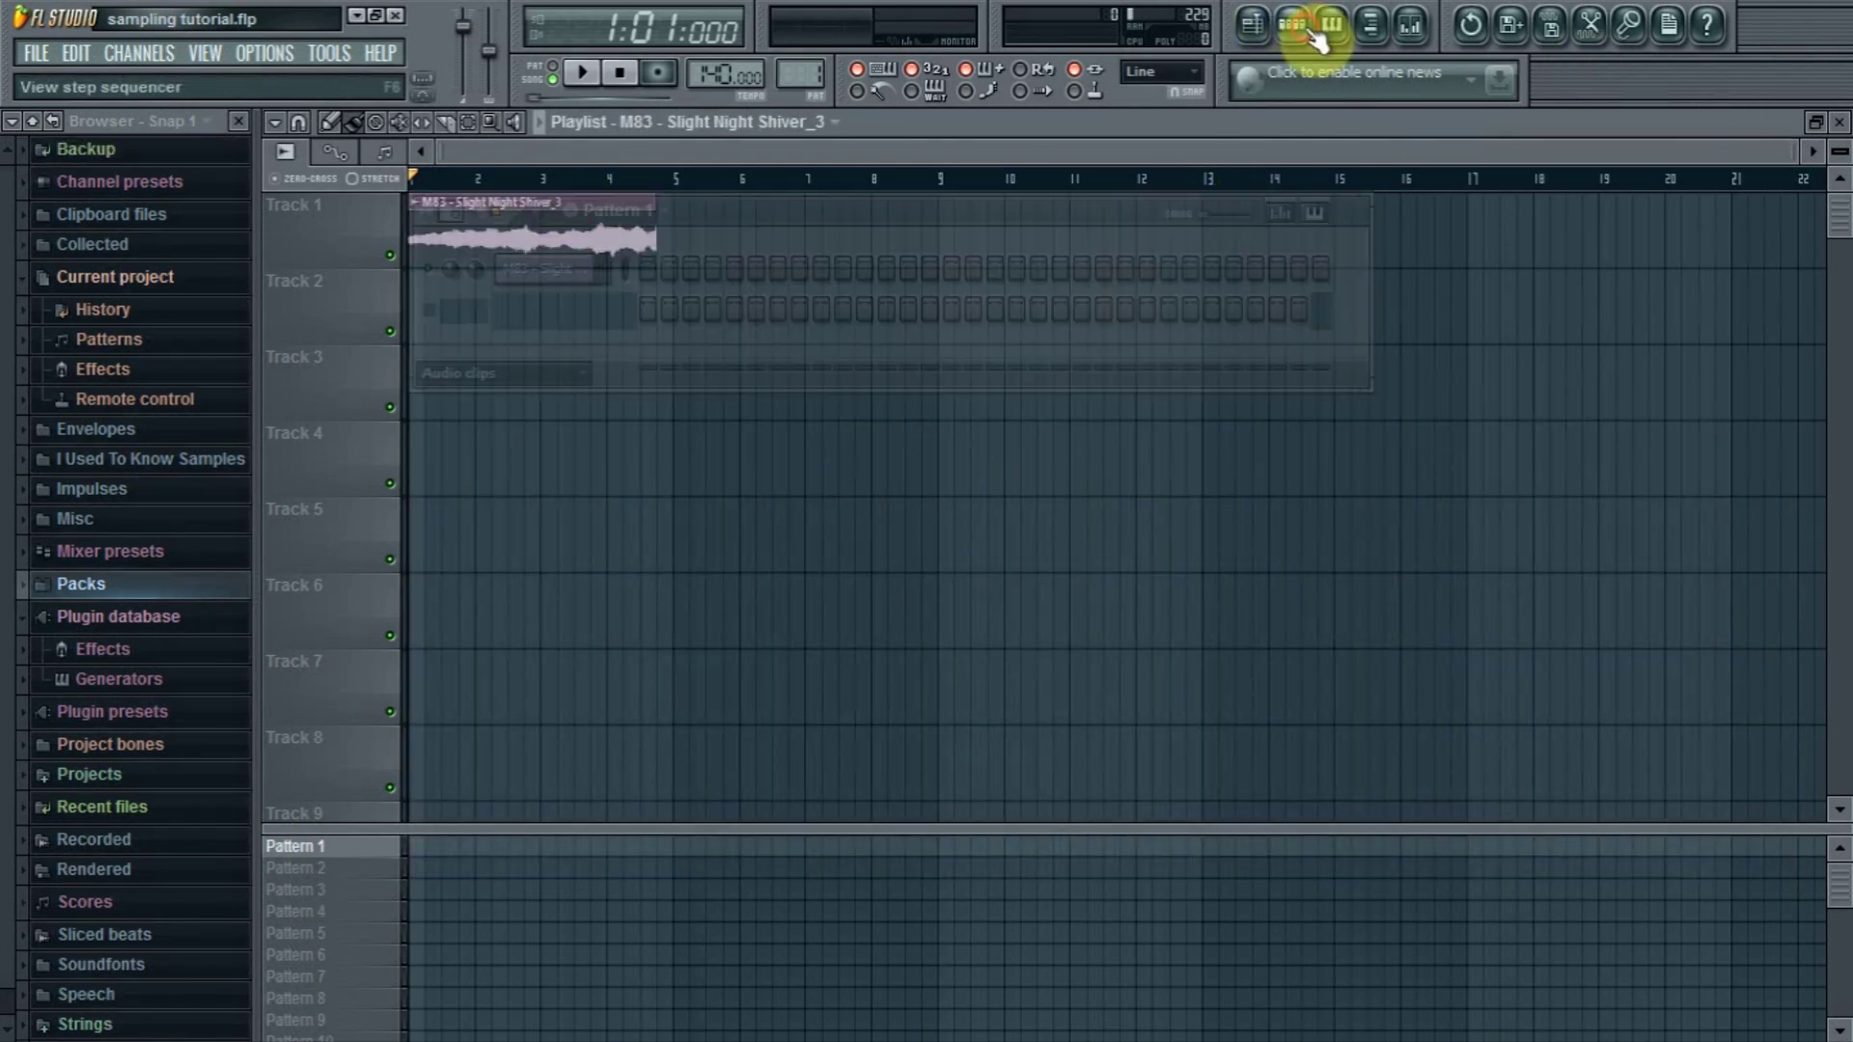
drag(724, 188, 1034, 318)
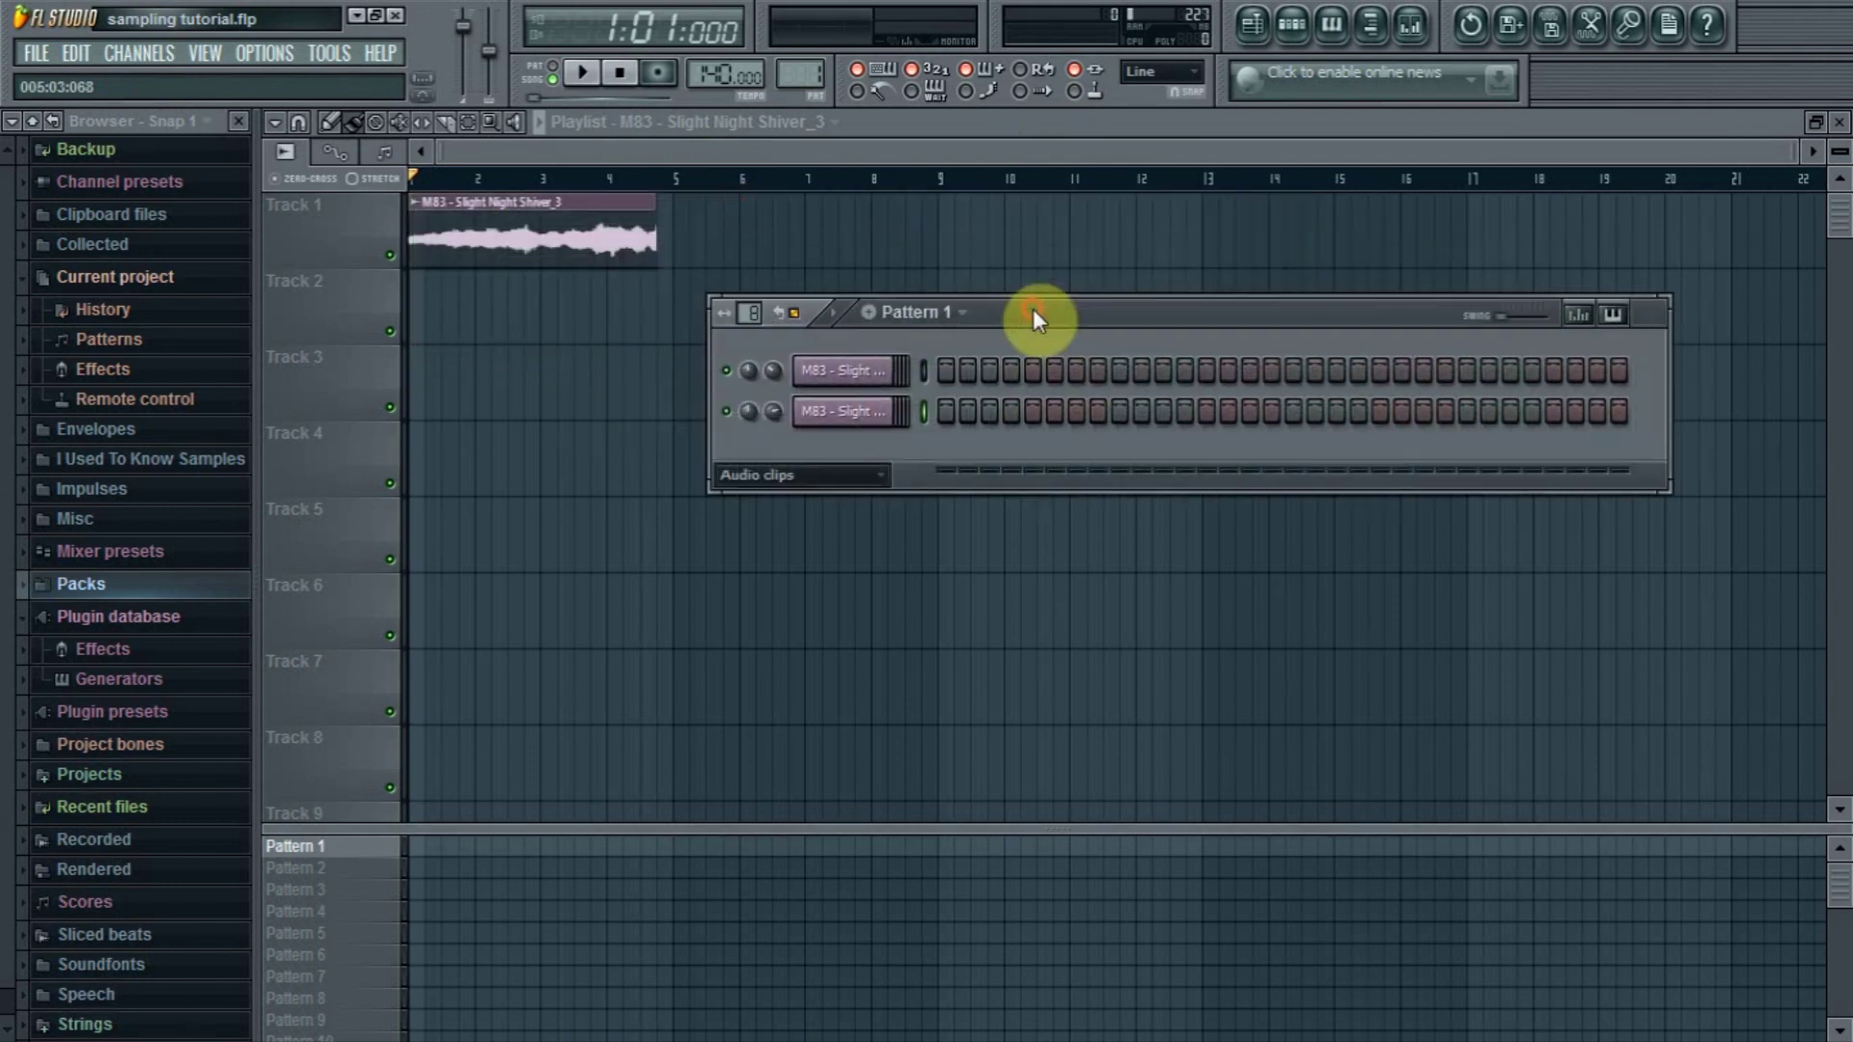
right_click(854, 371)
Delete the duplicate M83 channel from the Step Sequencer
click(945, 728)
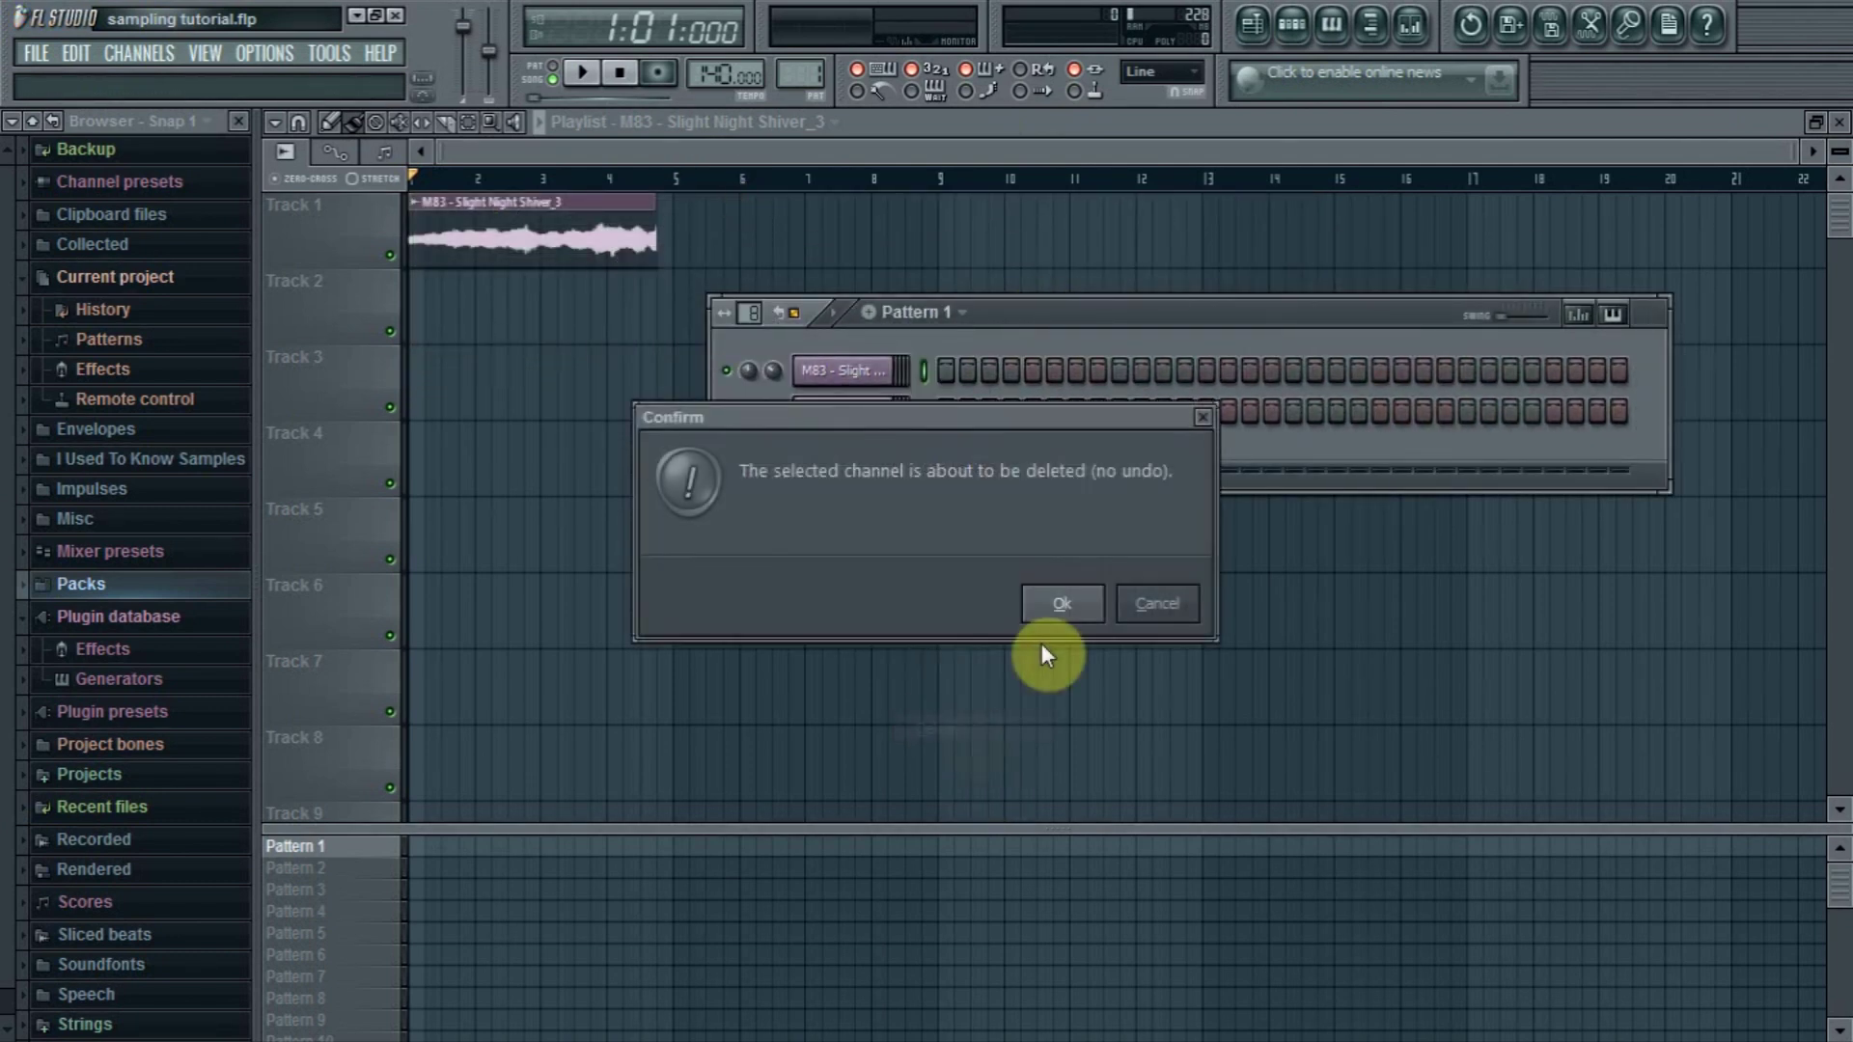
click(1060, 616)
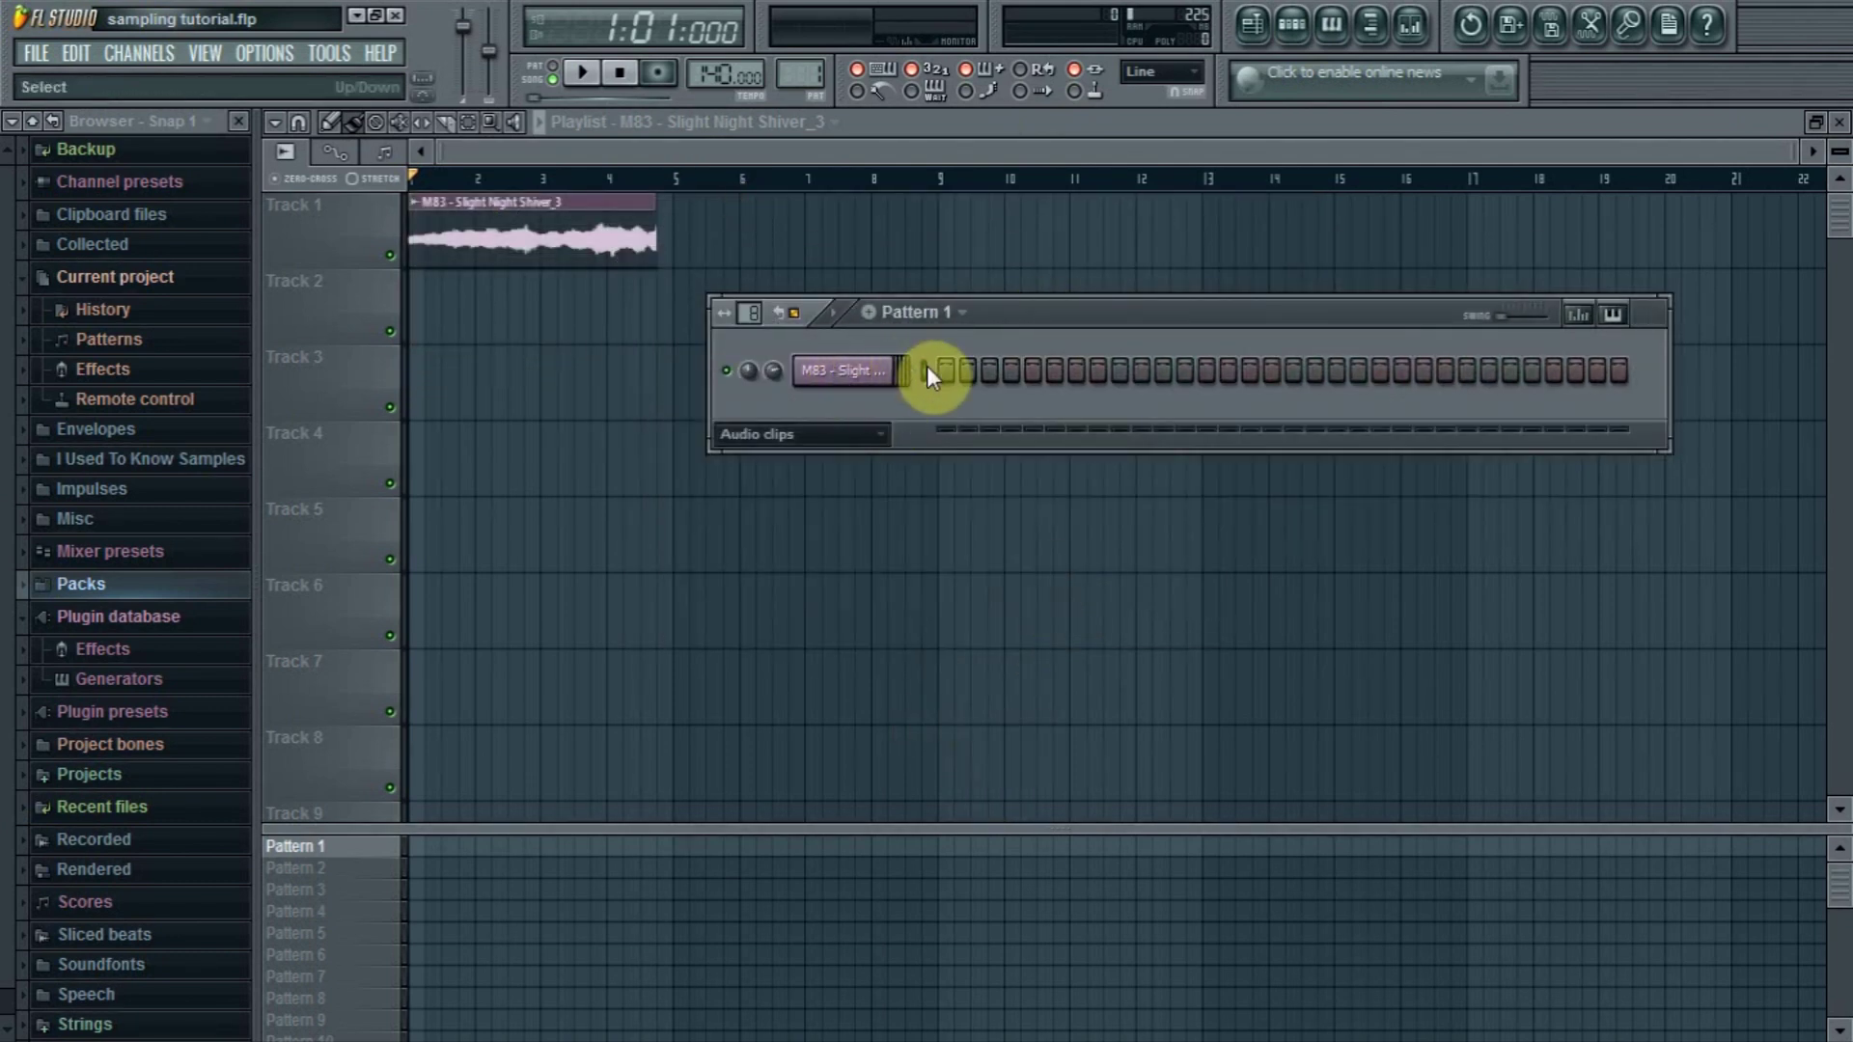
click(869, 377)
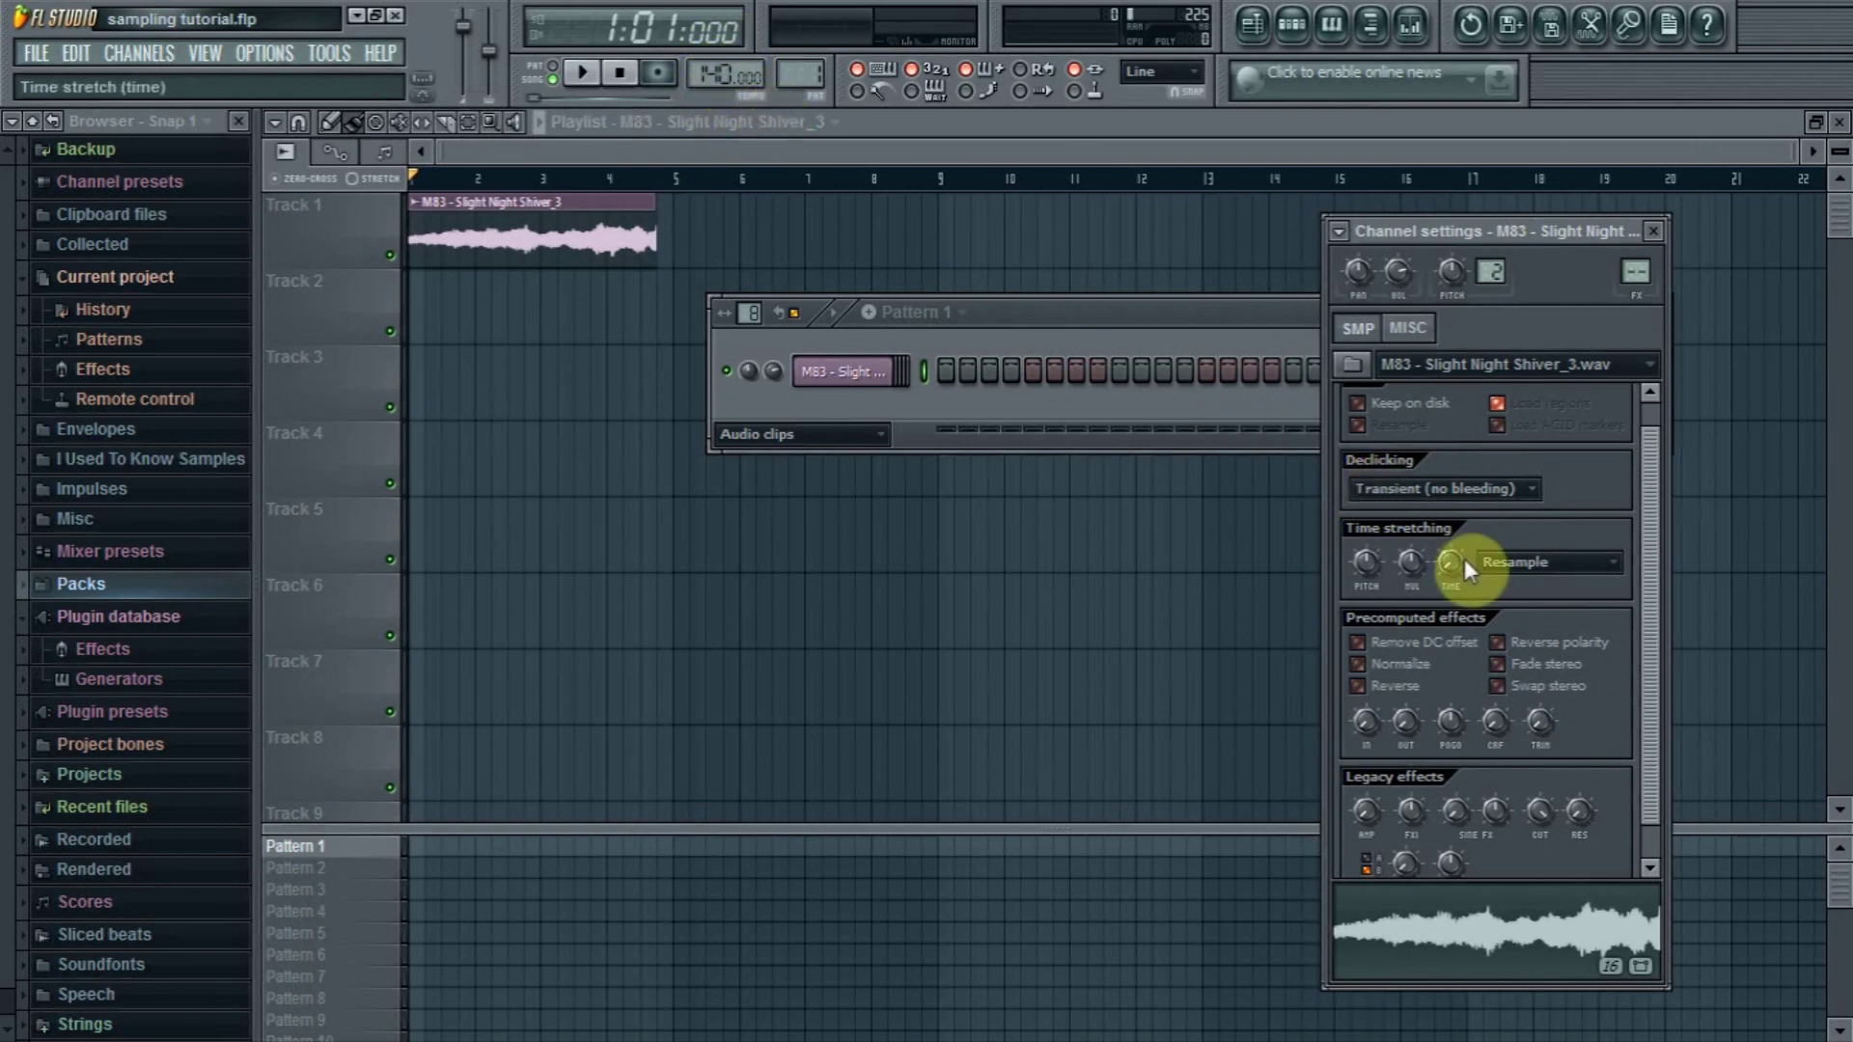
Time-stretch the M83 clip with the TIME knob to span exactly four bars
drag(1451, 562, 1450, 534)
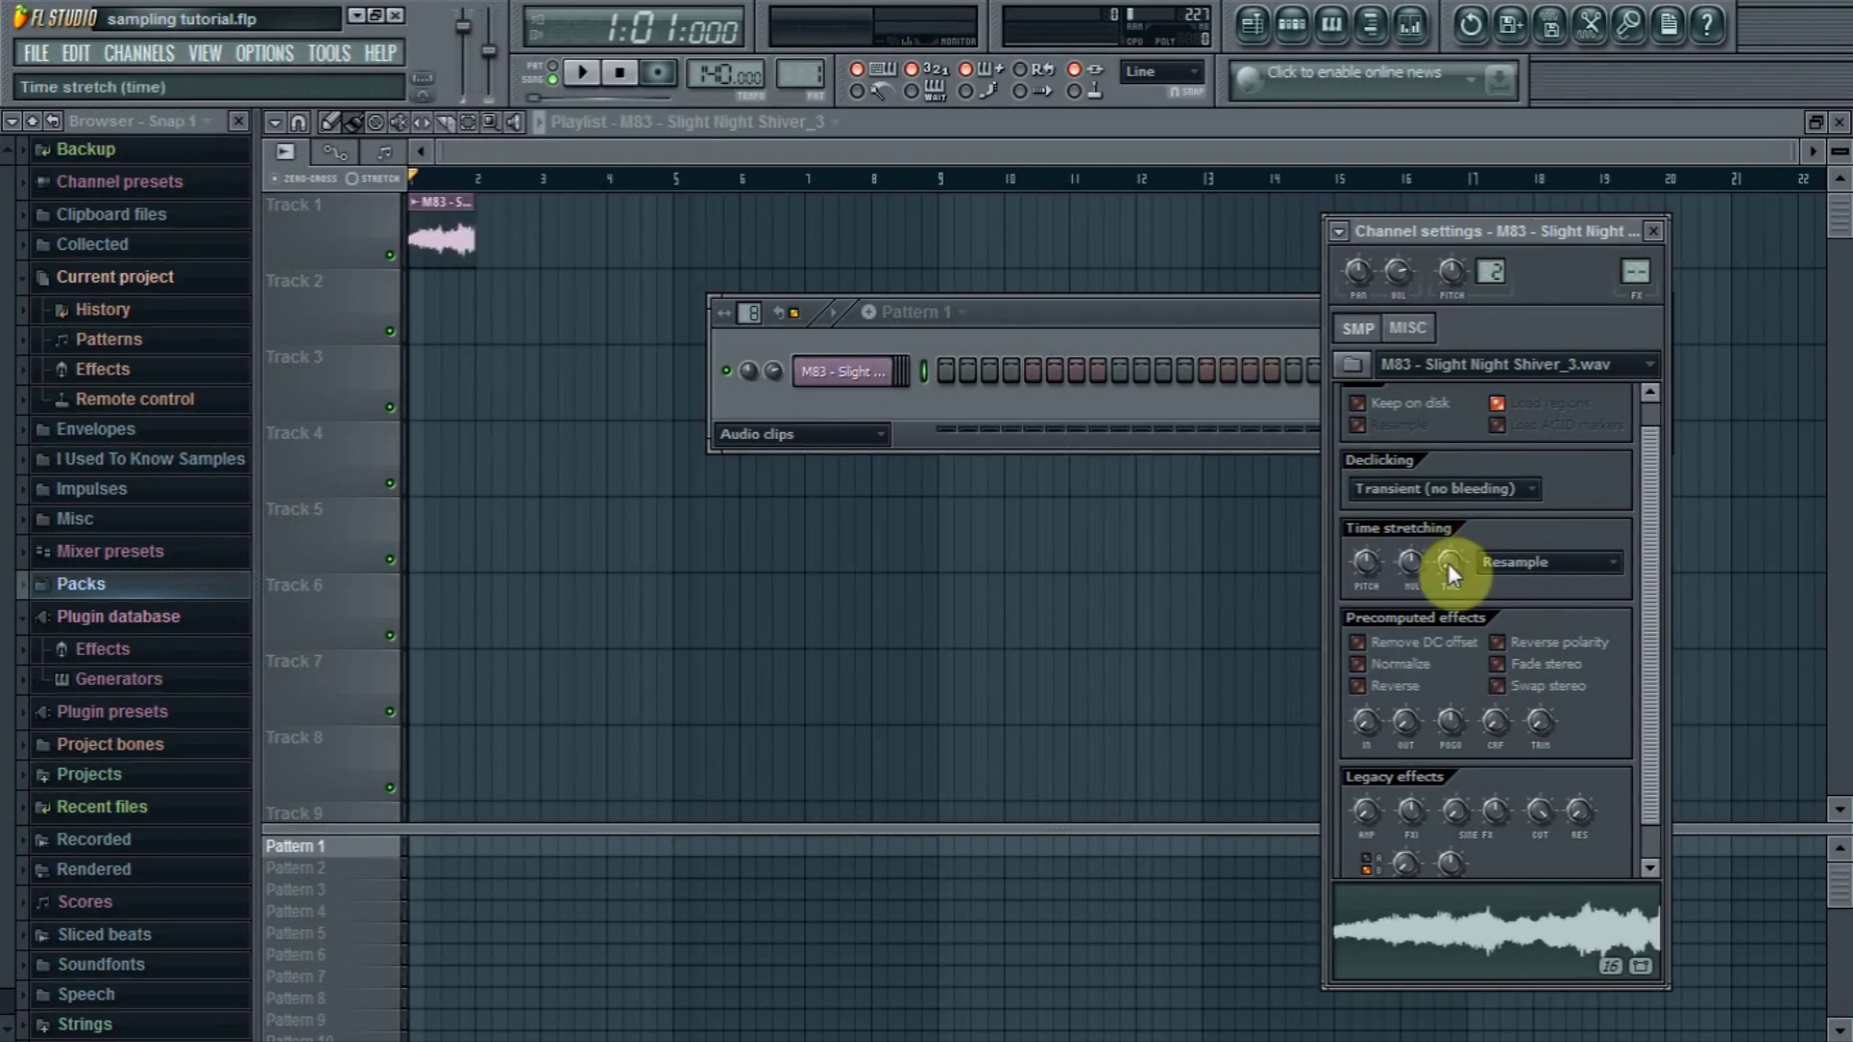
drag(1451, 534, 1461, 656)
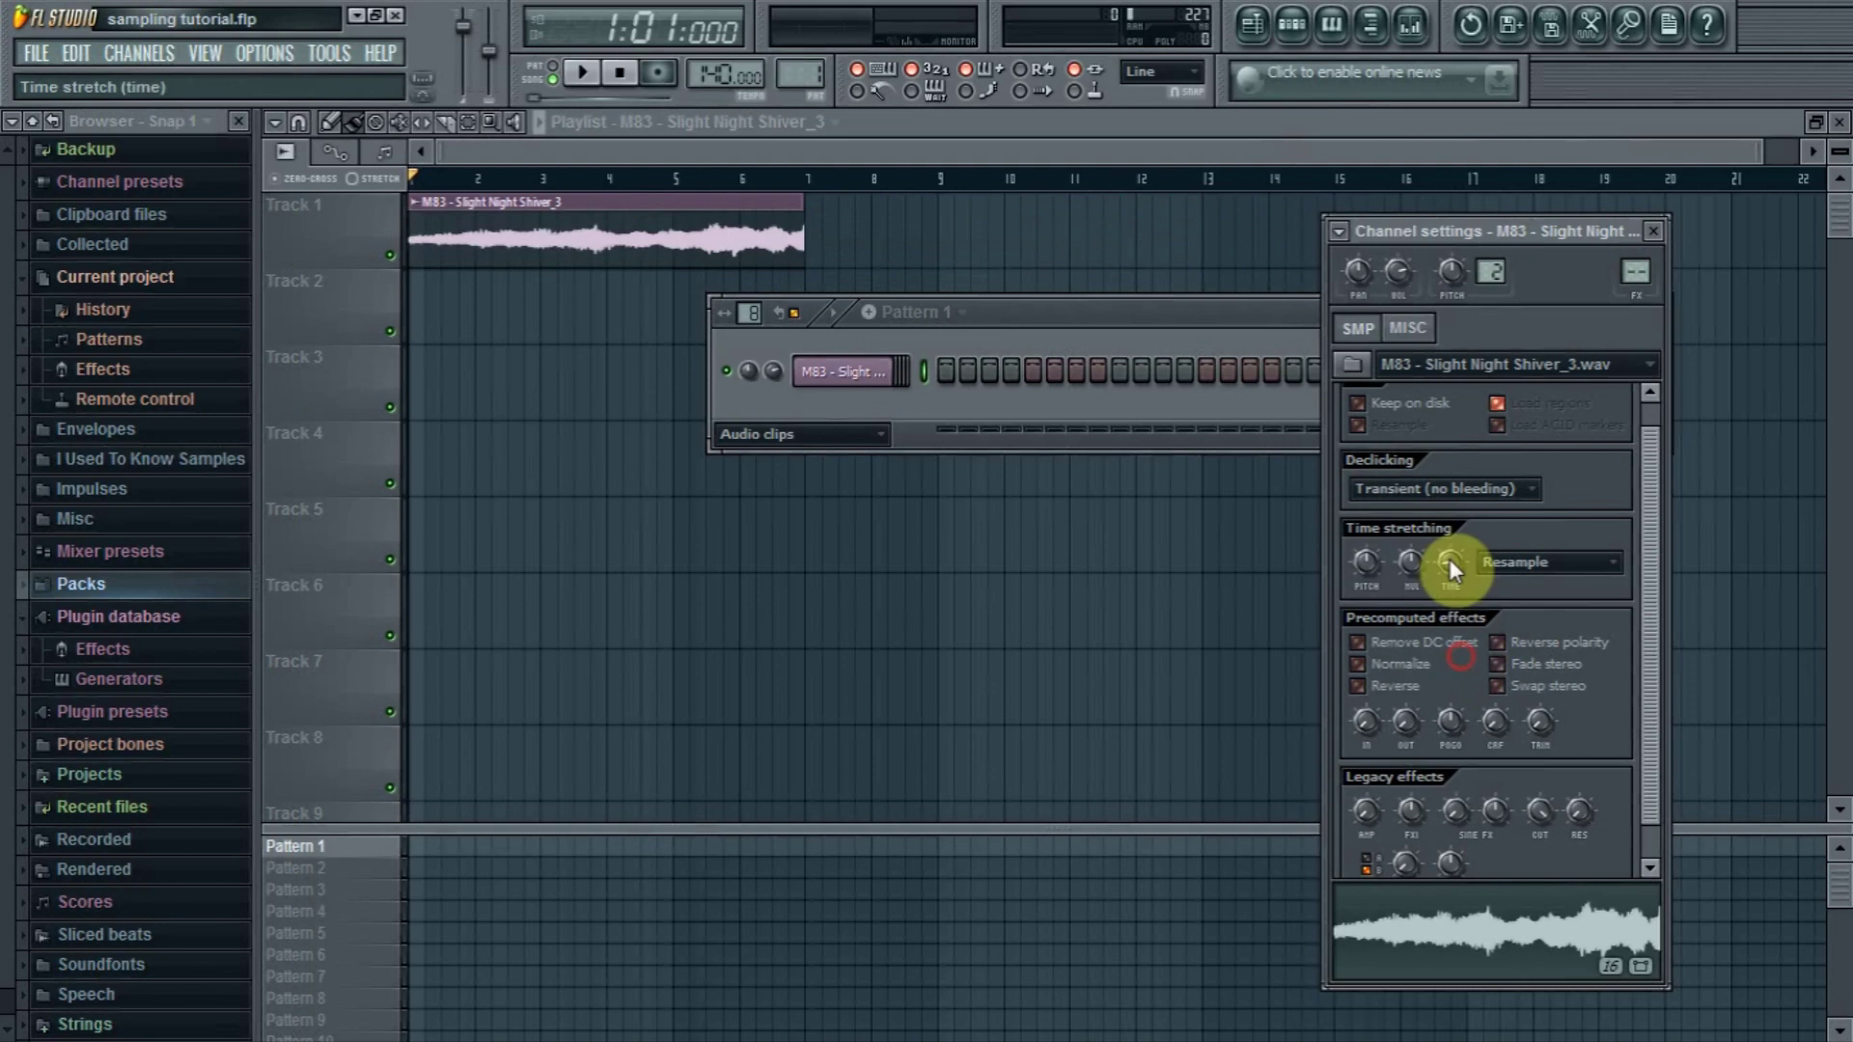
drag(1450, 558, 1449, 558)
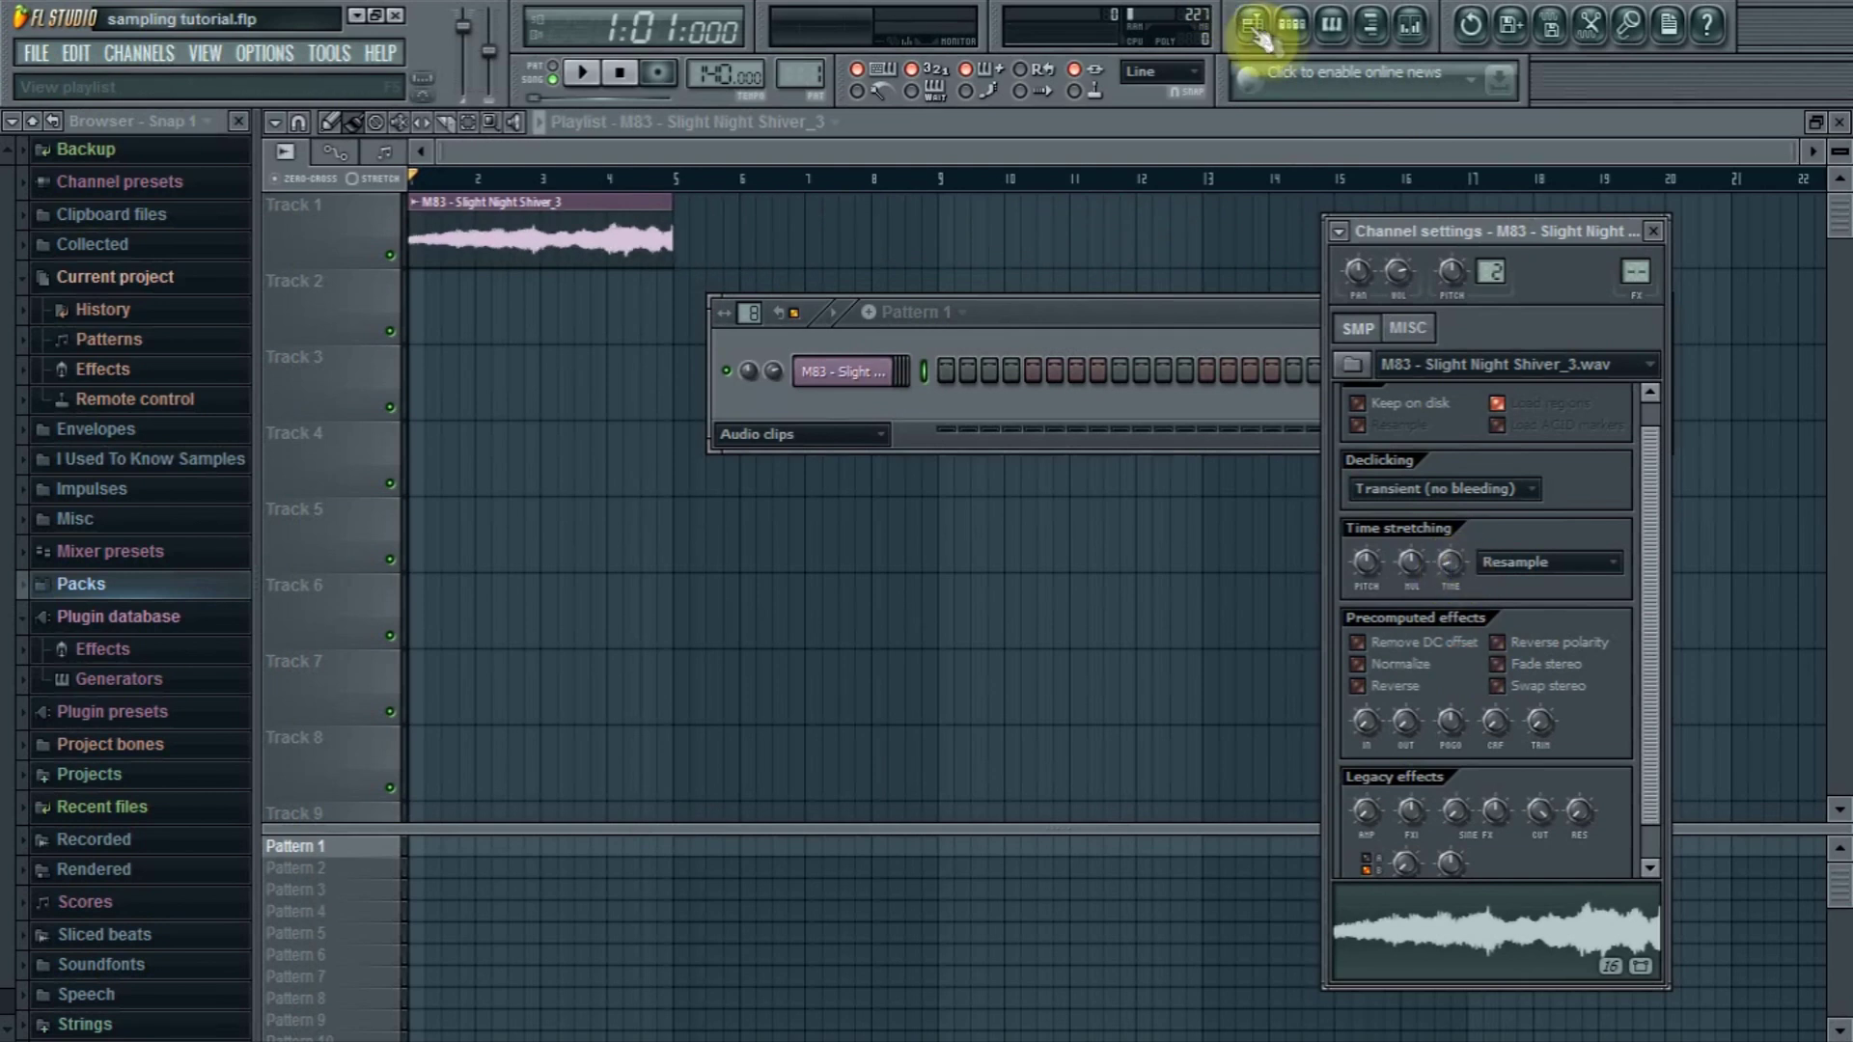
click(1298, 39)
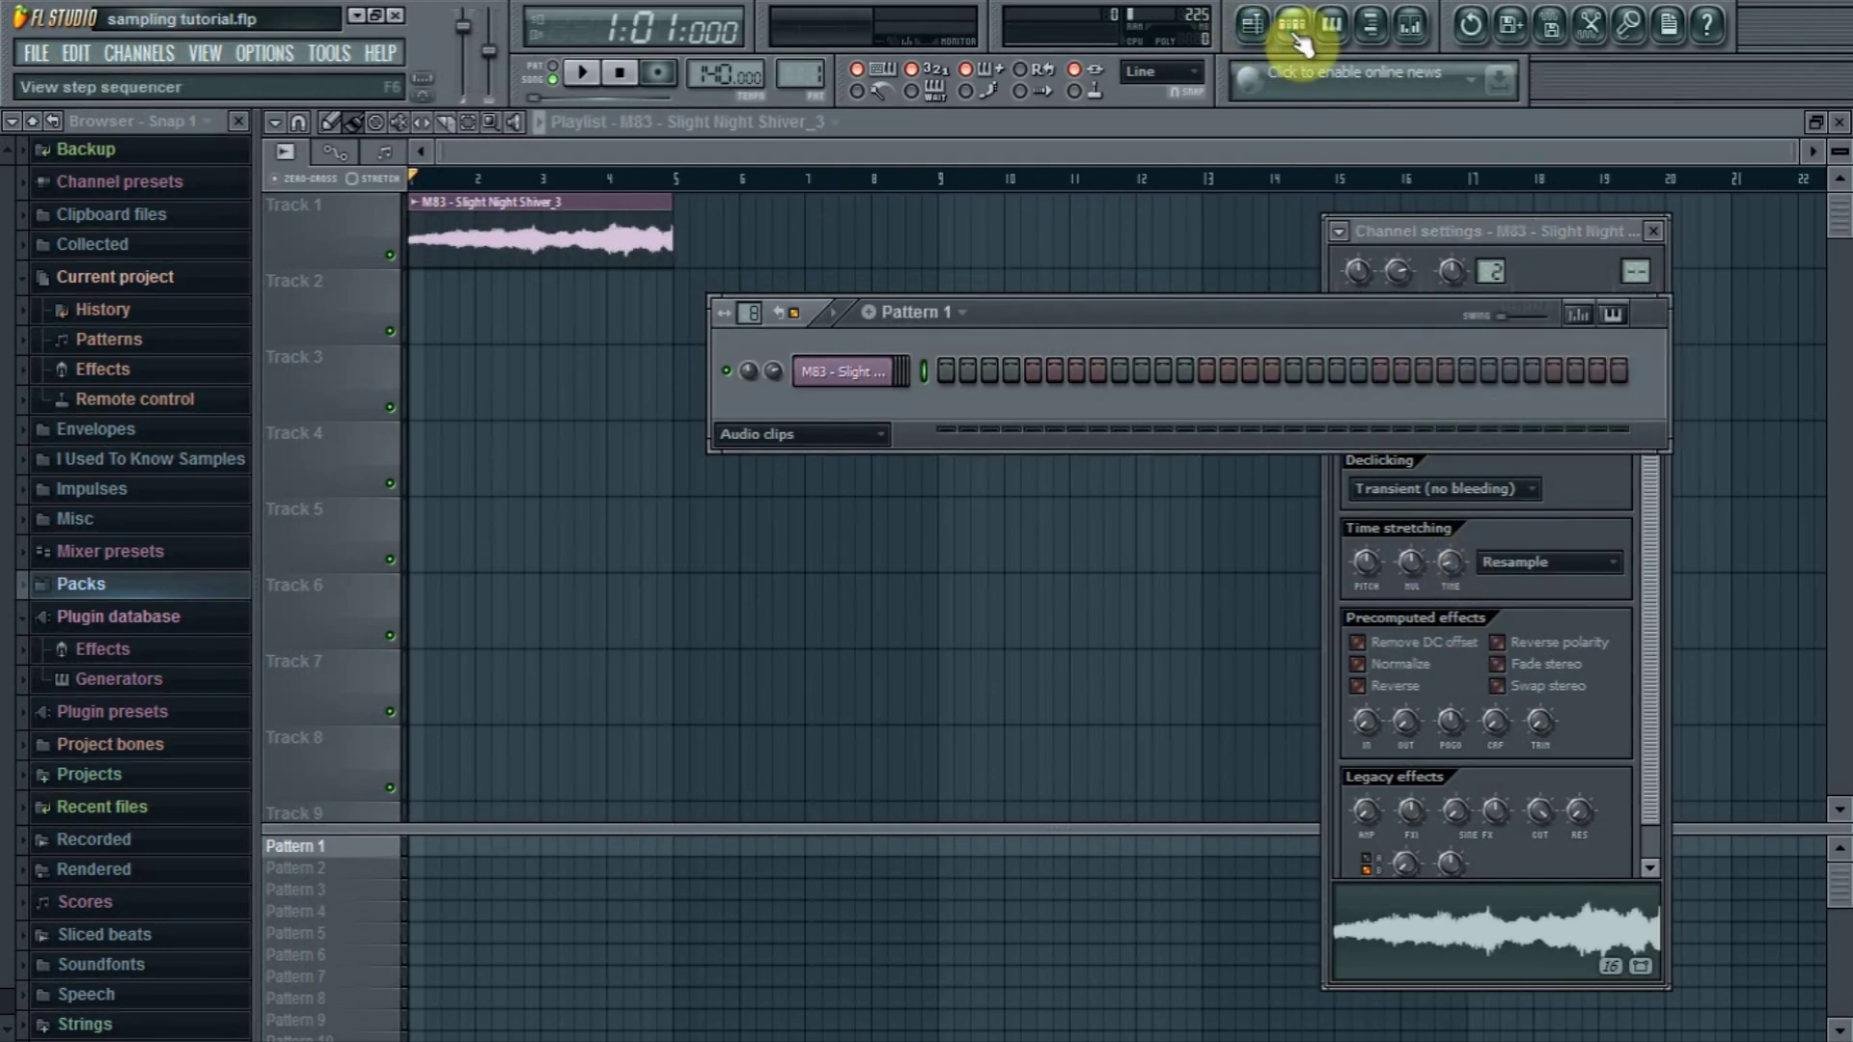
Select Pattern 1 and place two drum clips on Track 2 at bars 1 and 3
click(934, 318)
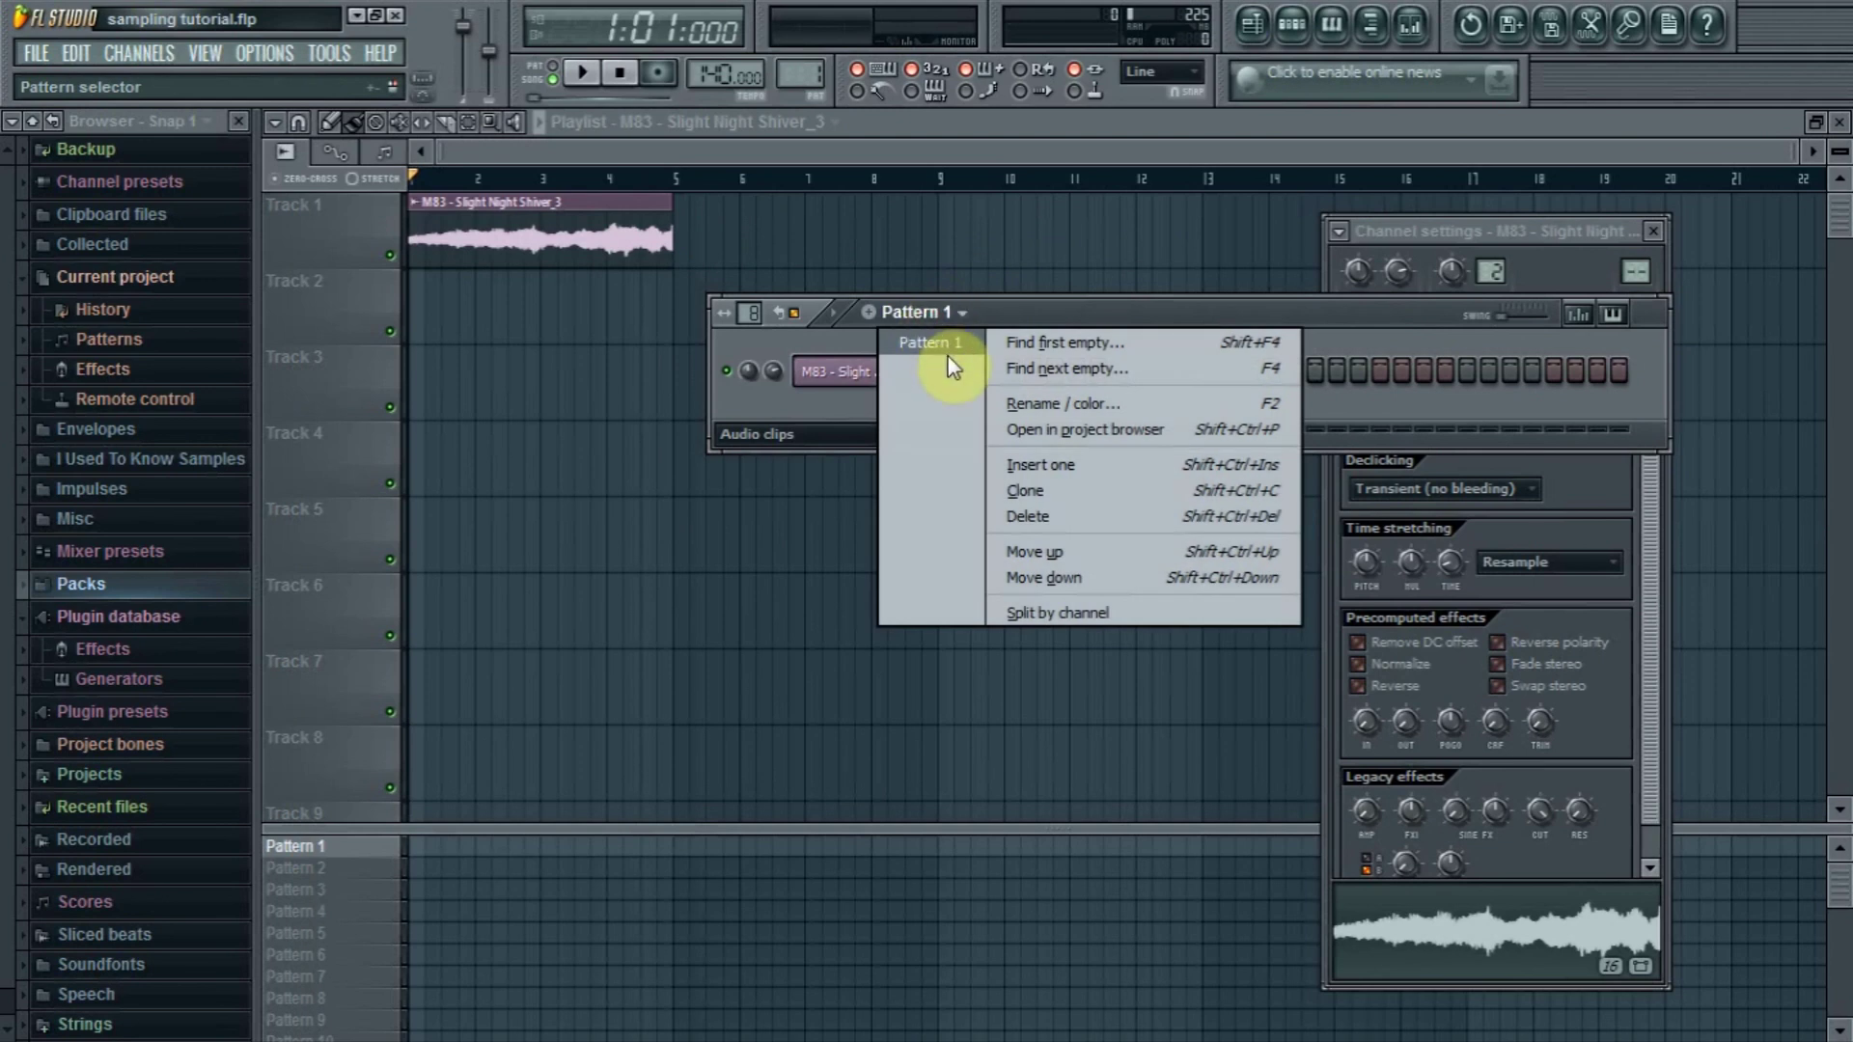
click(924, 343)
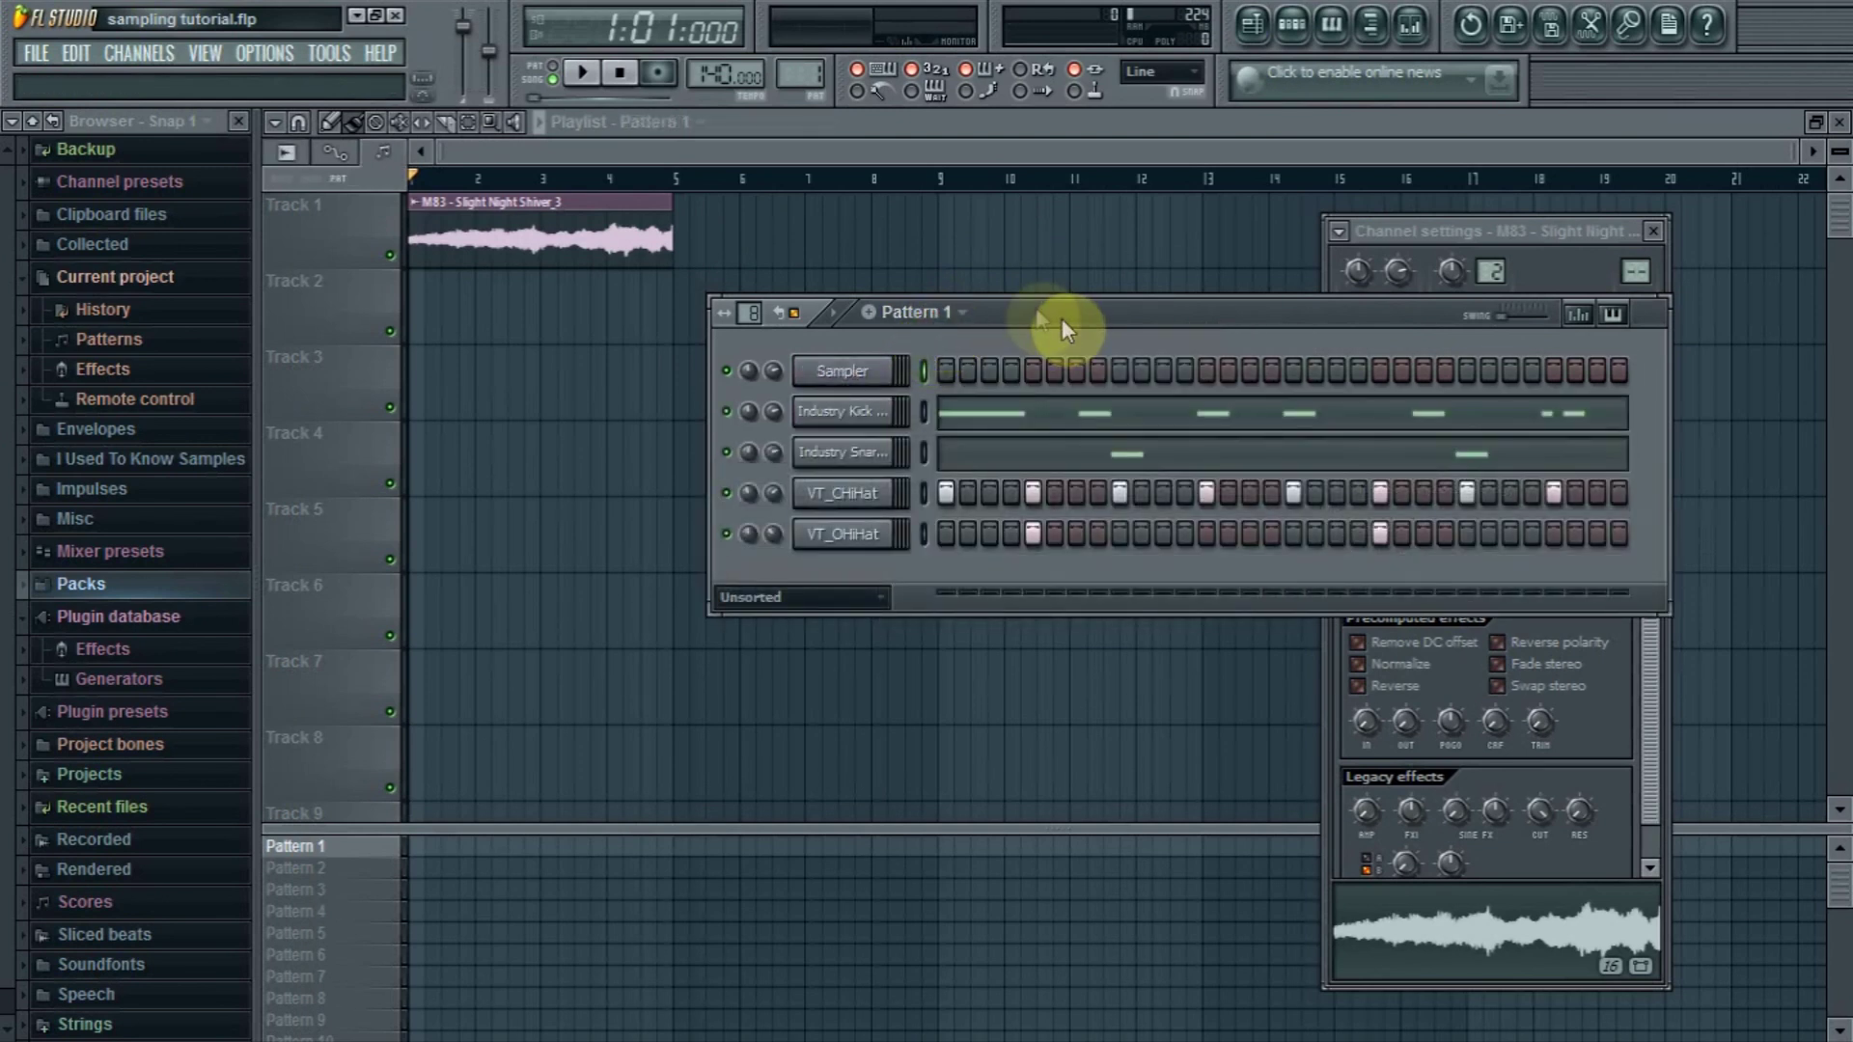
drag(1061, 318, 986, 510)
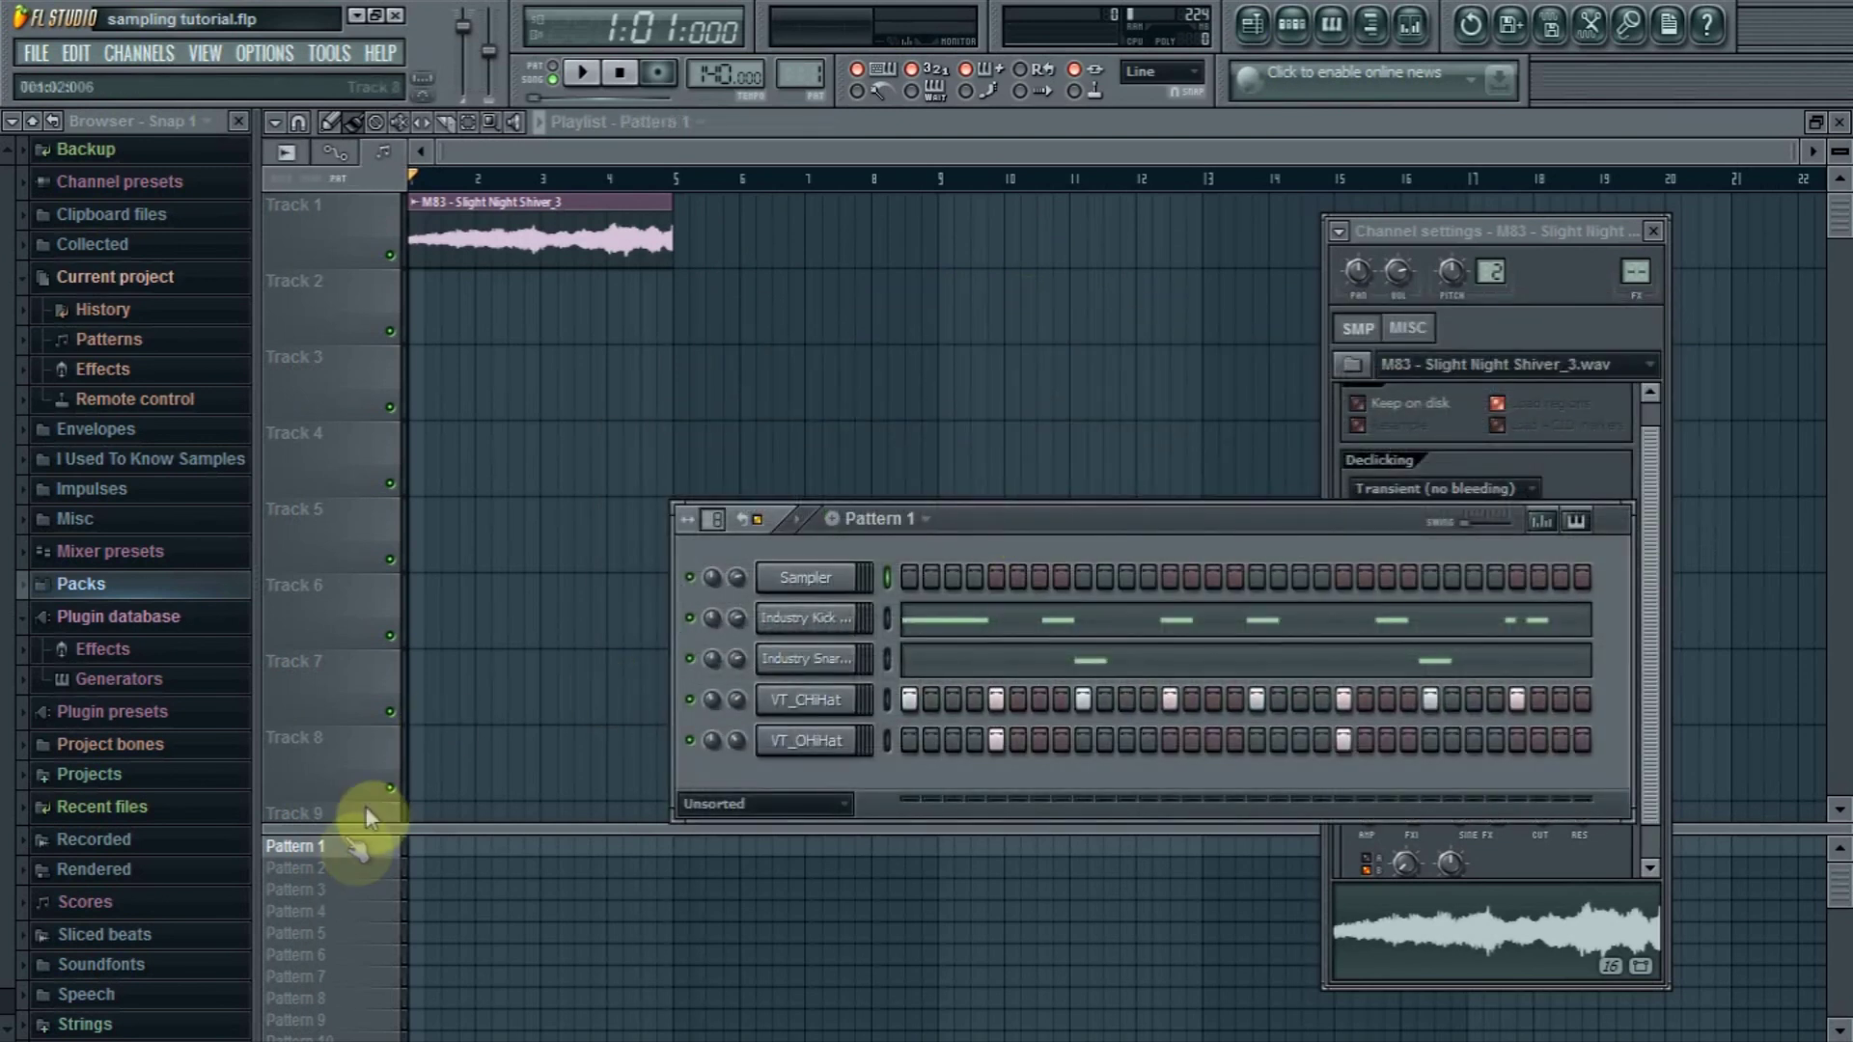
drag(346, 859, 380, 309)
mouse_move(621, 331)
mouse_down()
mouse_move(654, 319)
mouse_move(608, 310)
mouse_up()
Play the song and review Audio settings' output devices, keeping Primary Sound Driver
click(582, 72)
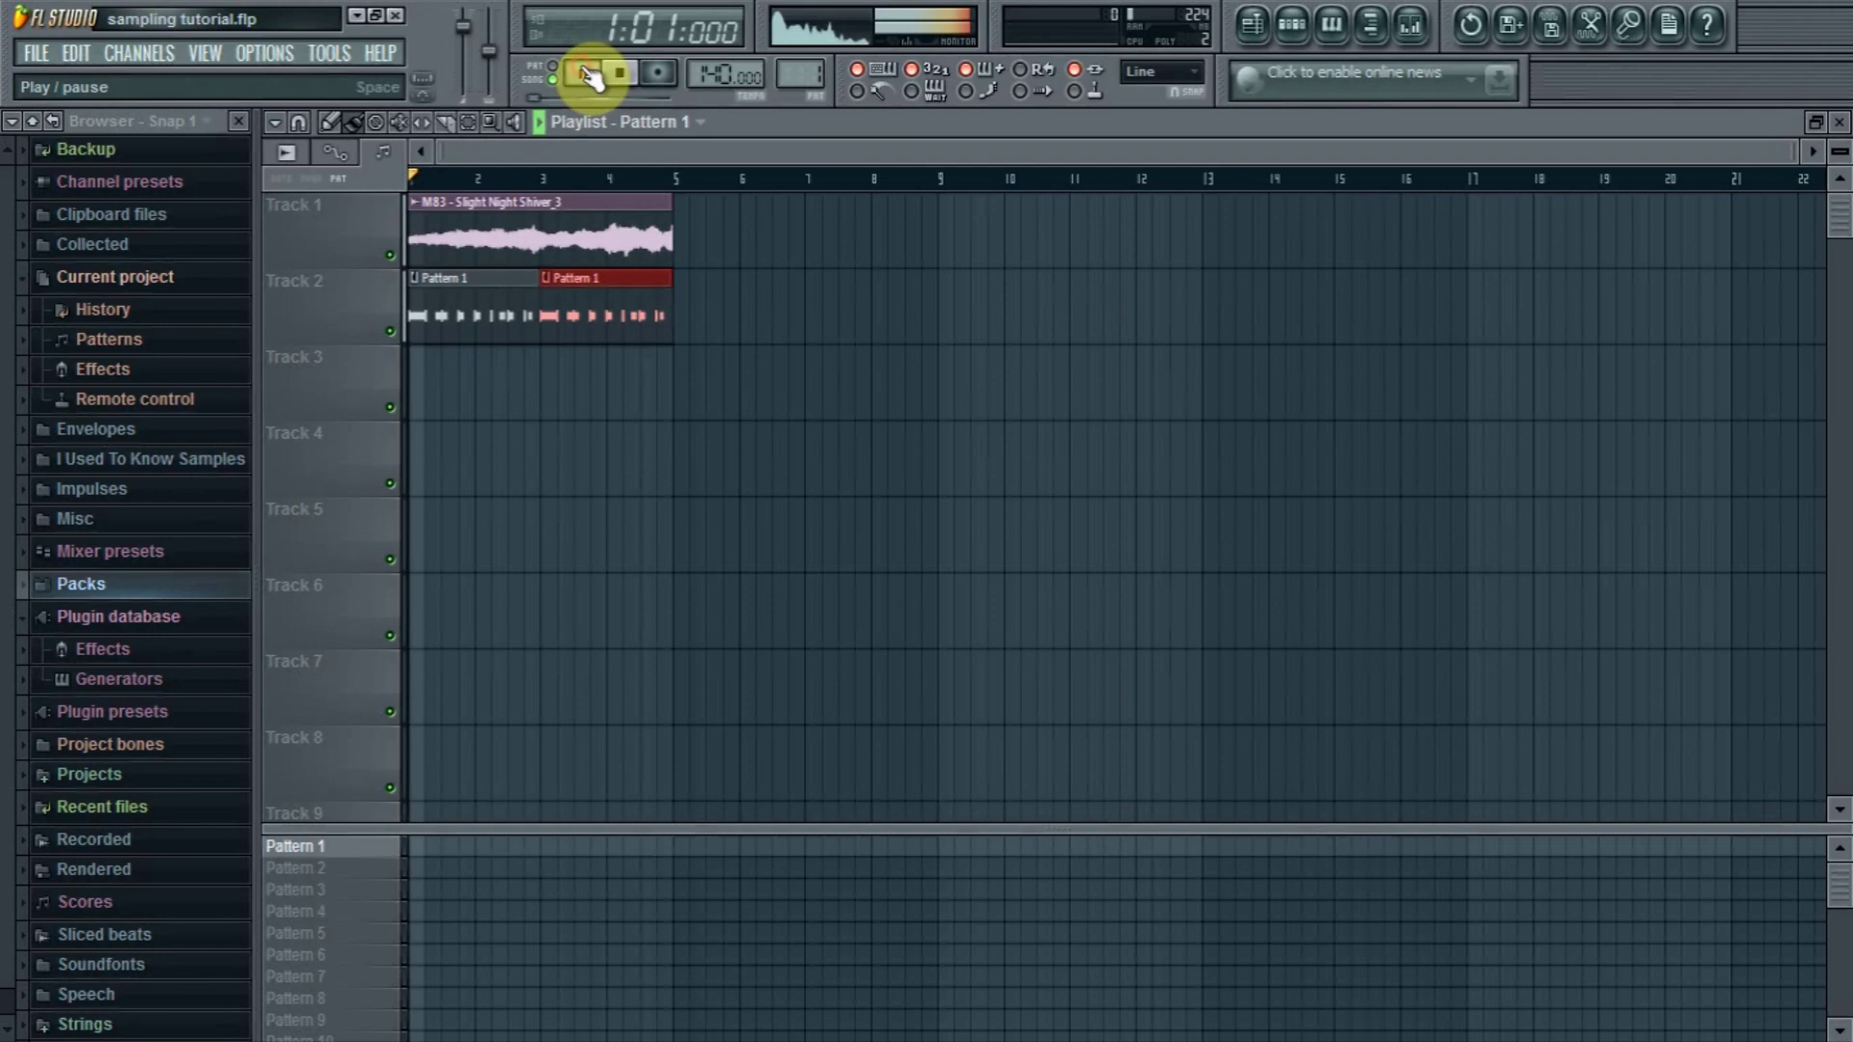
click(267, 54)
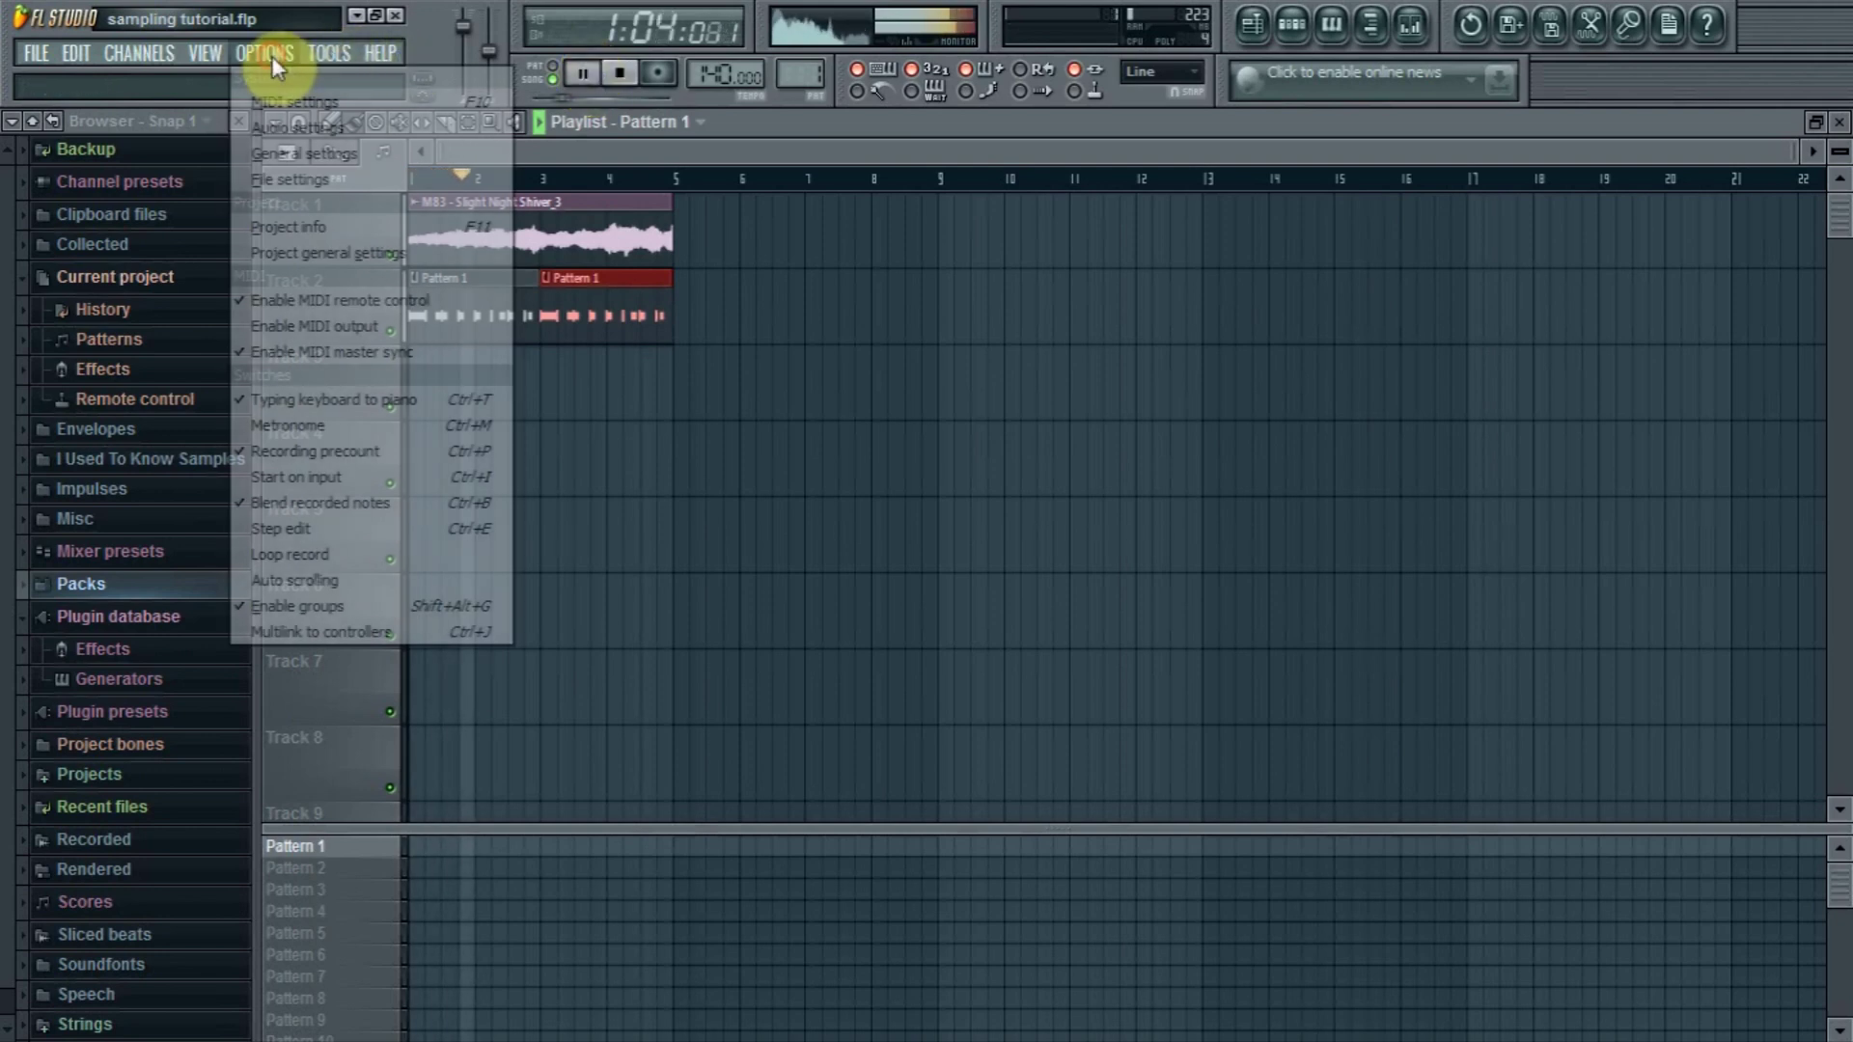
click(314, 127)
click(838, 208)
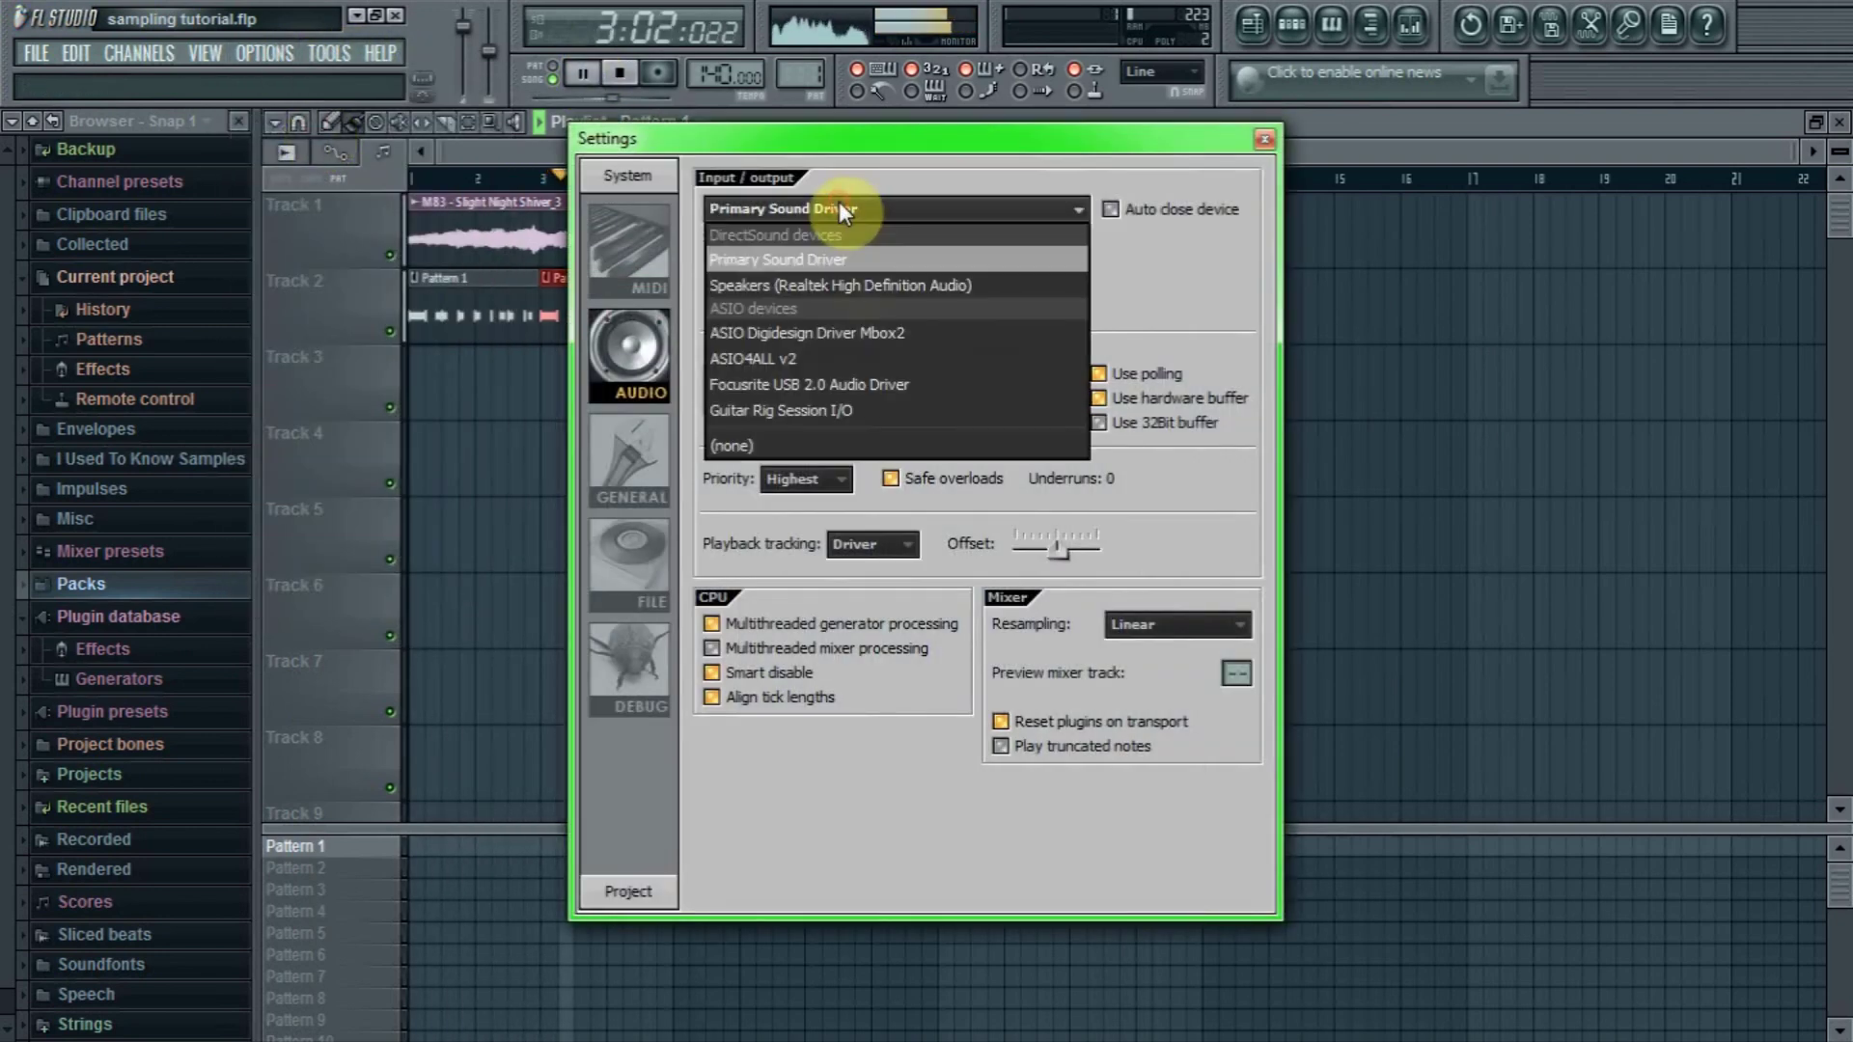
click(877, 247)
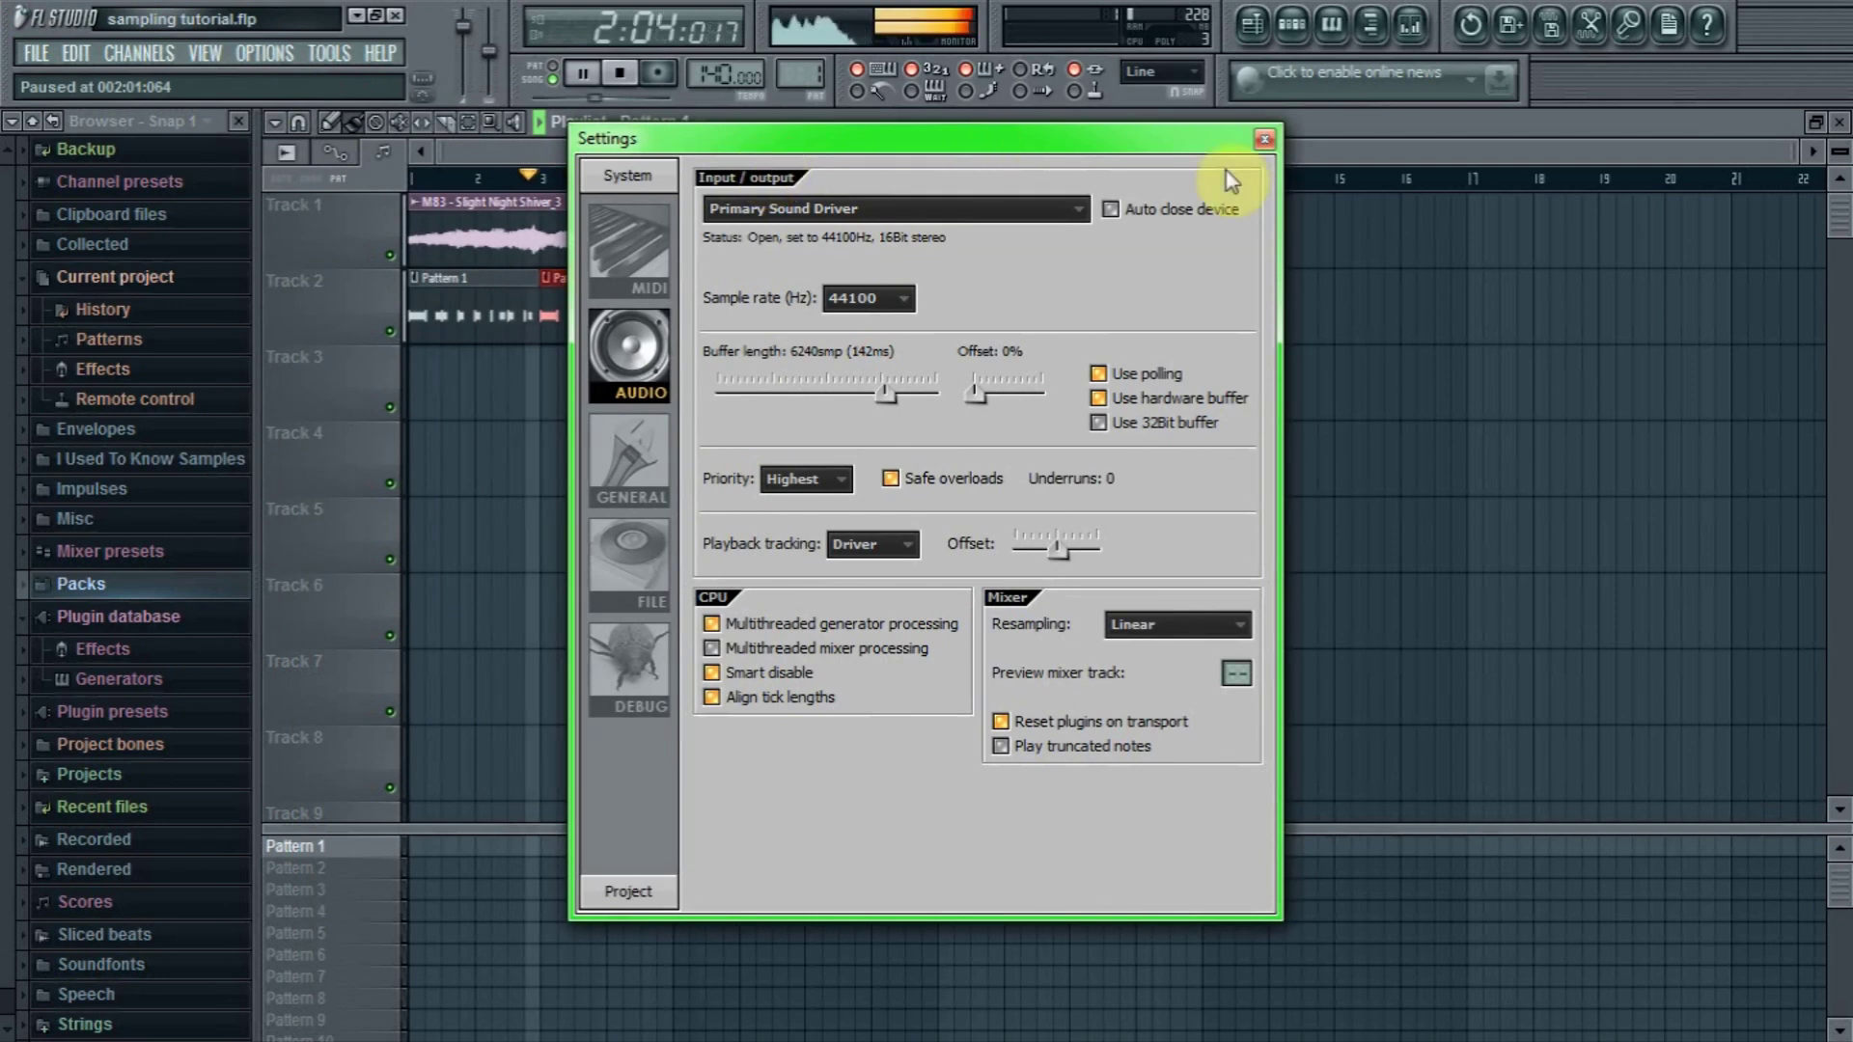
click(1266, 138)
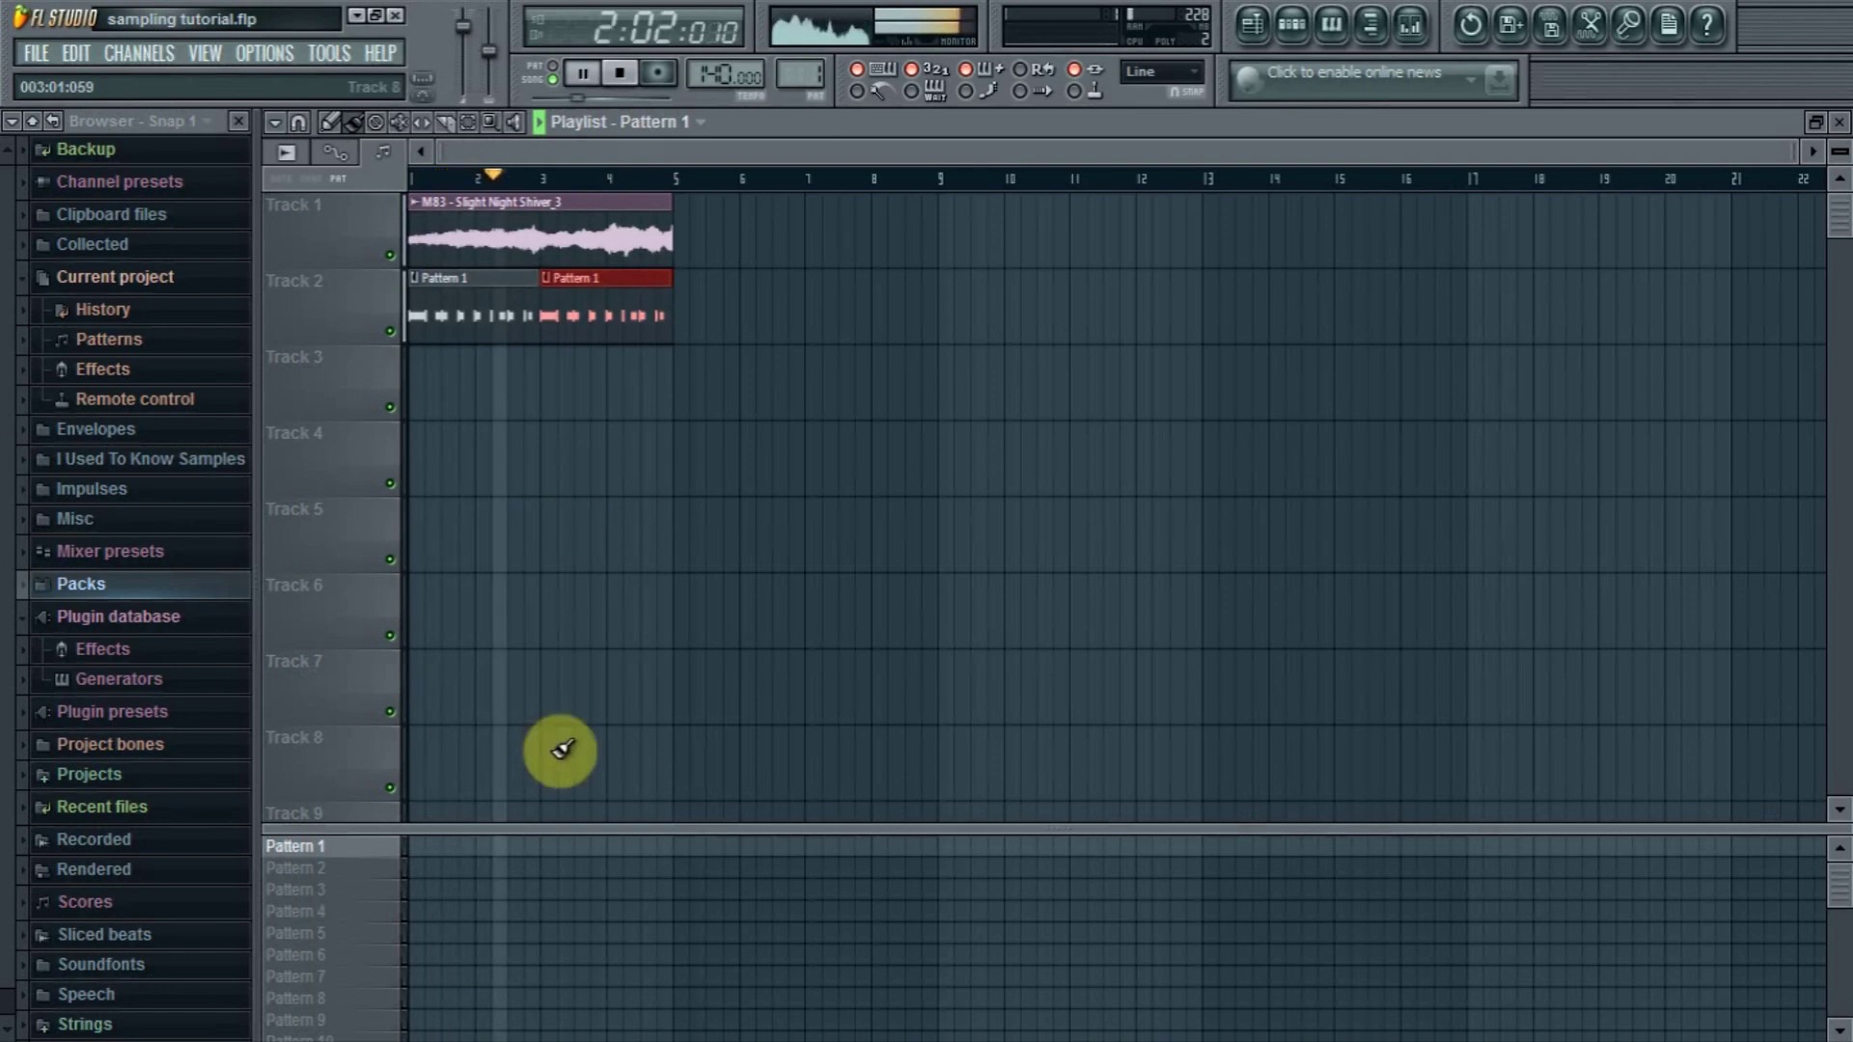
click(1336, 24)
Close the piano roll and bring up the mixer
key(space)
click(1347, 24)
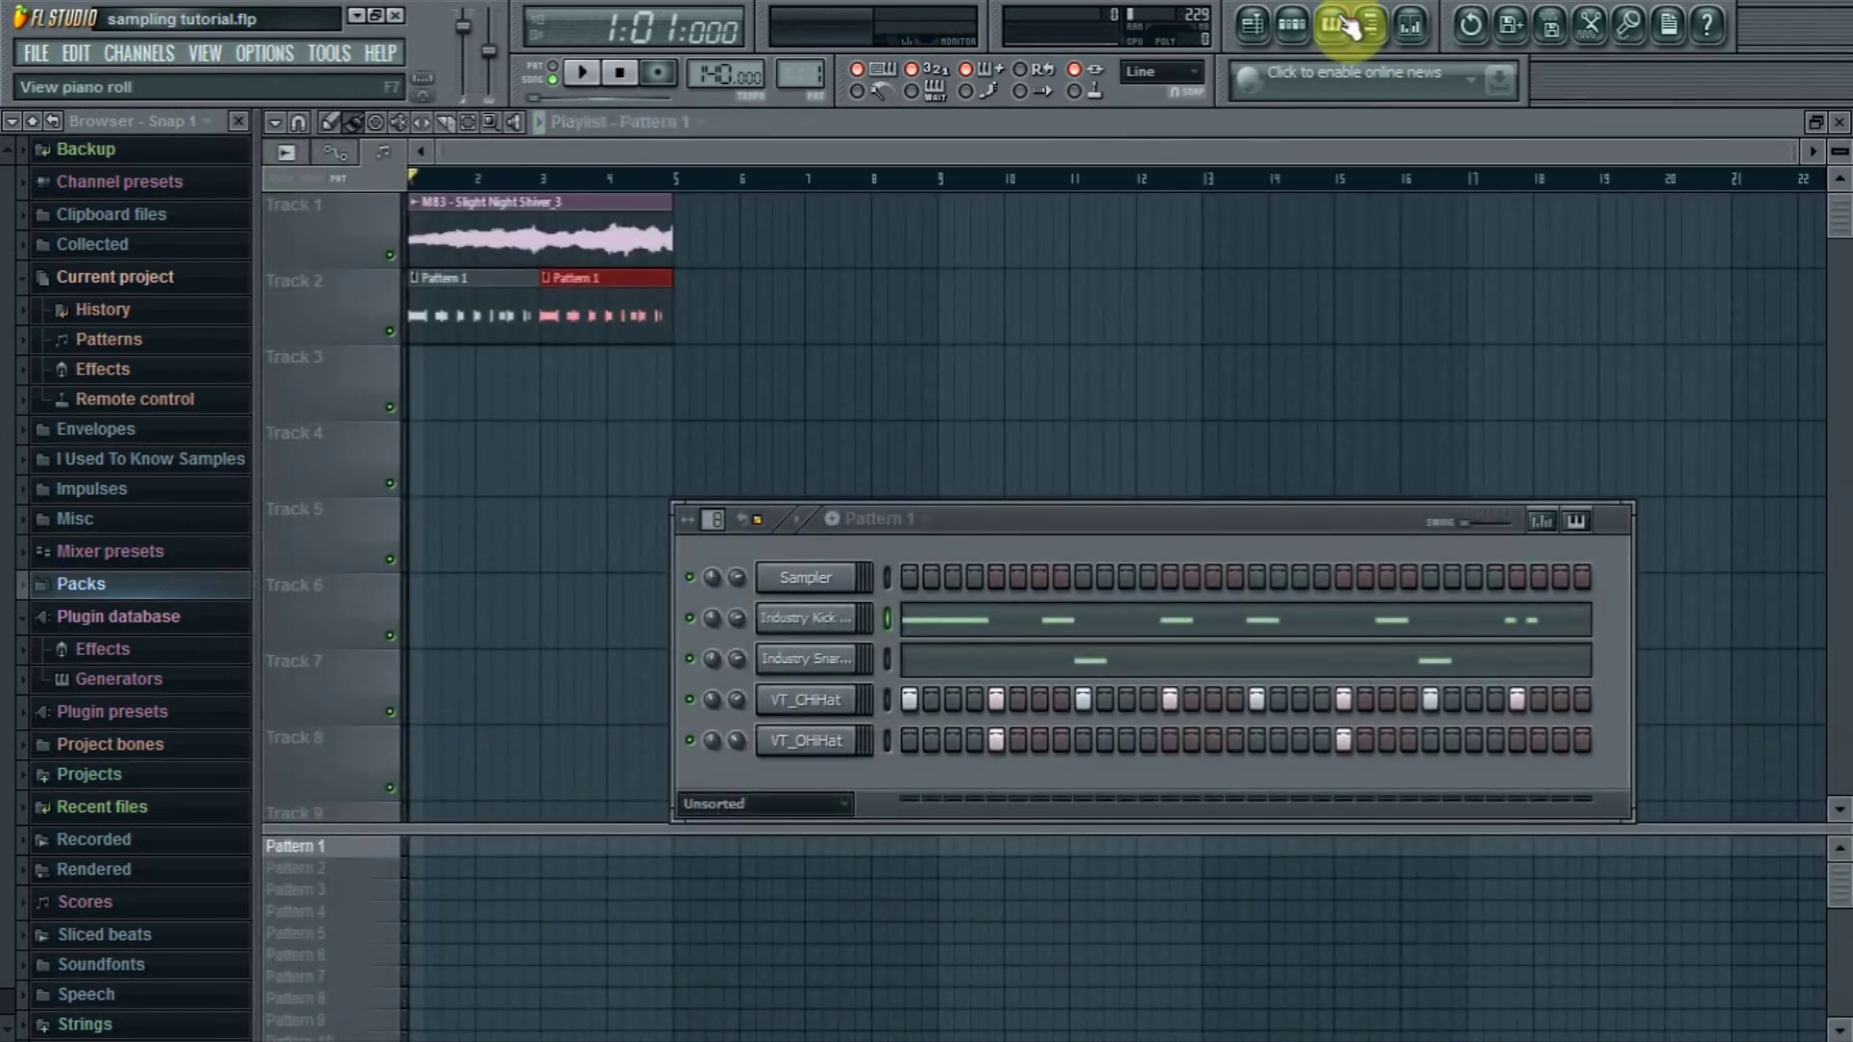
click(1419, 29)
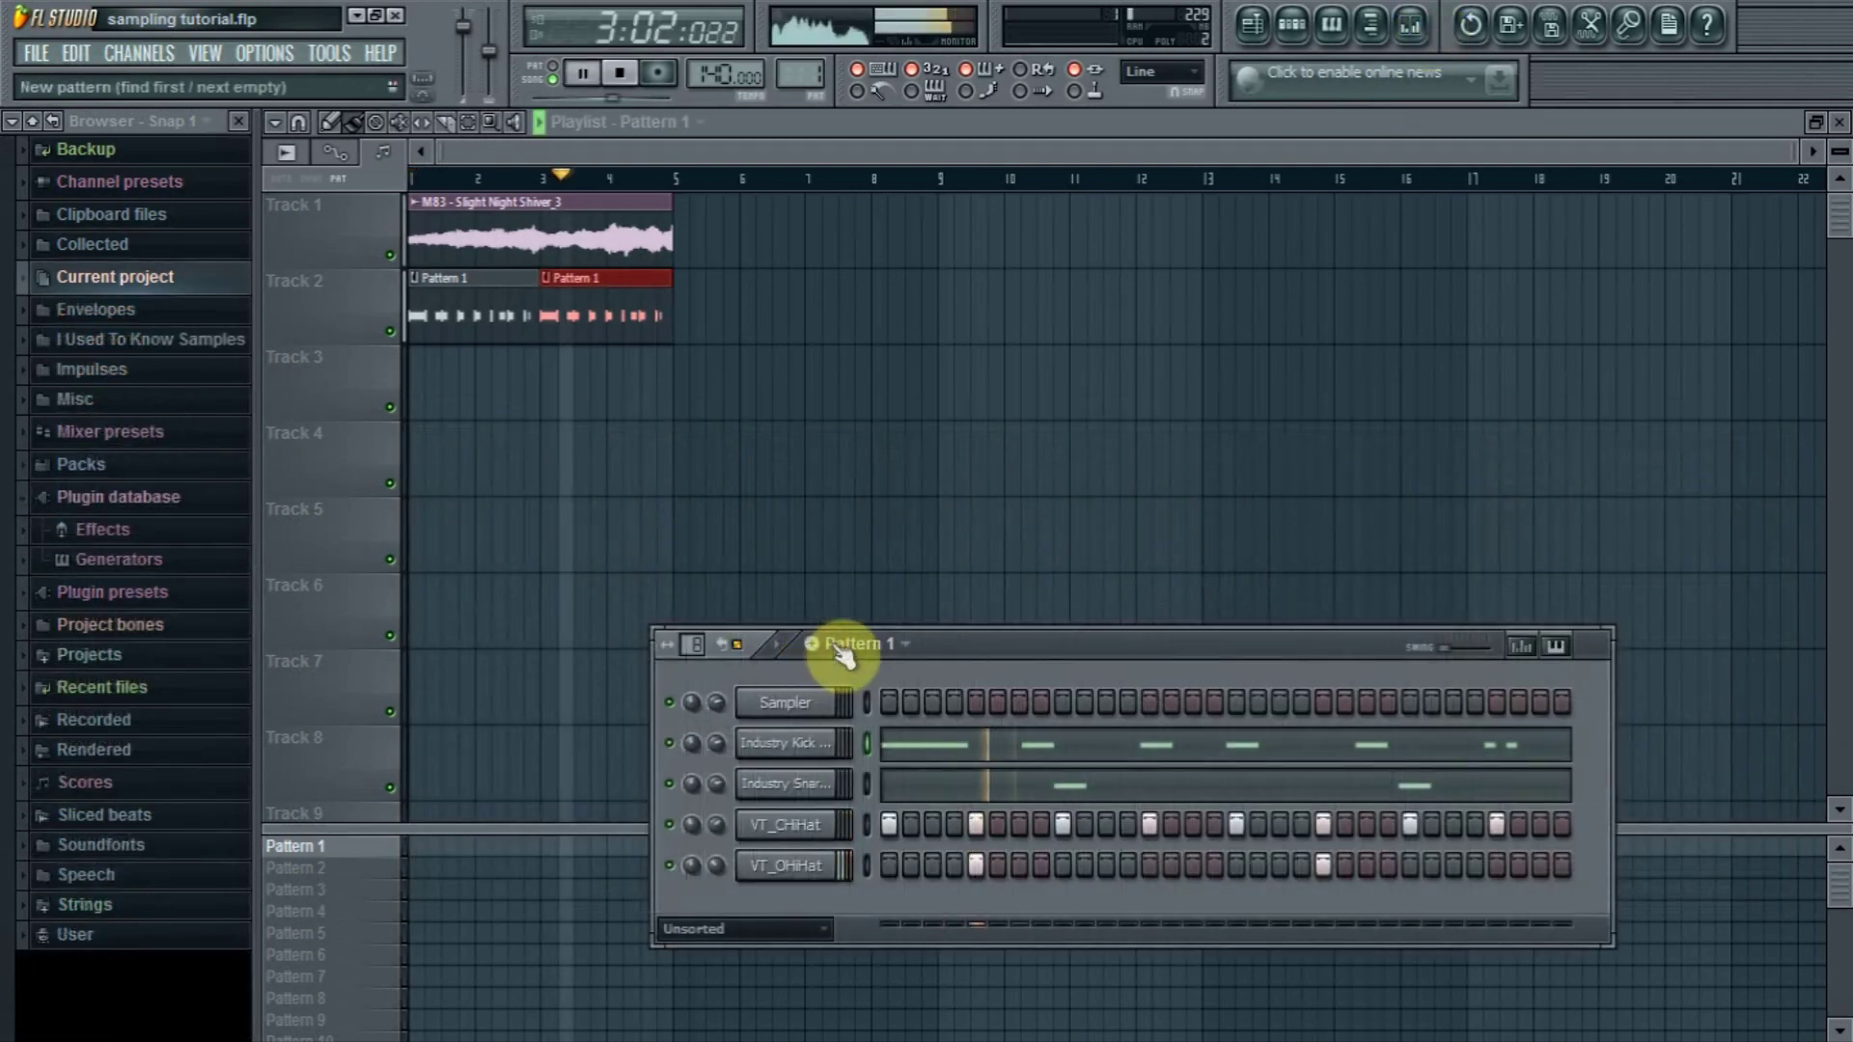
Browse the pattern list, then stop playback and return to the start
click(842, 646)
key(Escape)
click(861, 663)
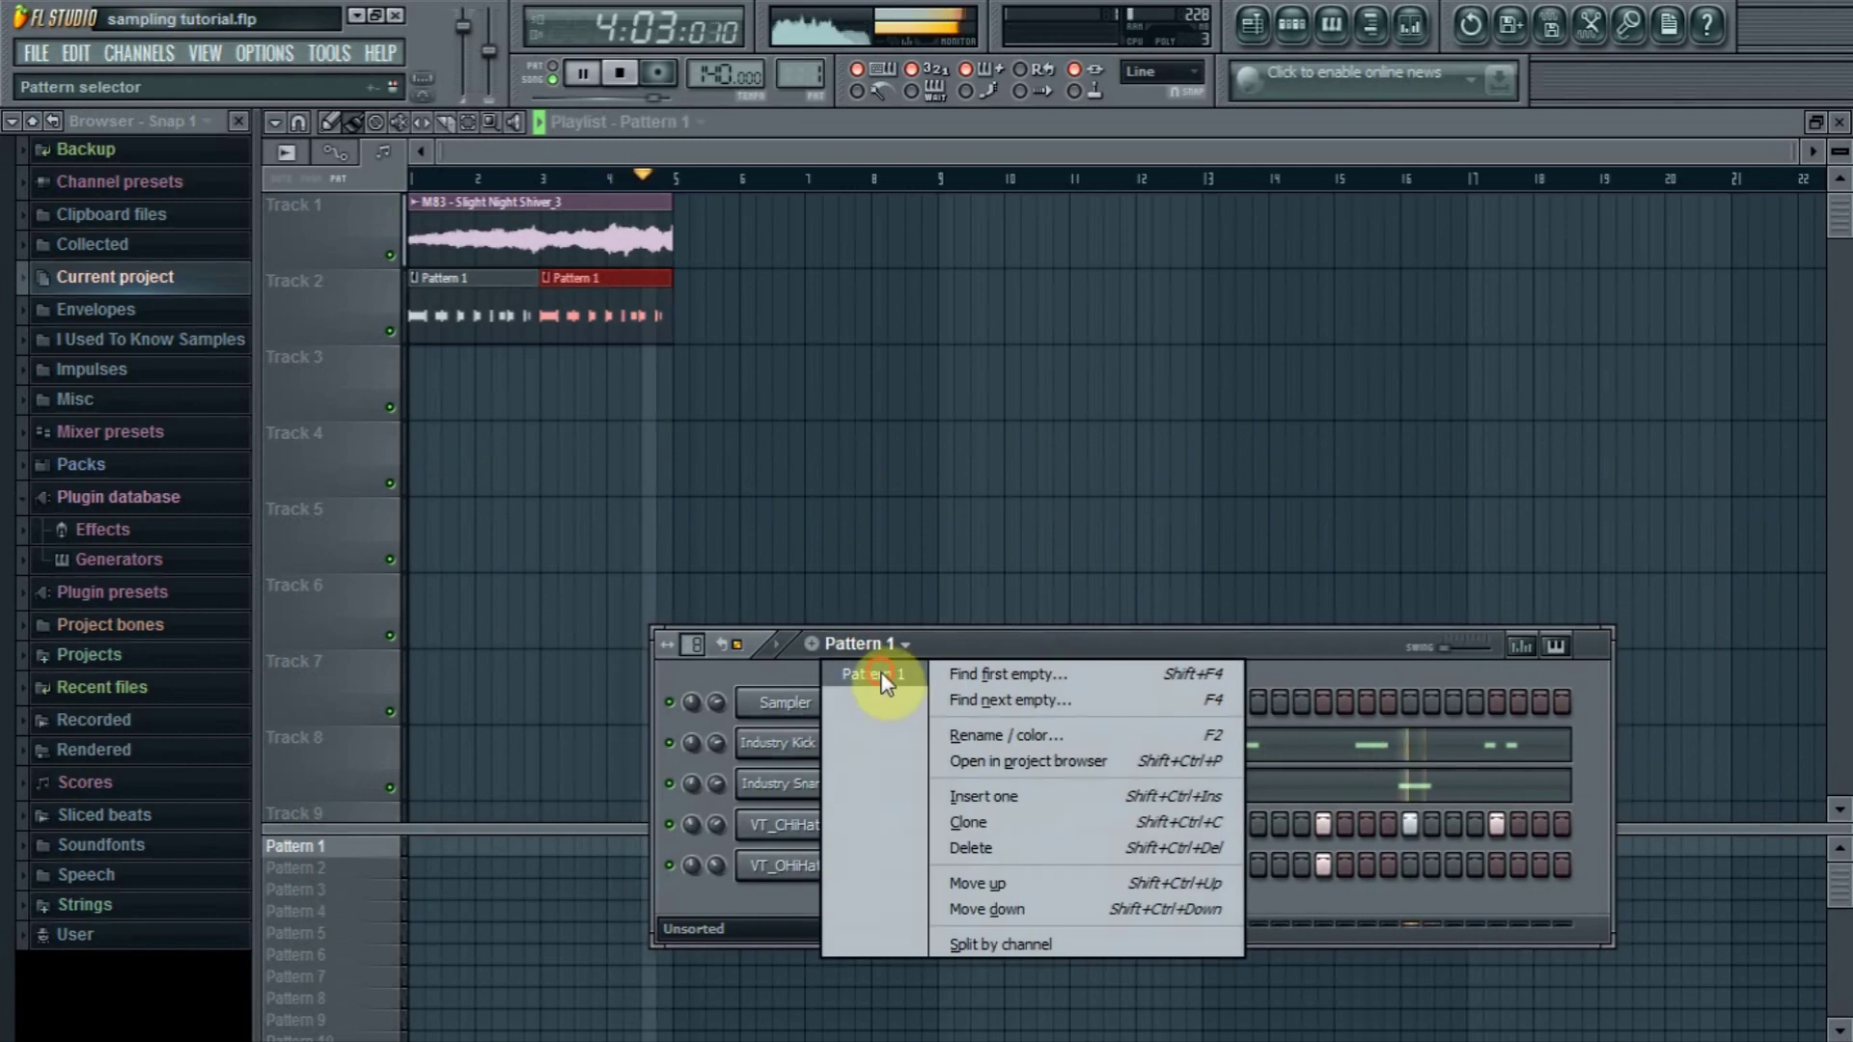
click(880, 670)
click(873, 650)
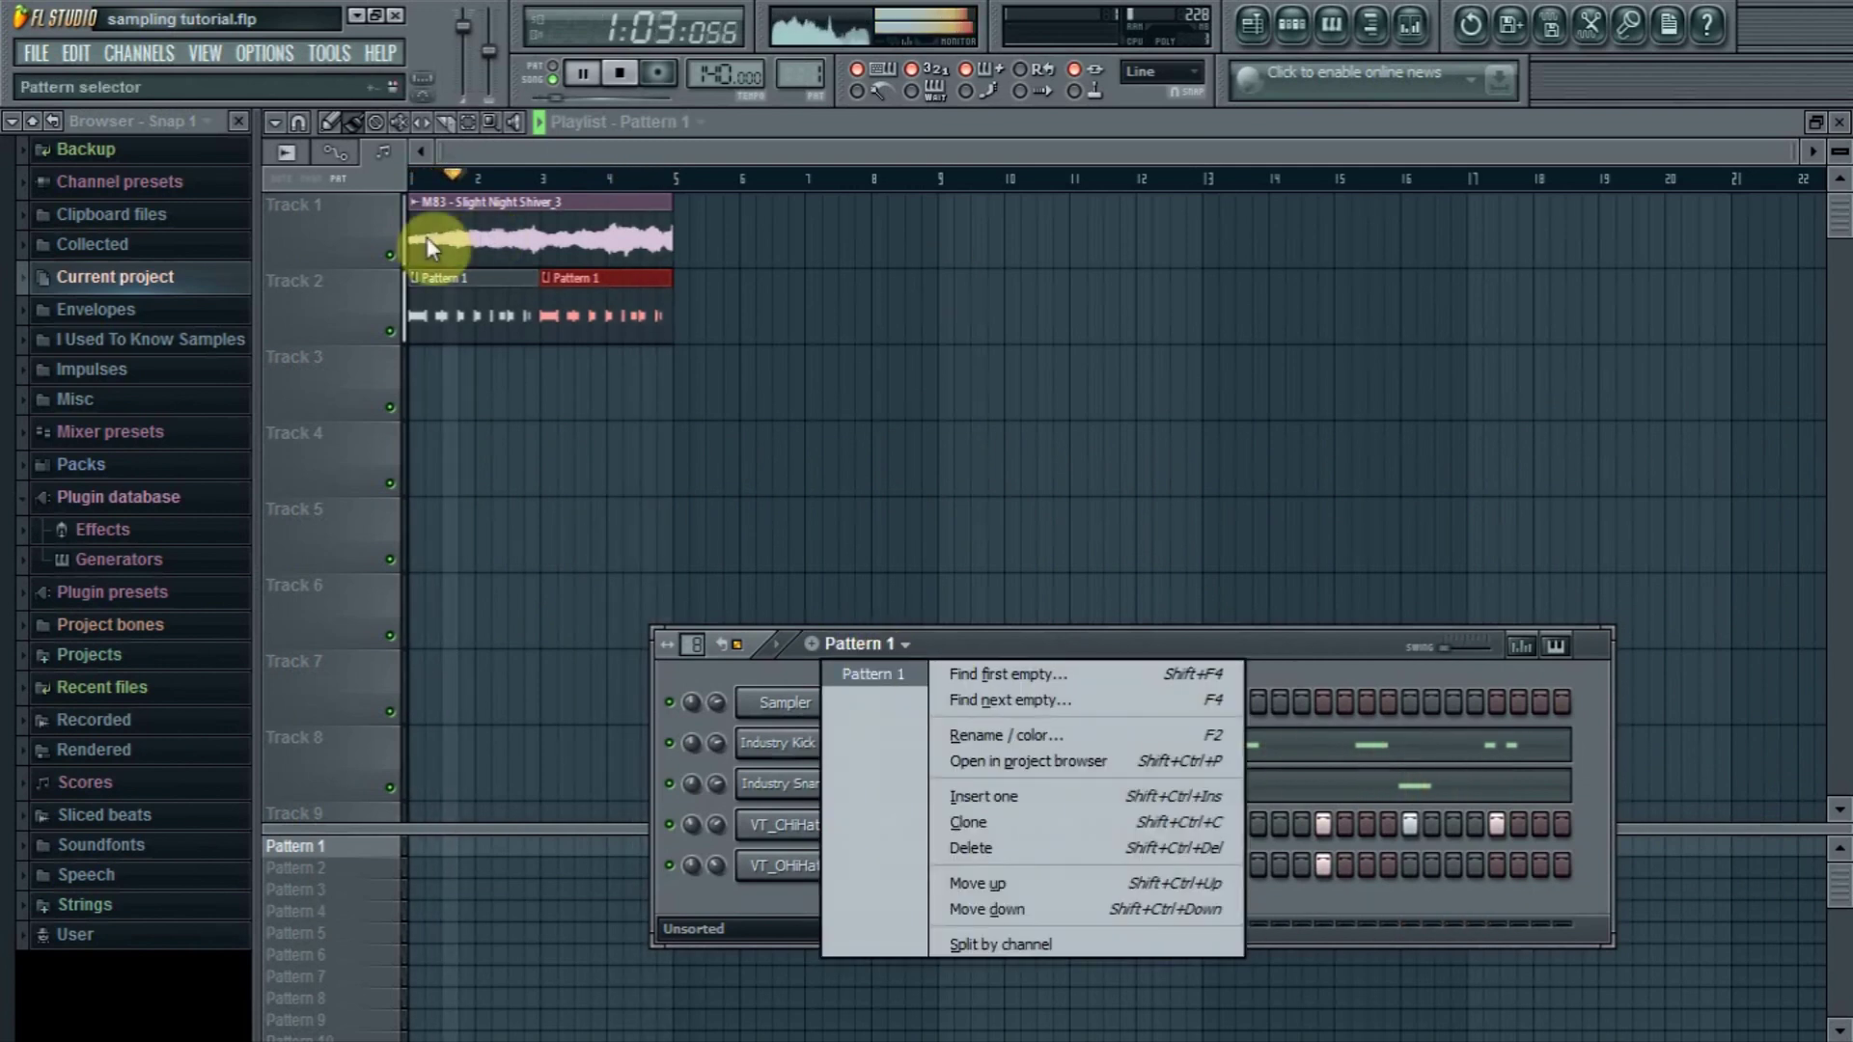
key(F6)
key(space)
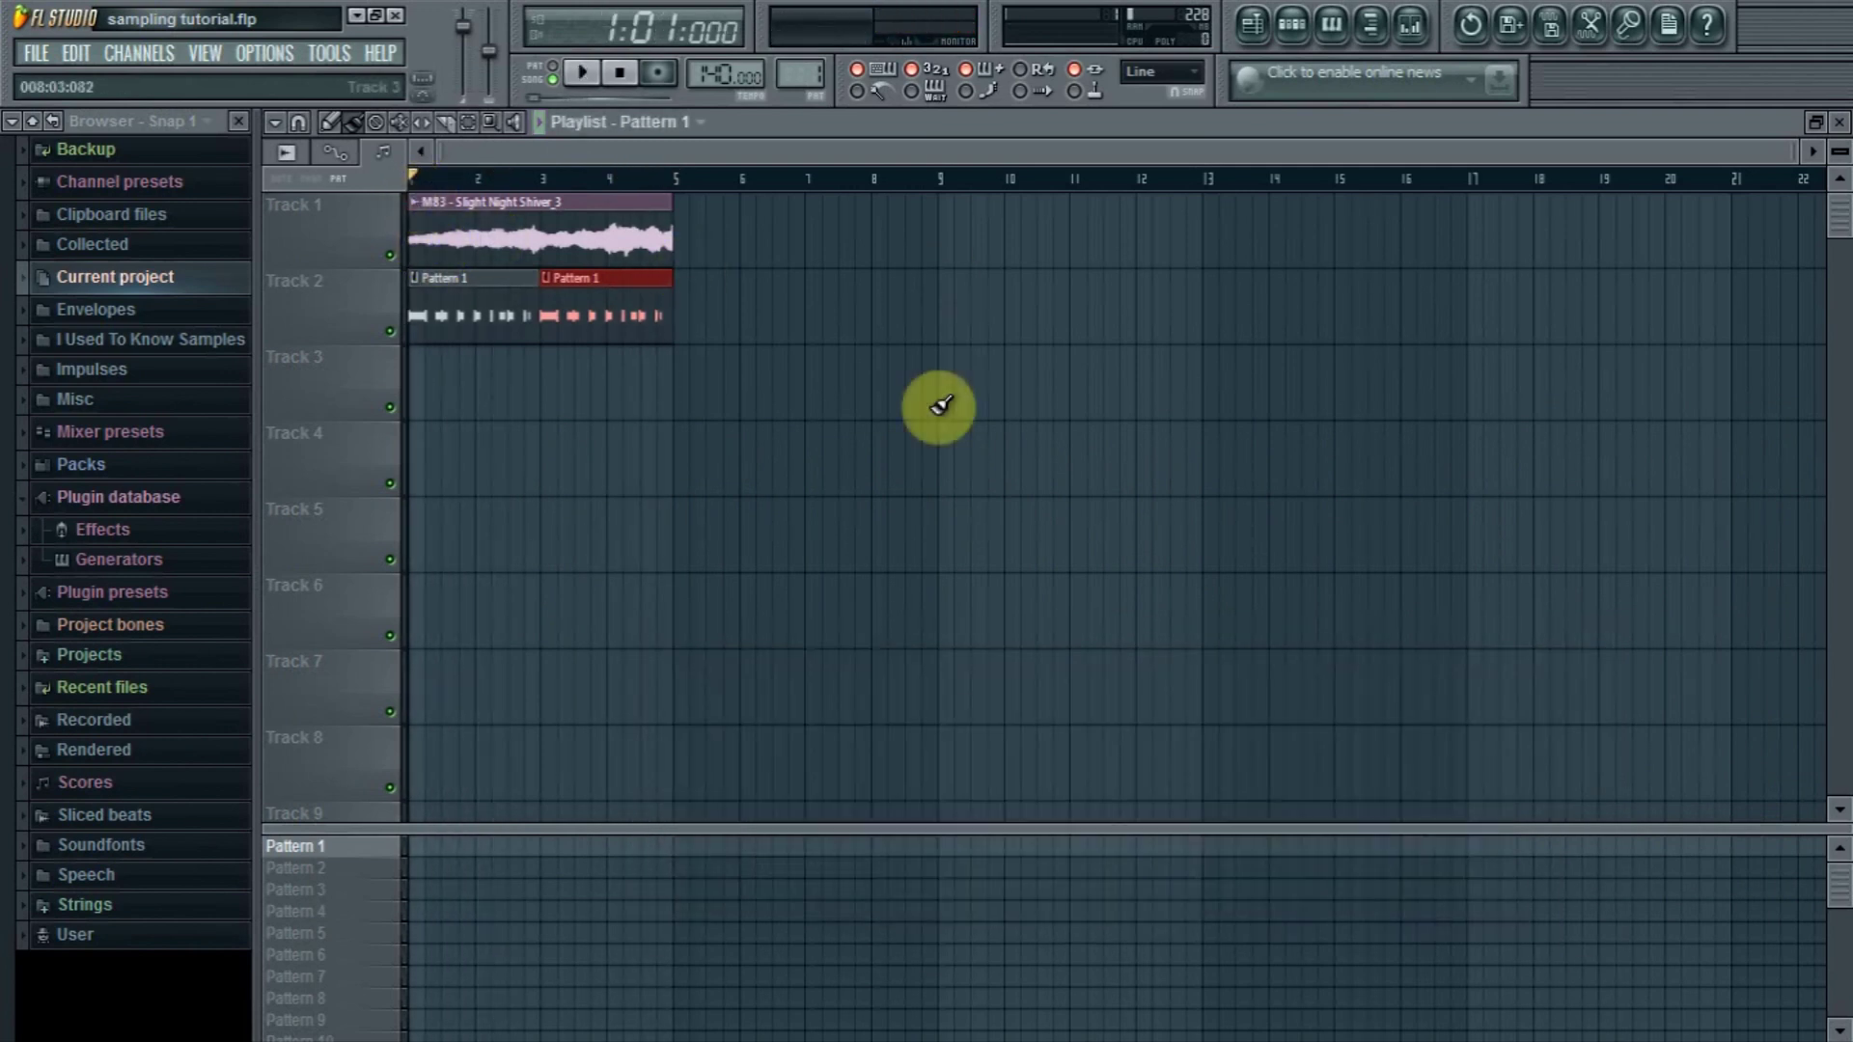
Show the channel rack with Pattern 1 selected in the pattern selector
click(1293, 44)
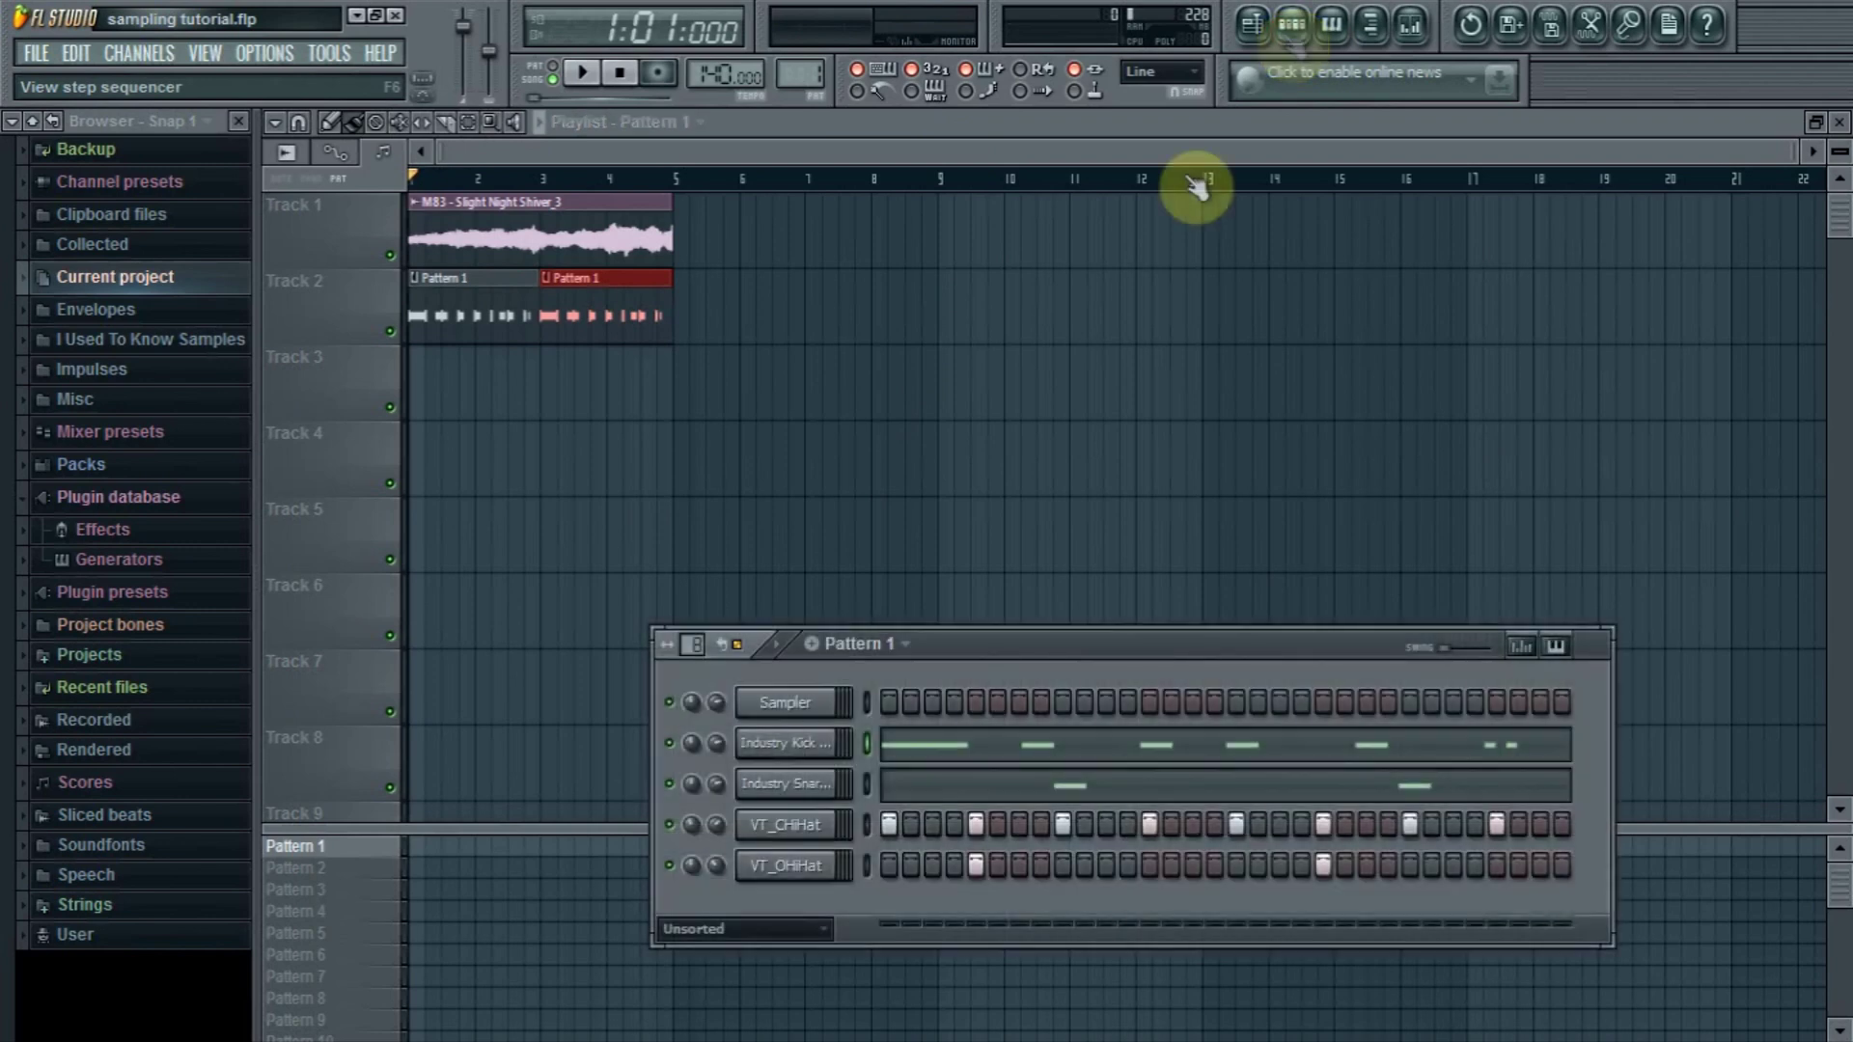
click(872, 642)
click(892, 674)
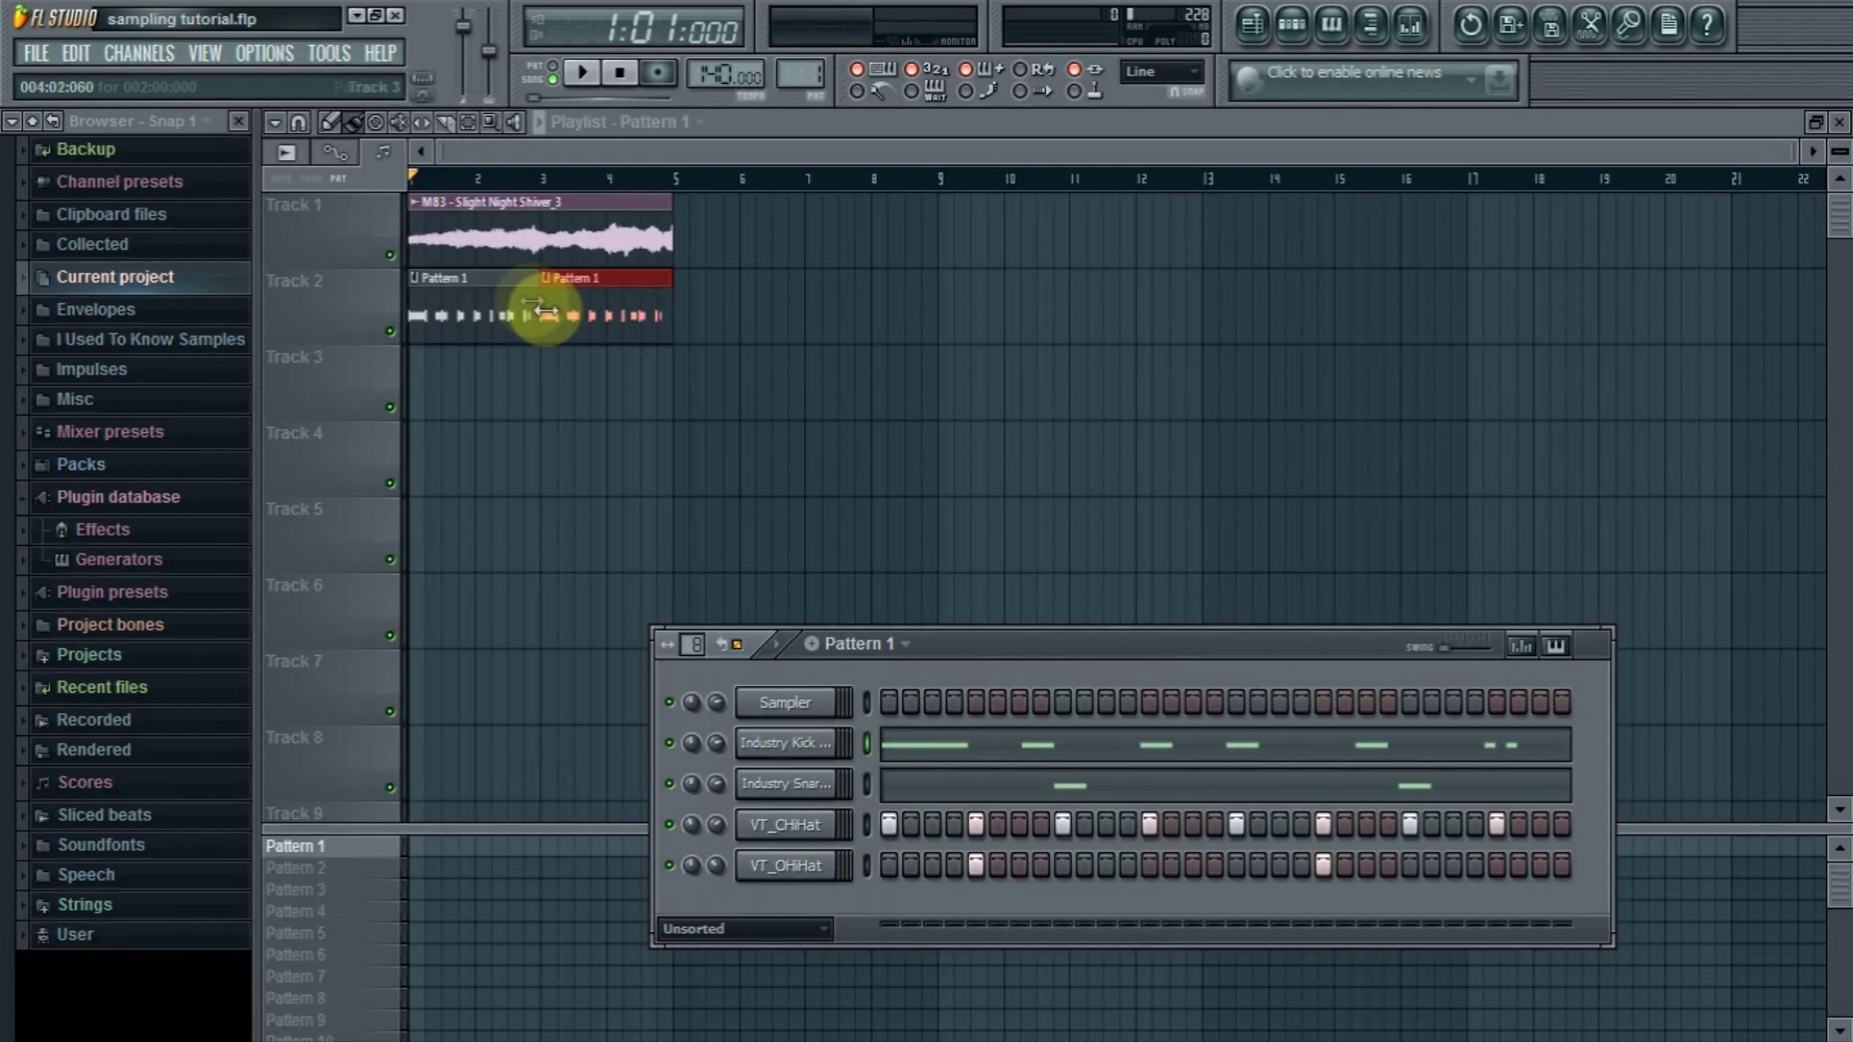
Open Channel settings for the M83 - Slight Night Shiver_3.wav clip
click(413, 203)
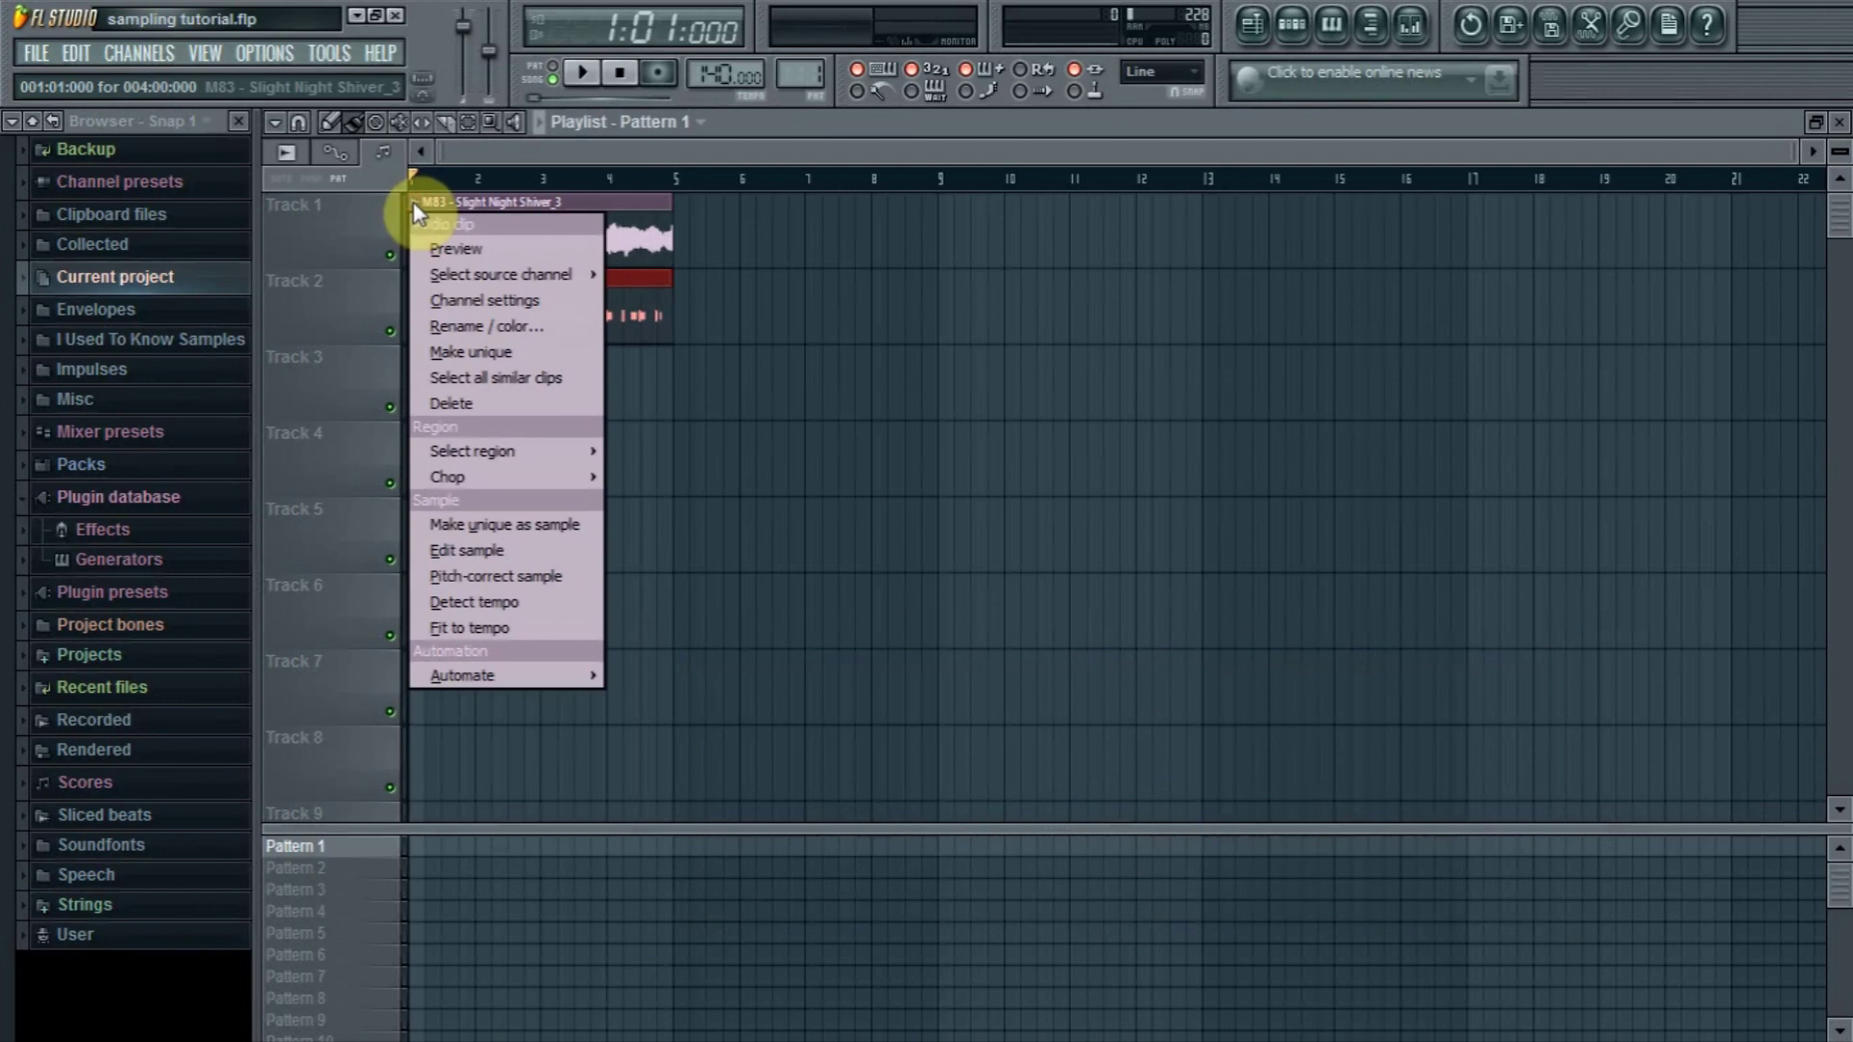
click(465, 299)
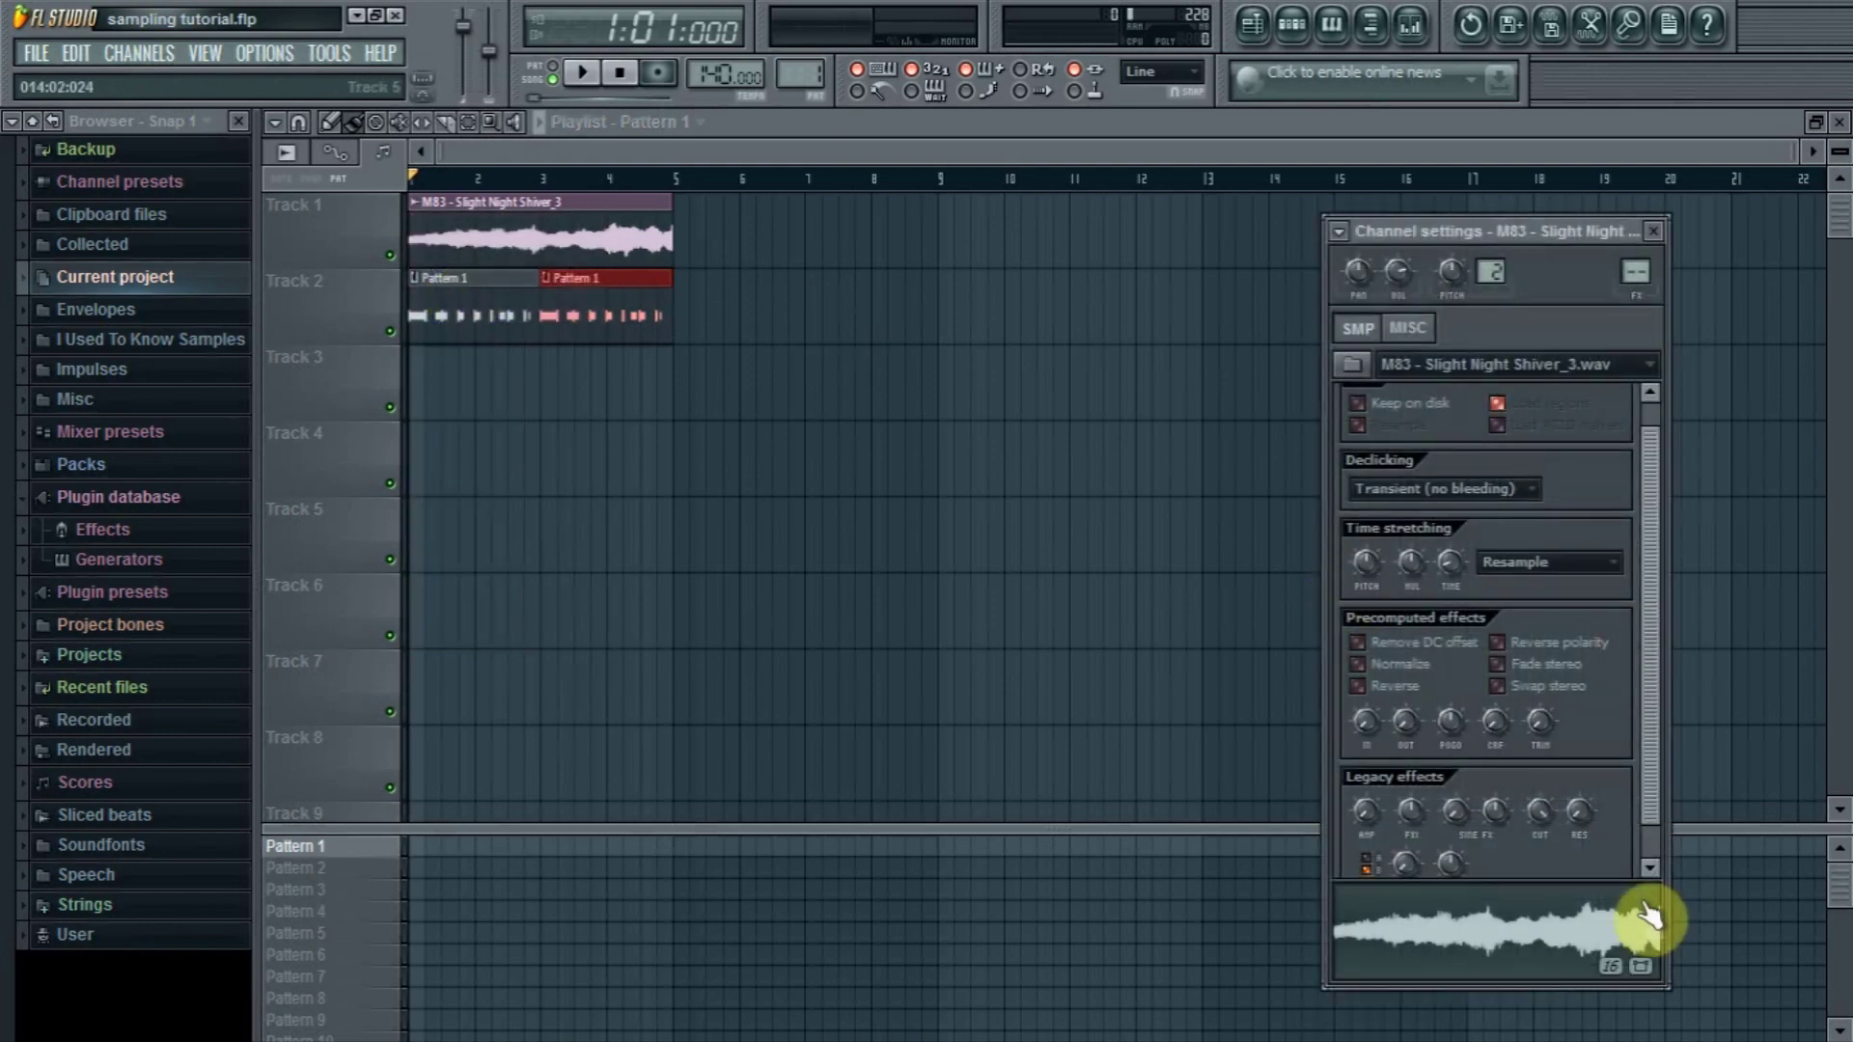
scroll(1657, 752, down, 2)
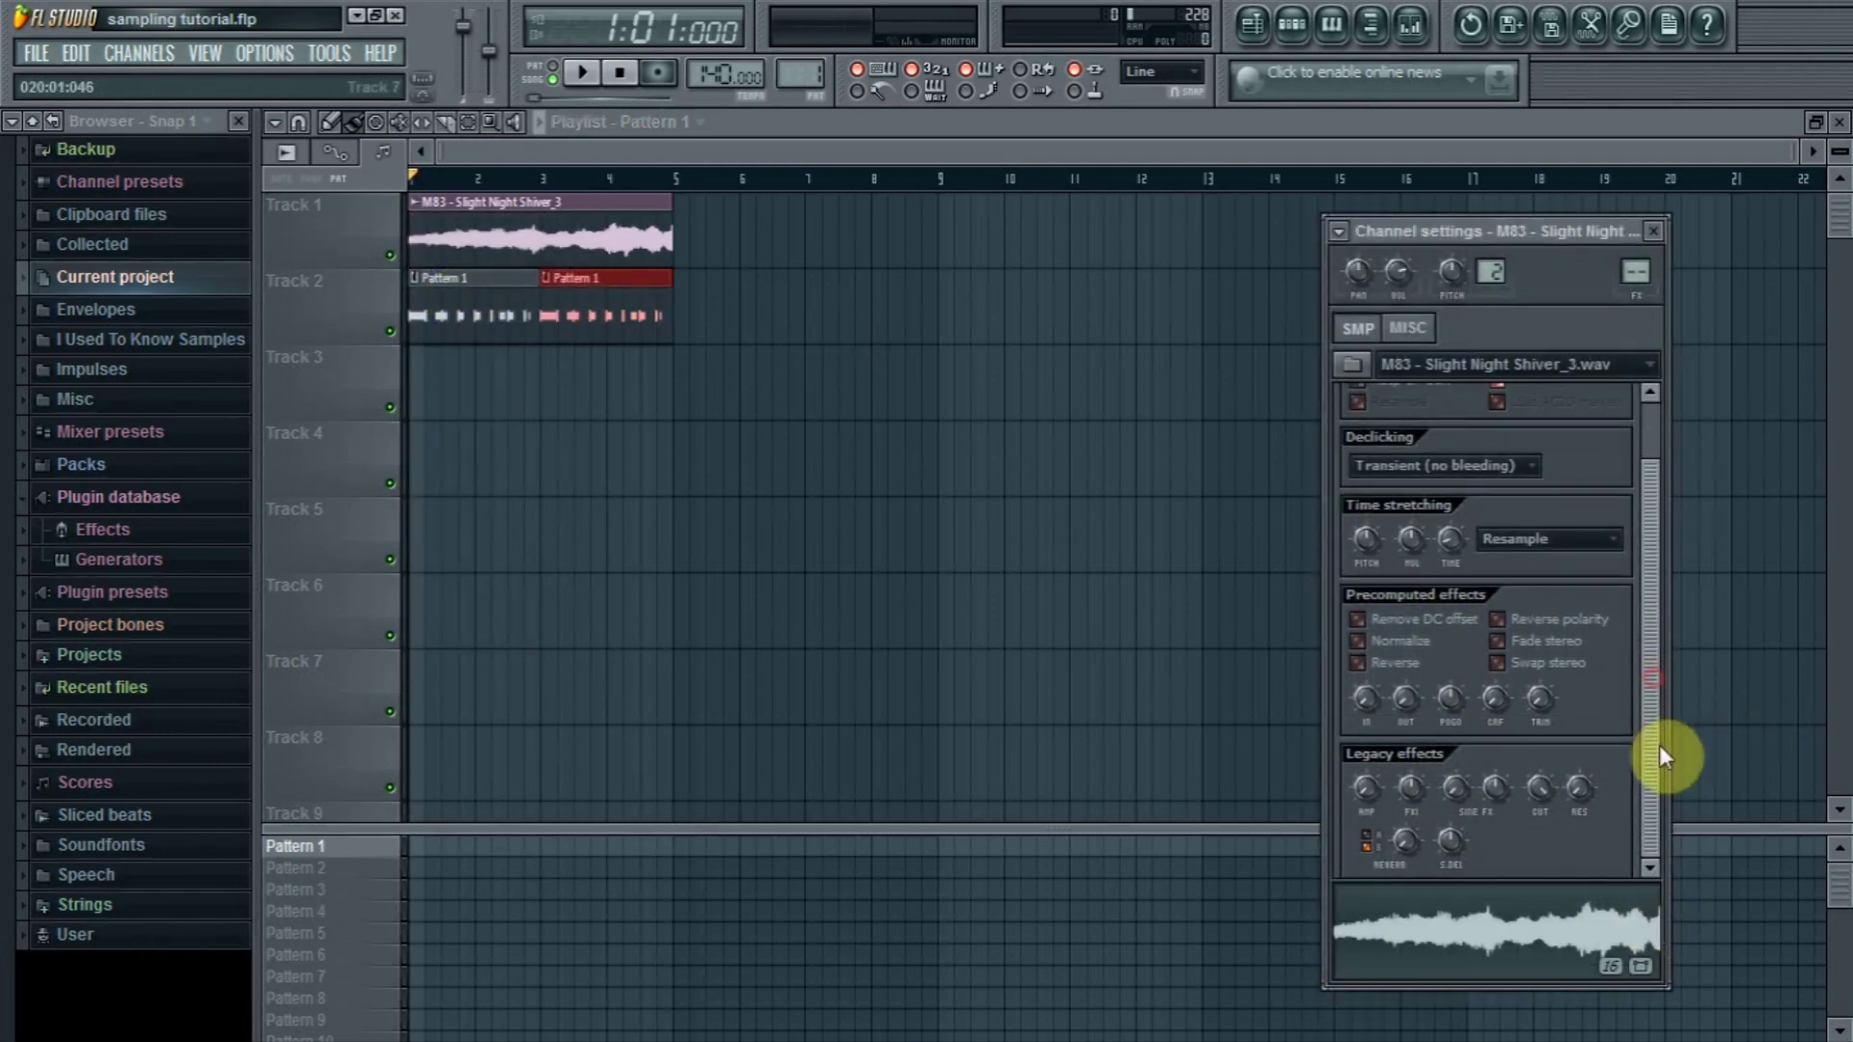
scroll(1654, 629, up, 3)
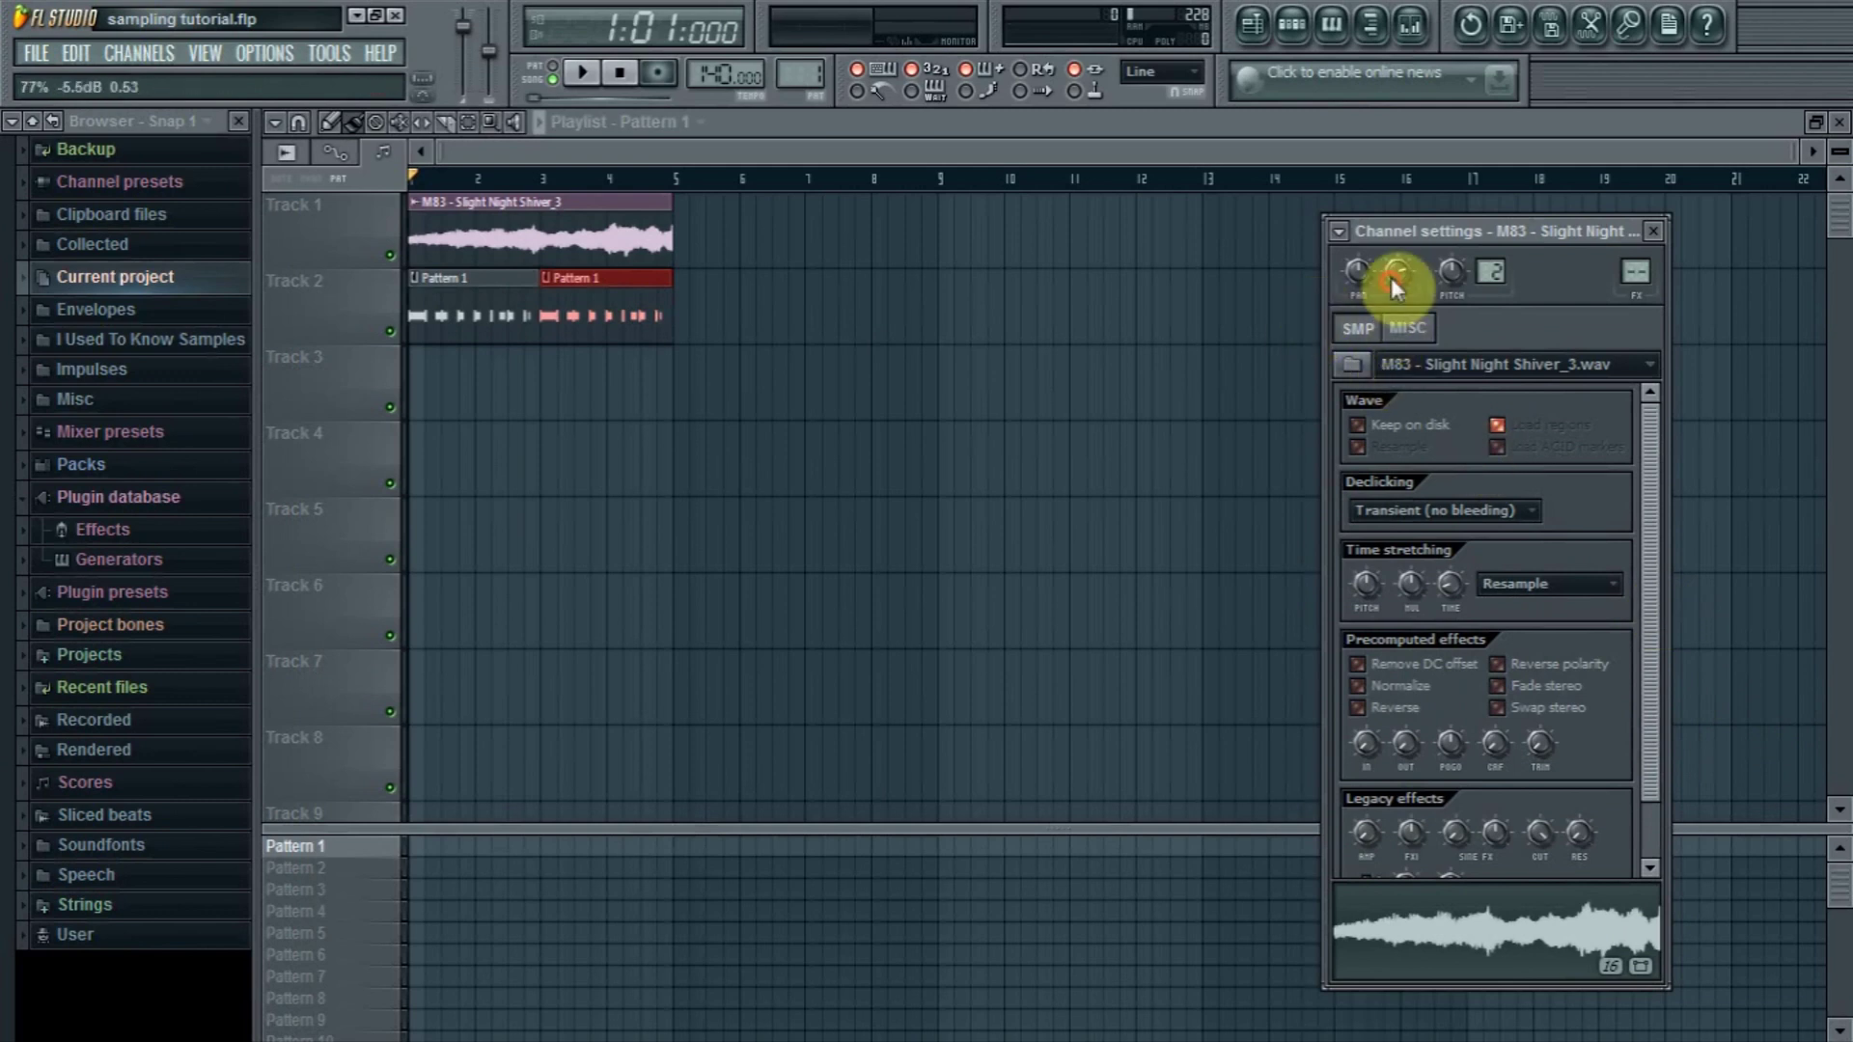
Play the song and lower the M83 sample's volume to 30% (-19.4 dB)
click(1293, 24)
click(1293, 24)
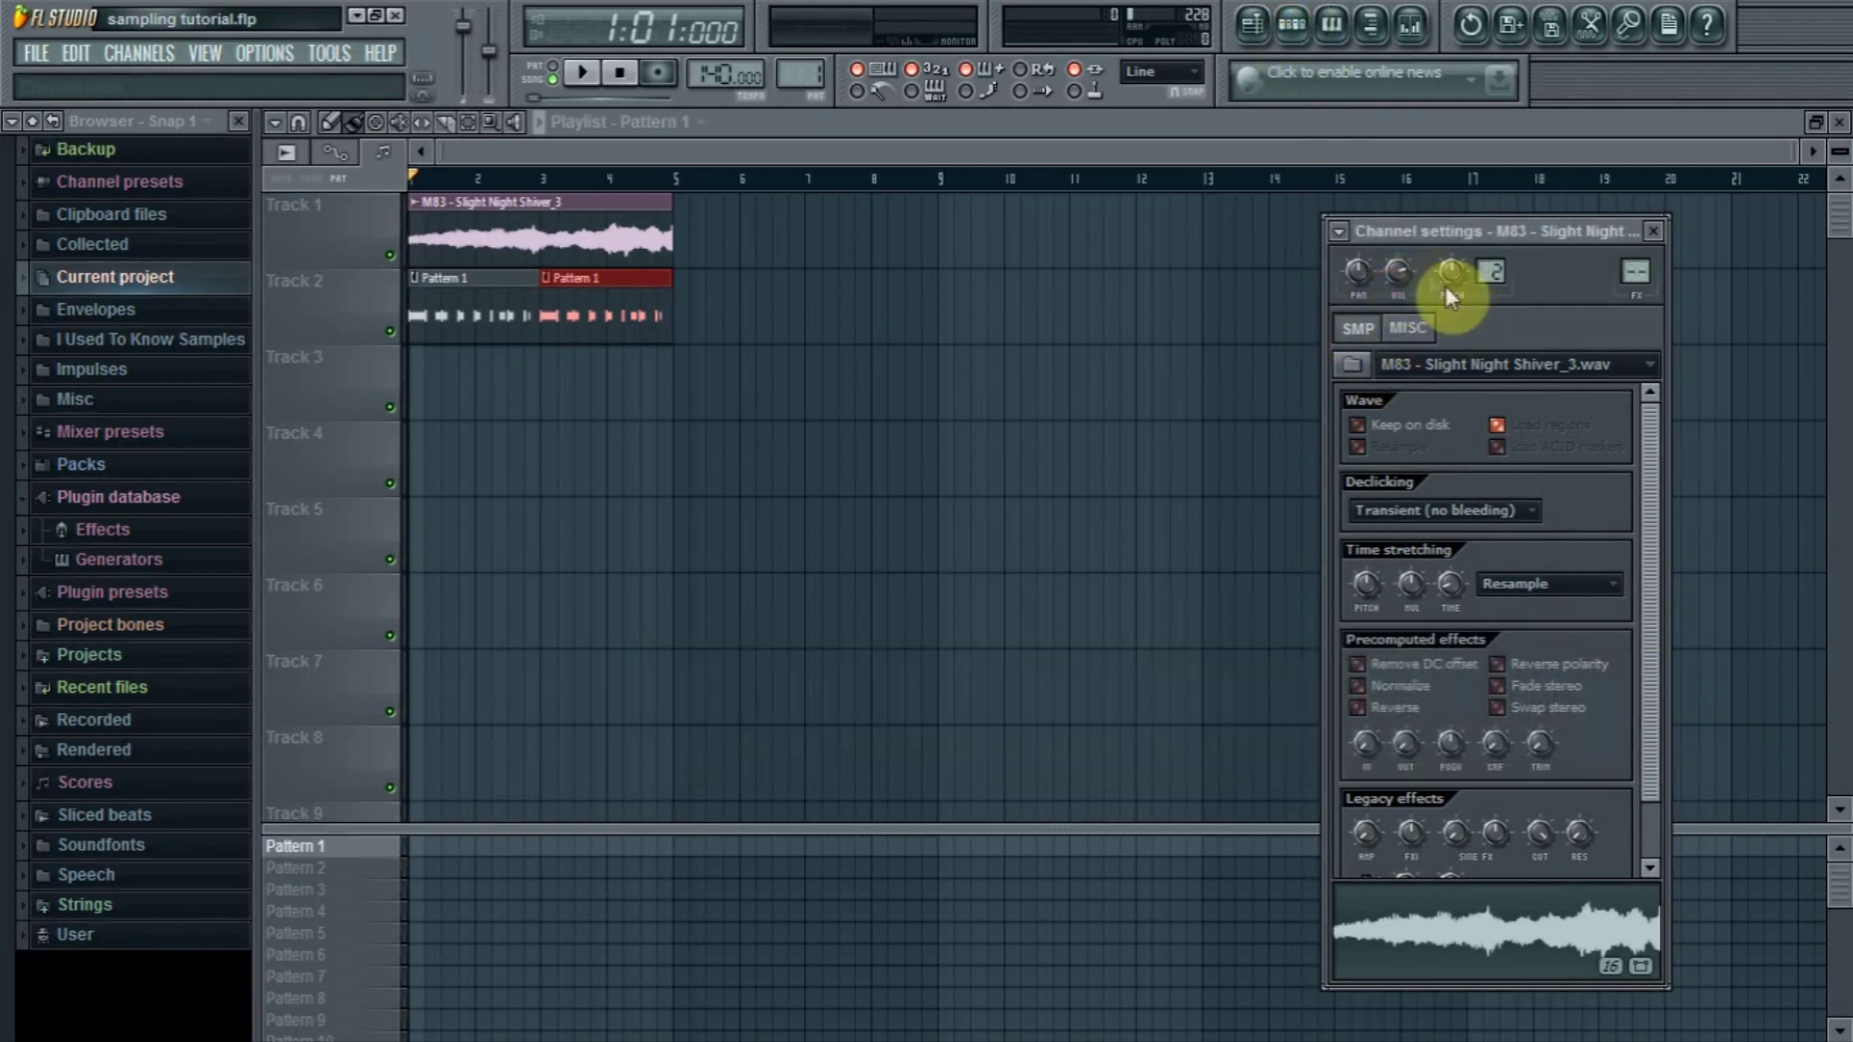
key(space)
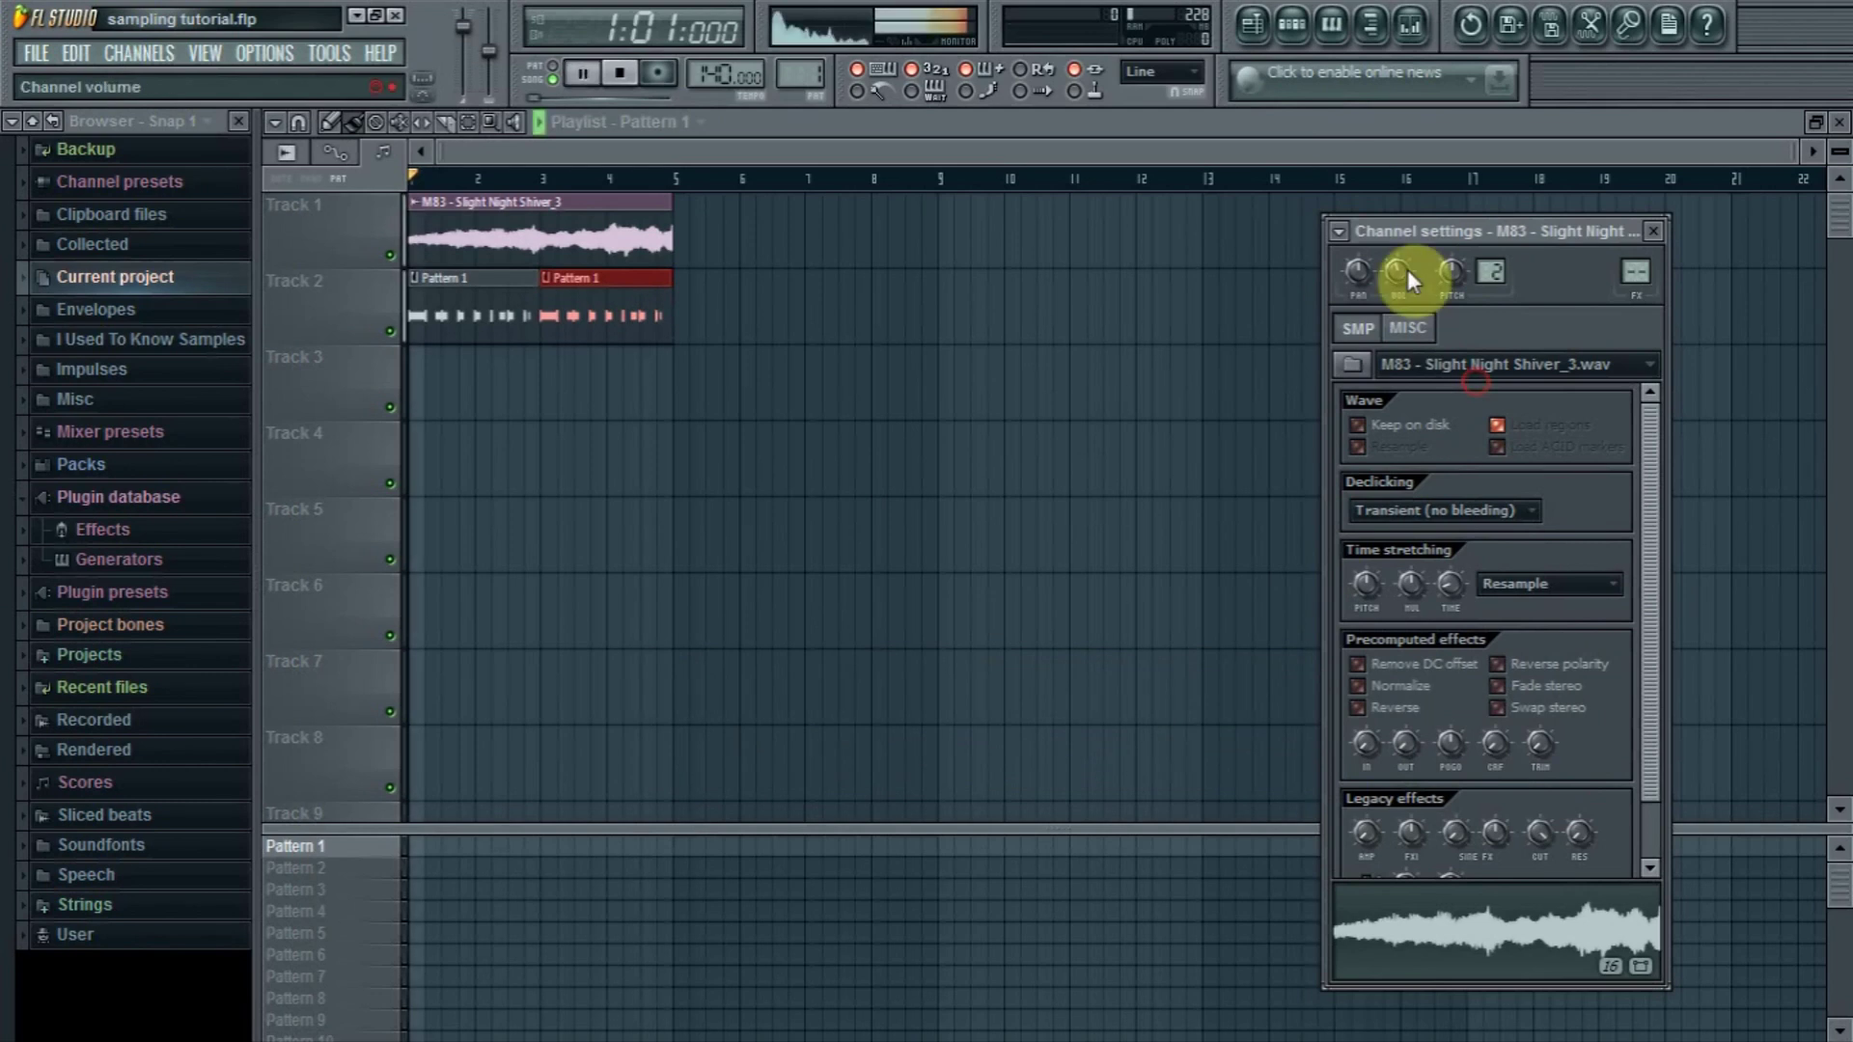
drag(1407, 269, 1407, 270)
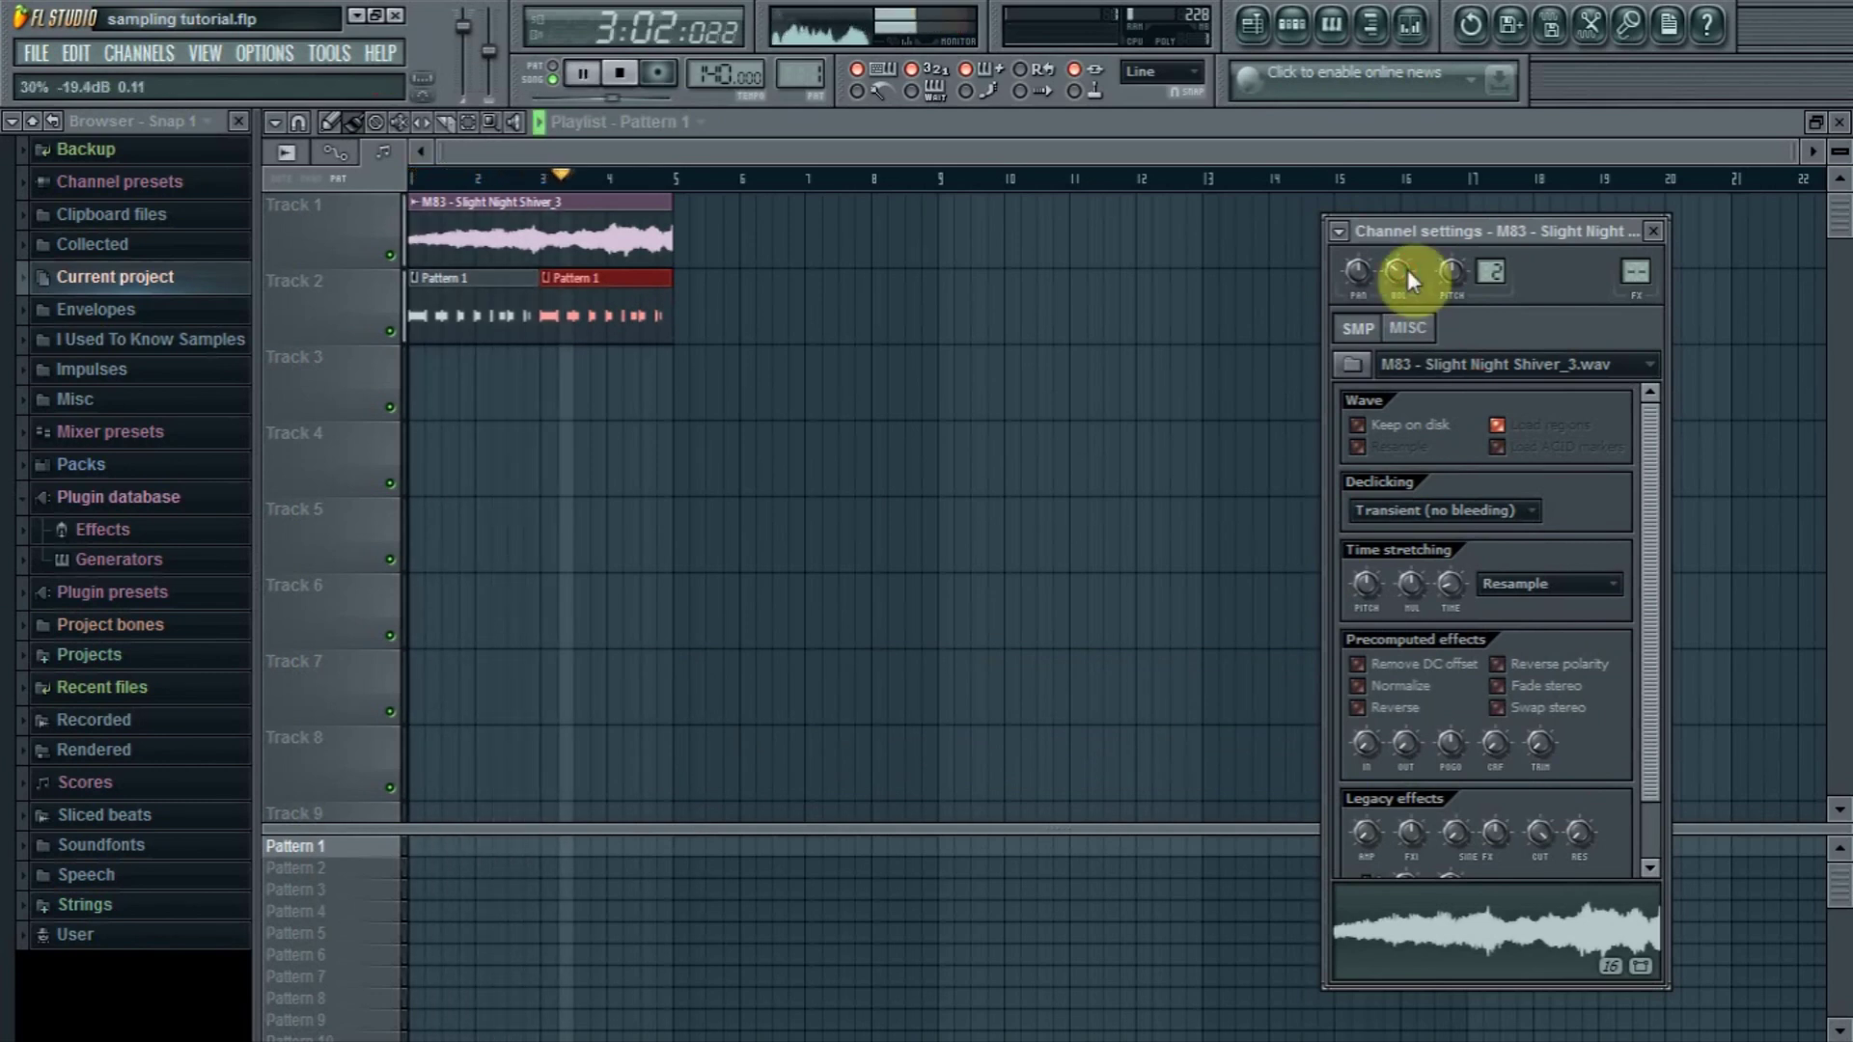
click(1292, 36)
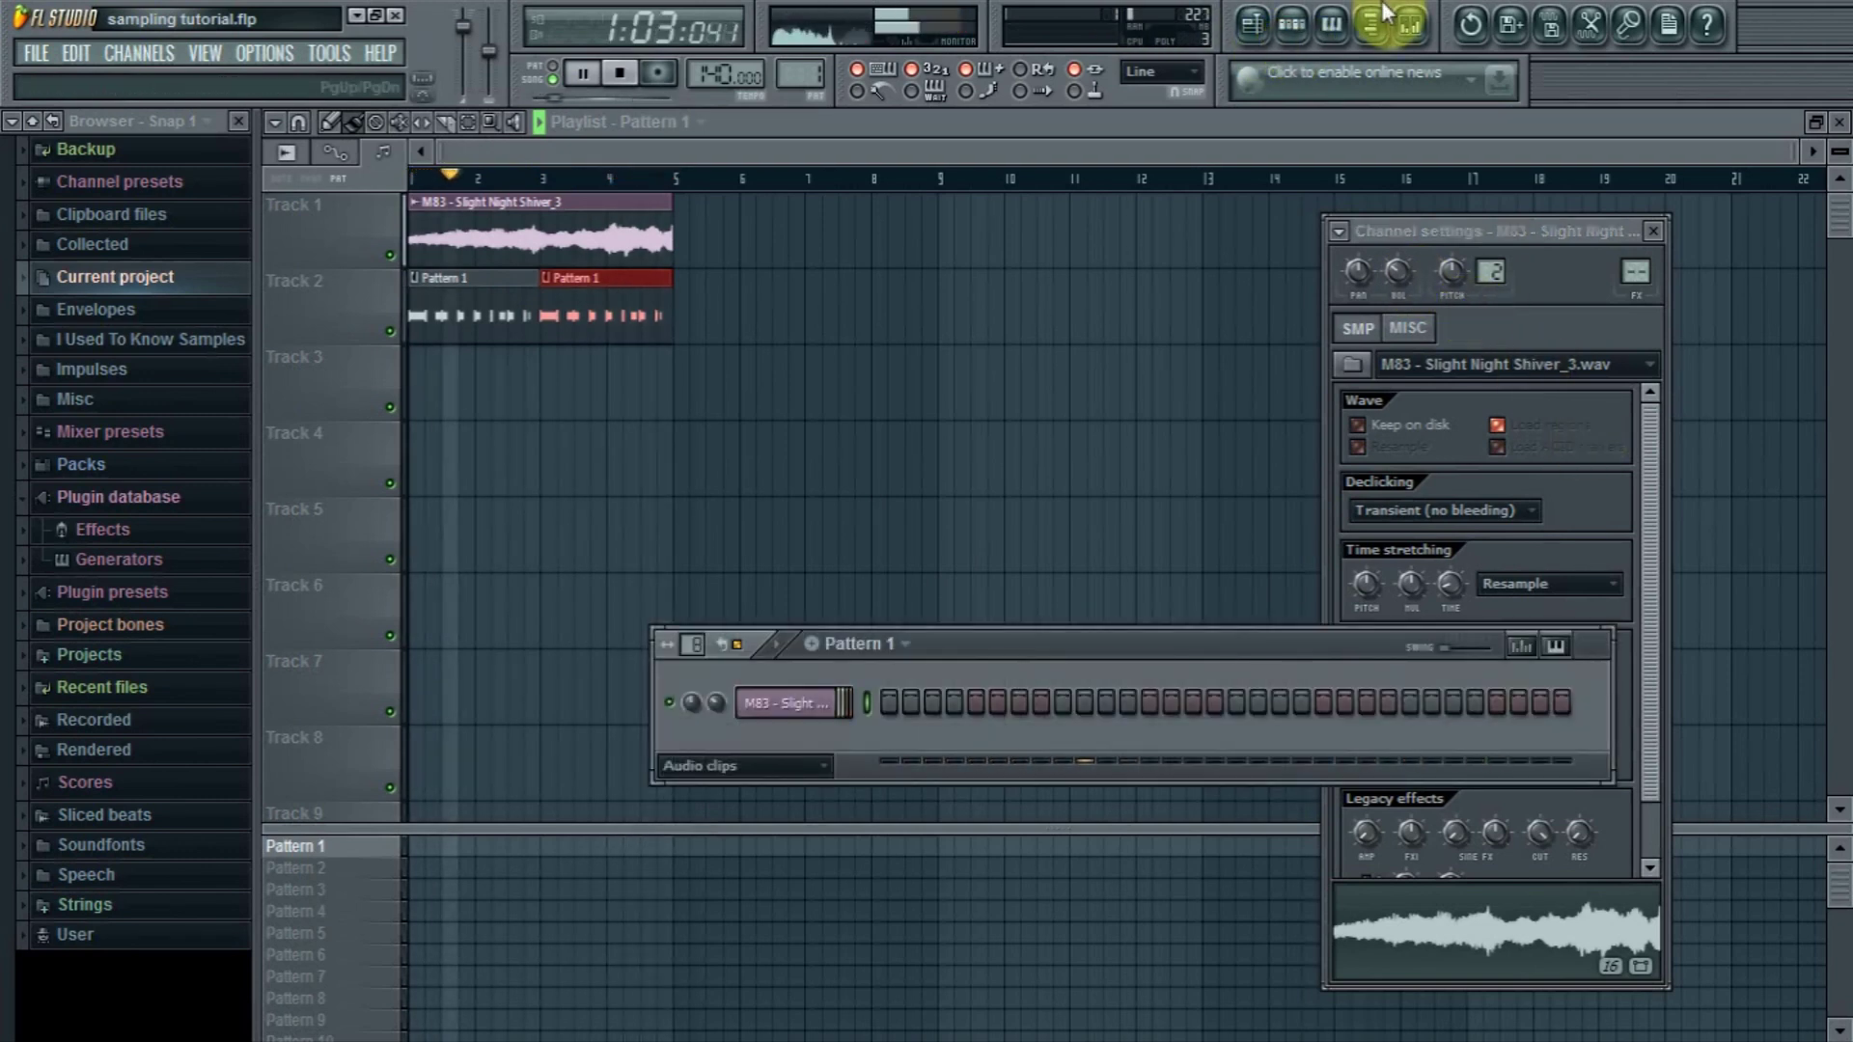
Open the mixer and show Pattern 1's drum channels in the channel rack
click(1412, 27)
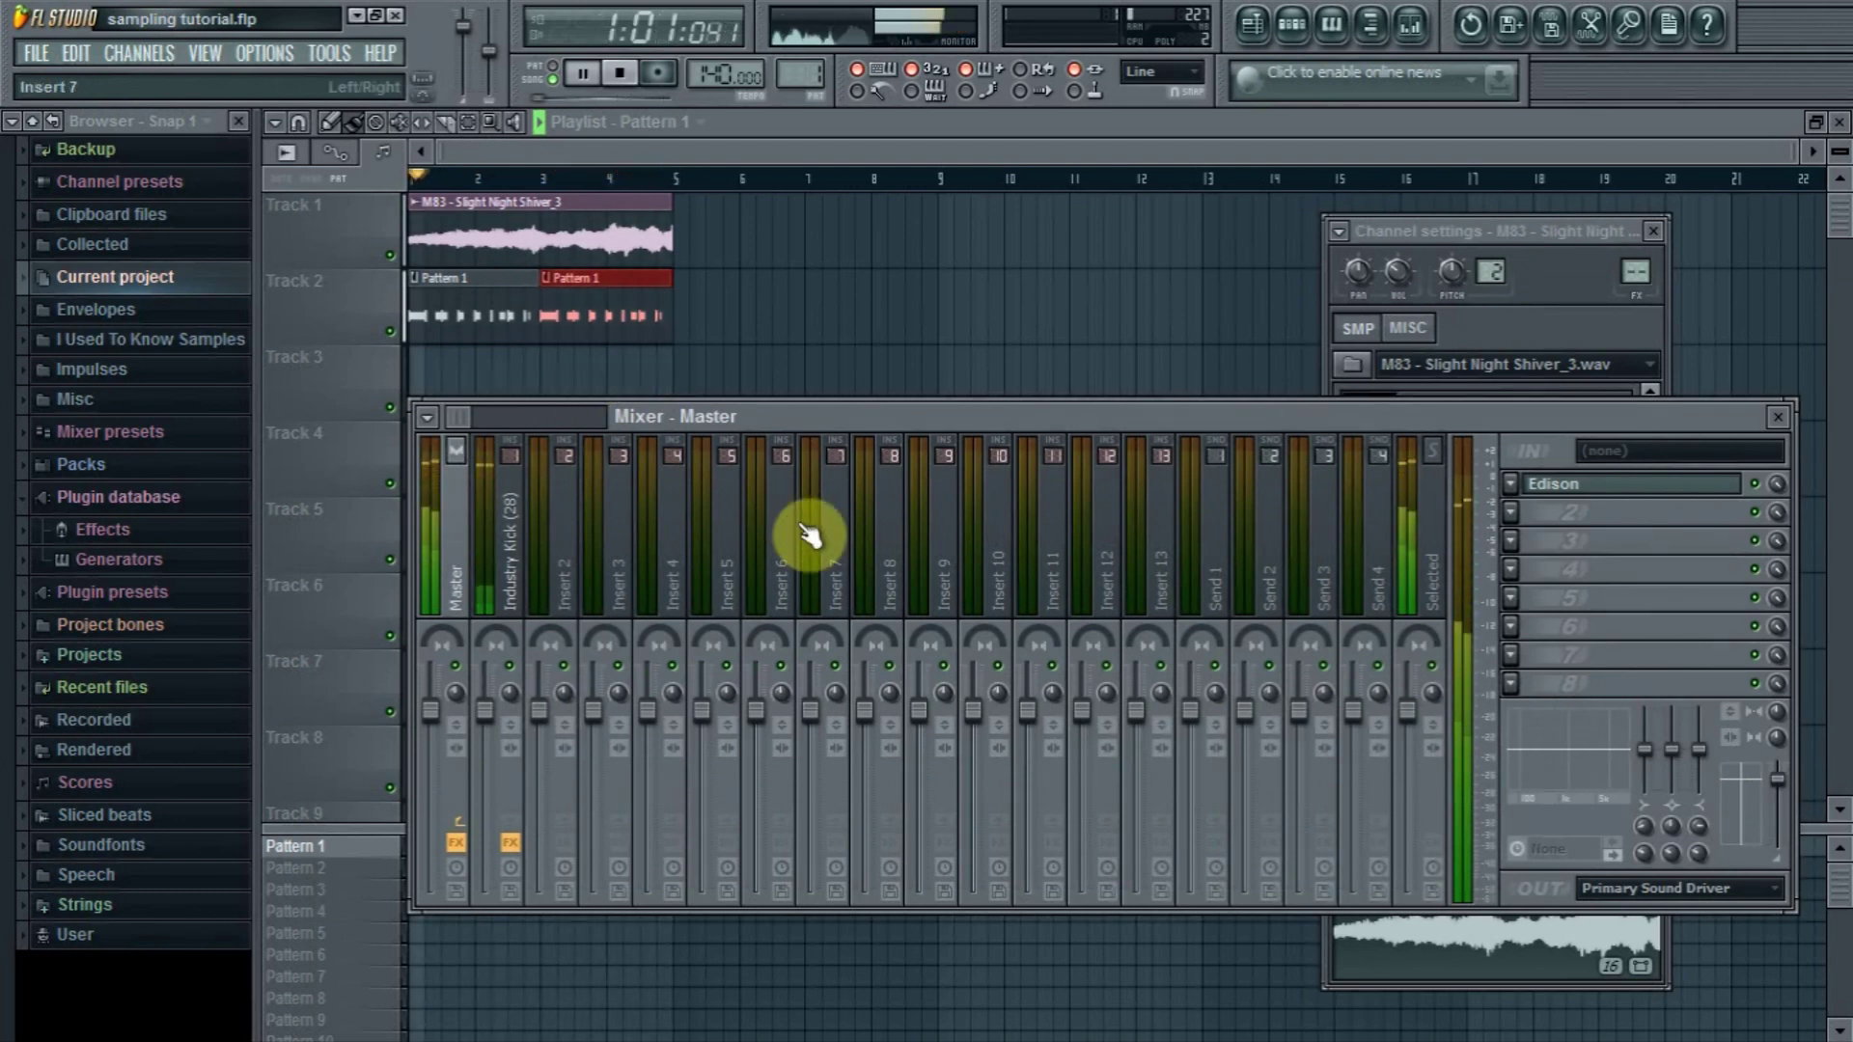
click(1298, 43)
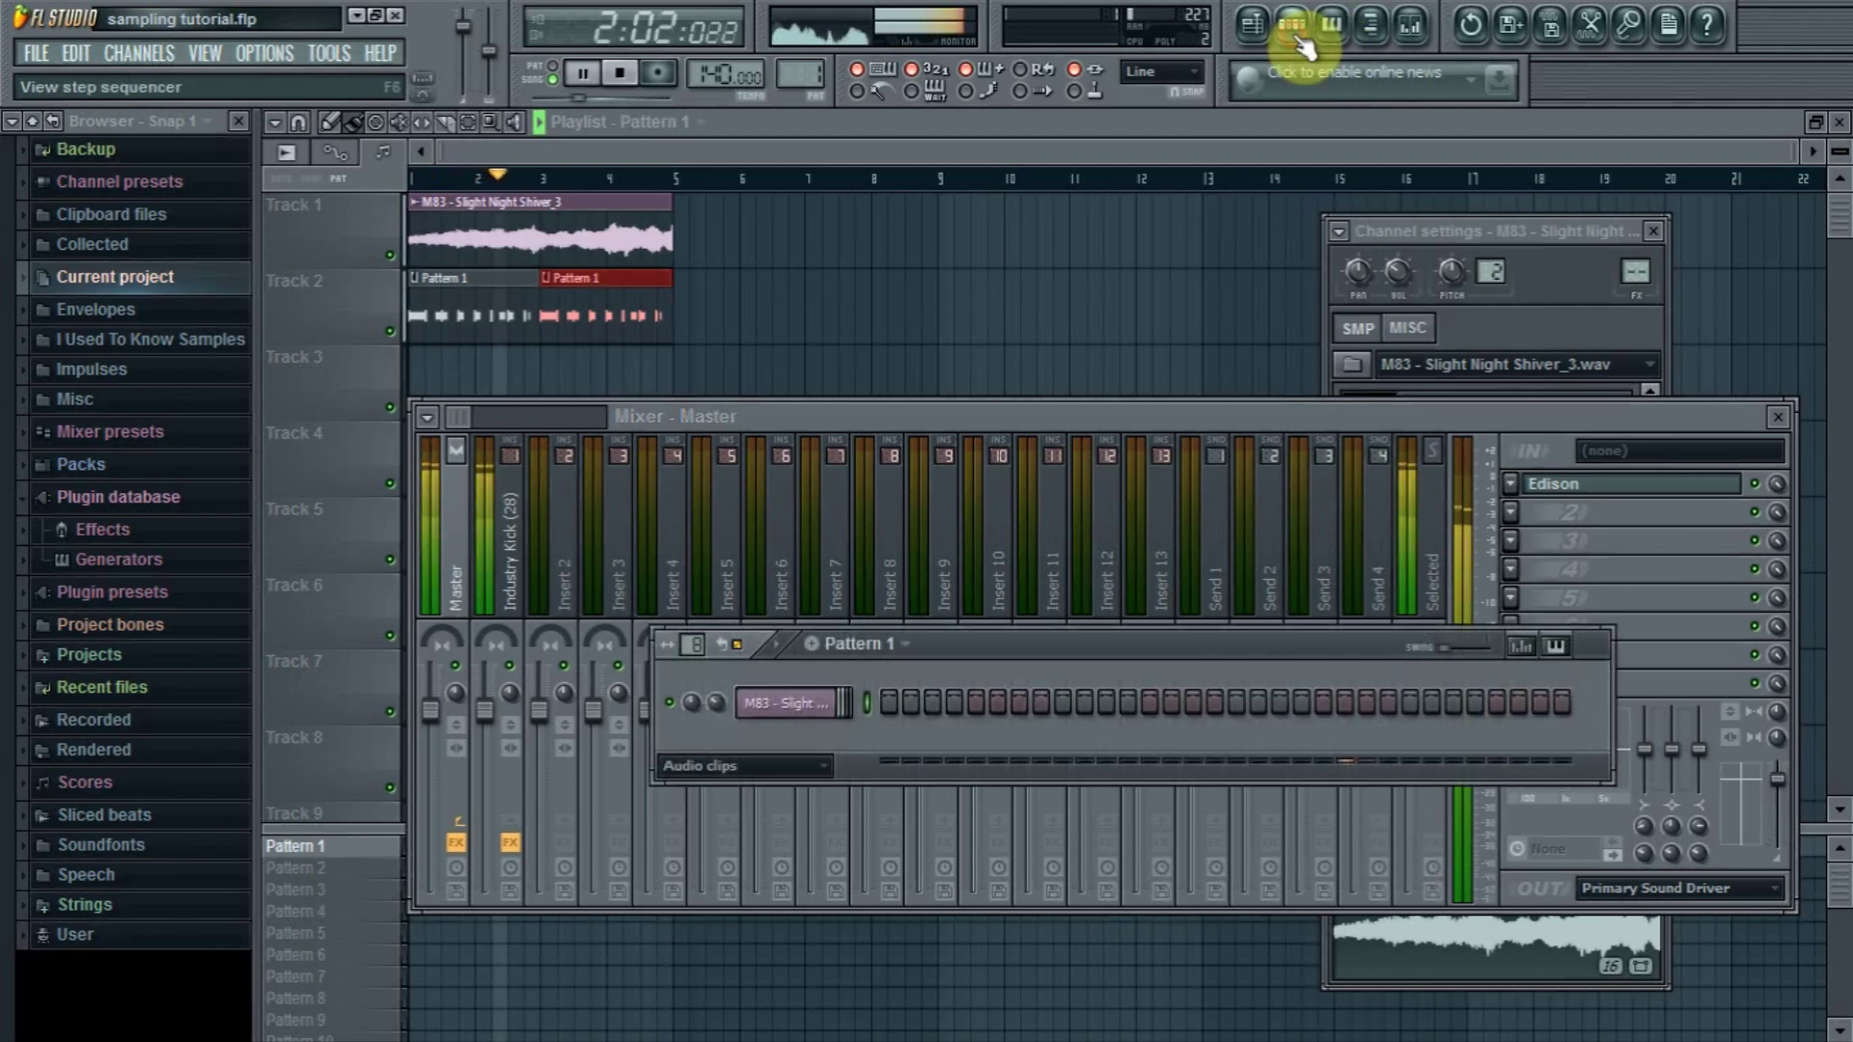
click(866, 652)
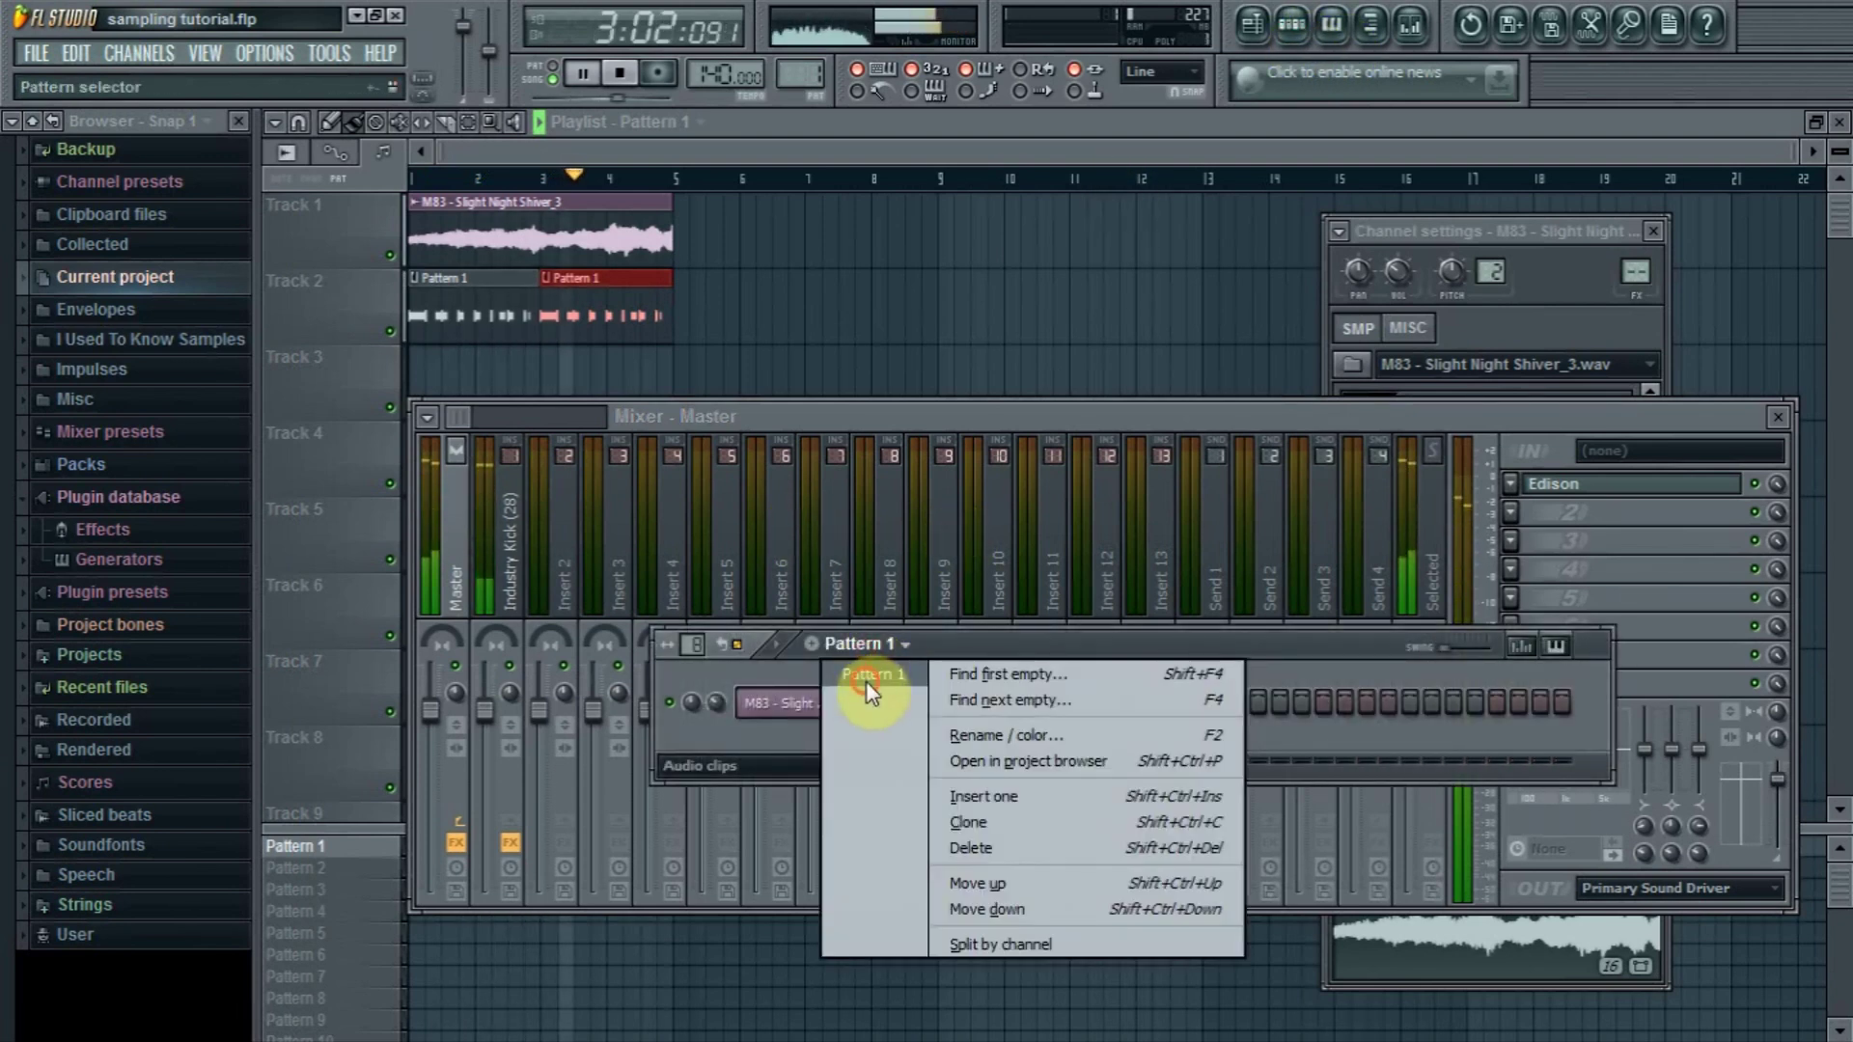
click(866, 676)
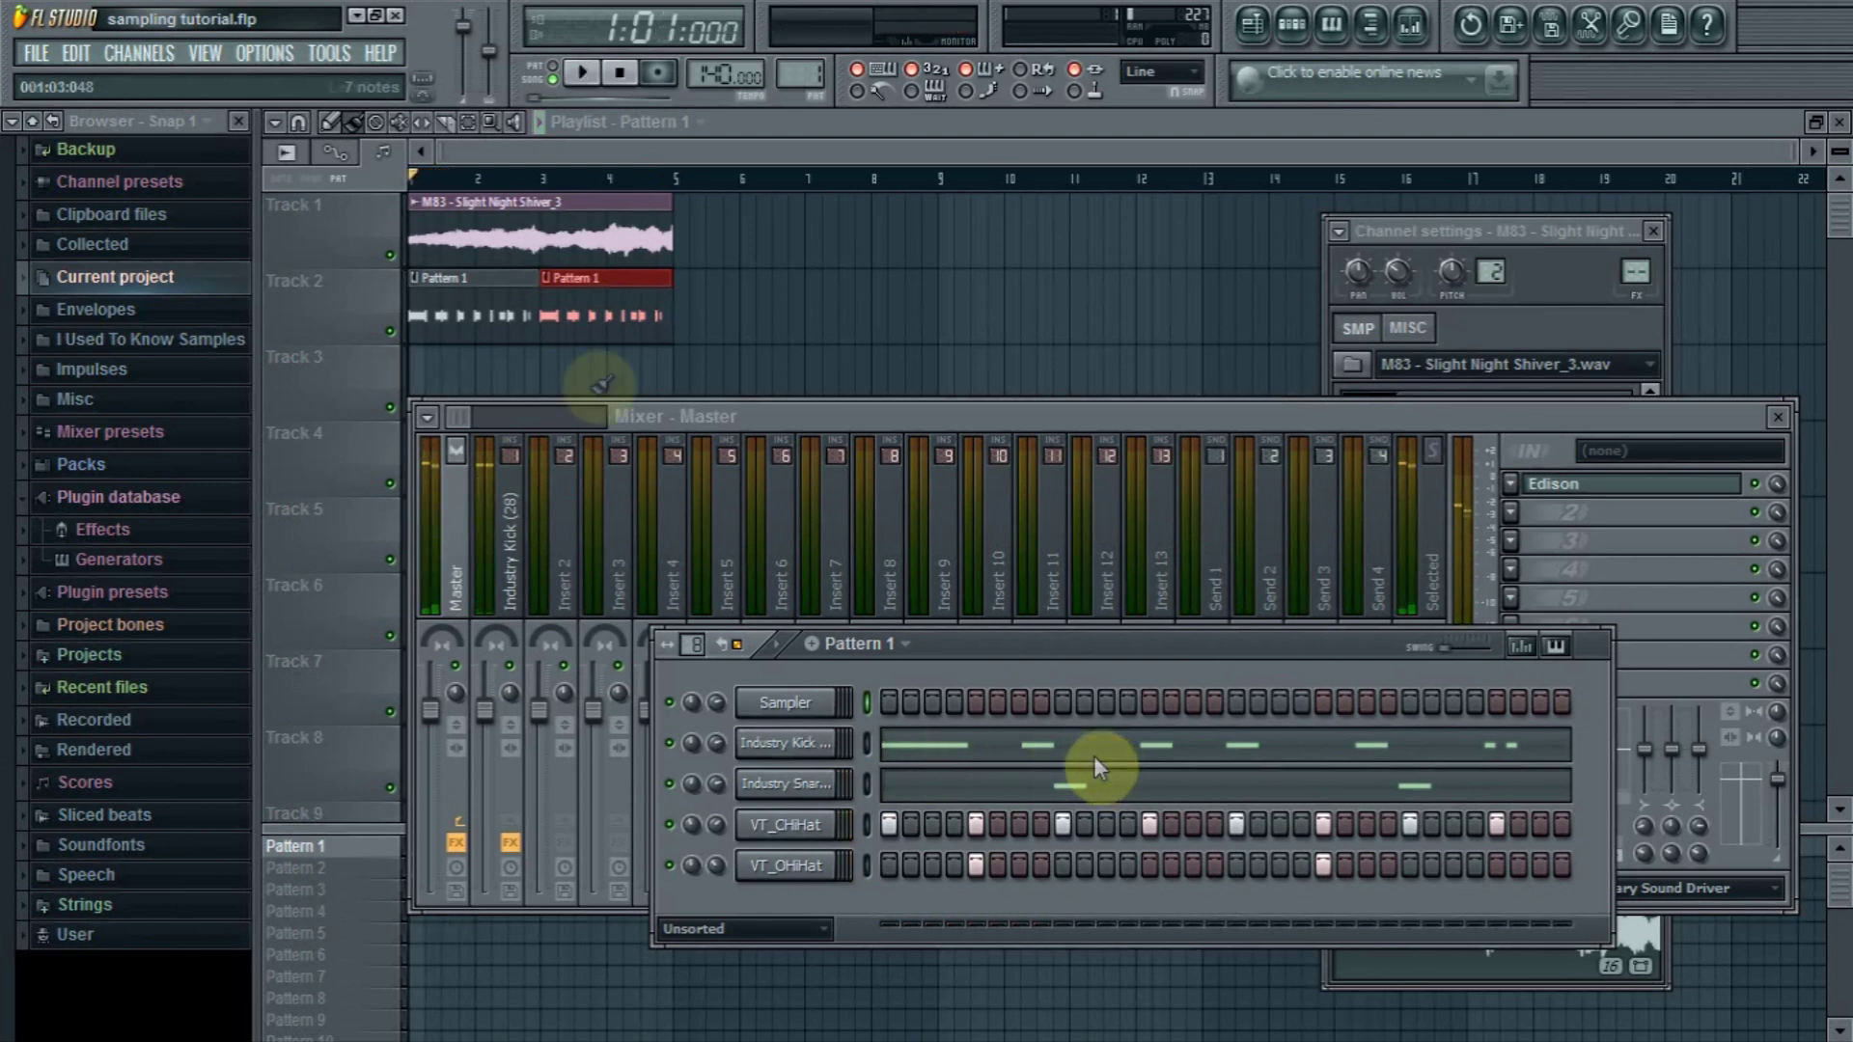
Stop playback and open Edison from the Master insert's effect slot
click(619, 72)
click(1296, 26)
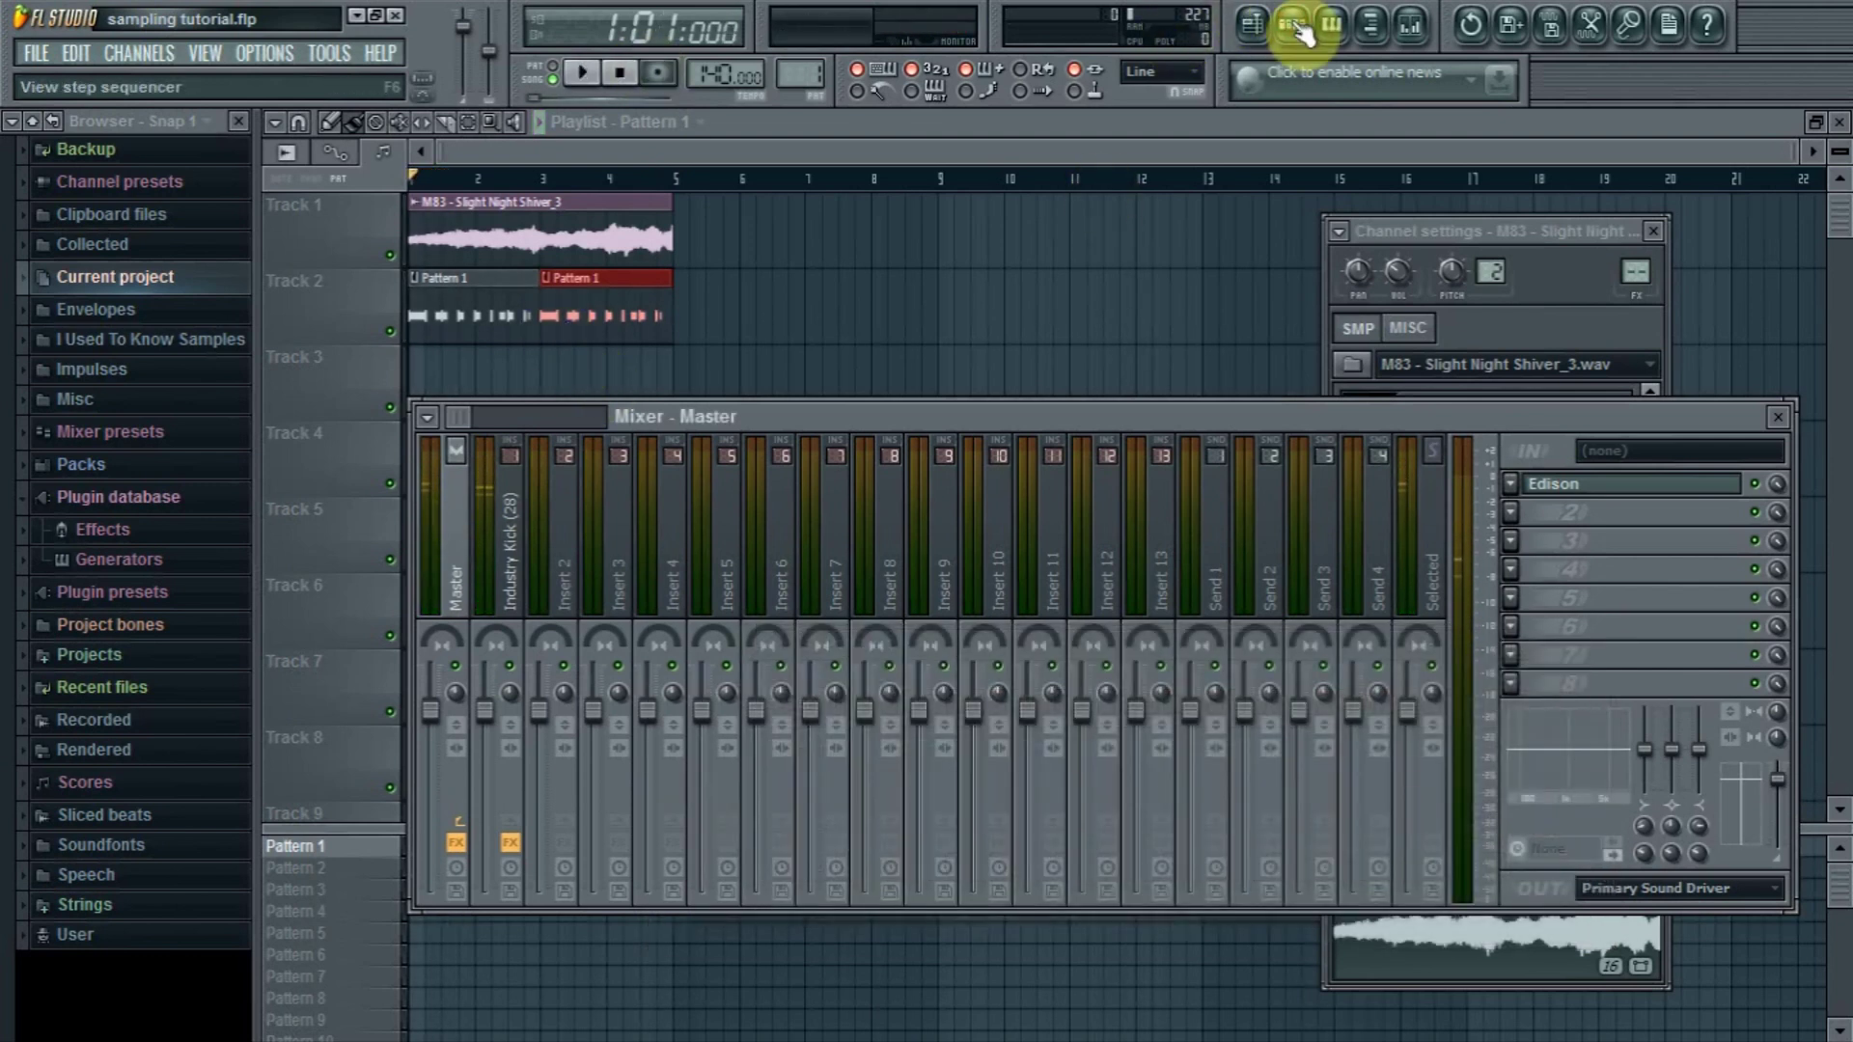
click(1417, 25)
click(1417, 25)
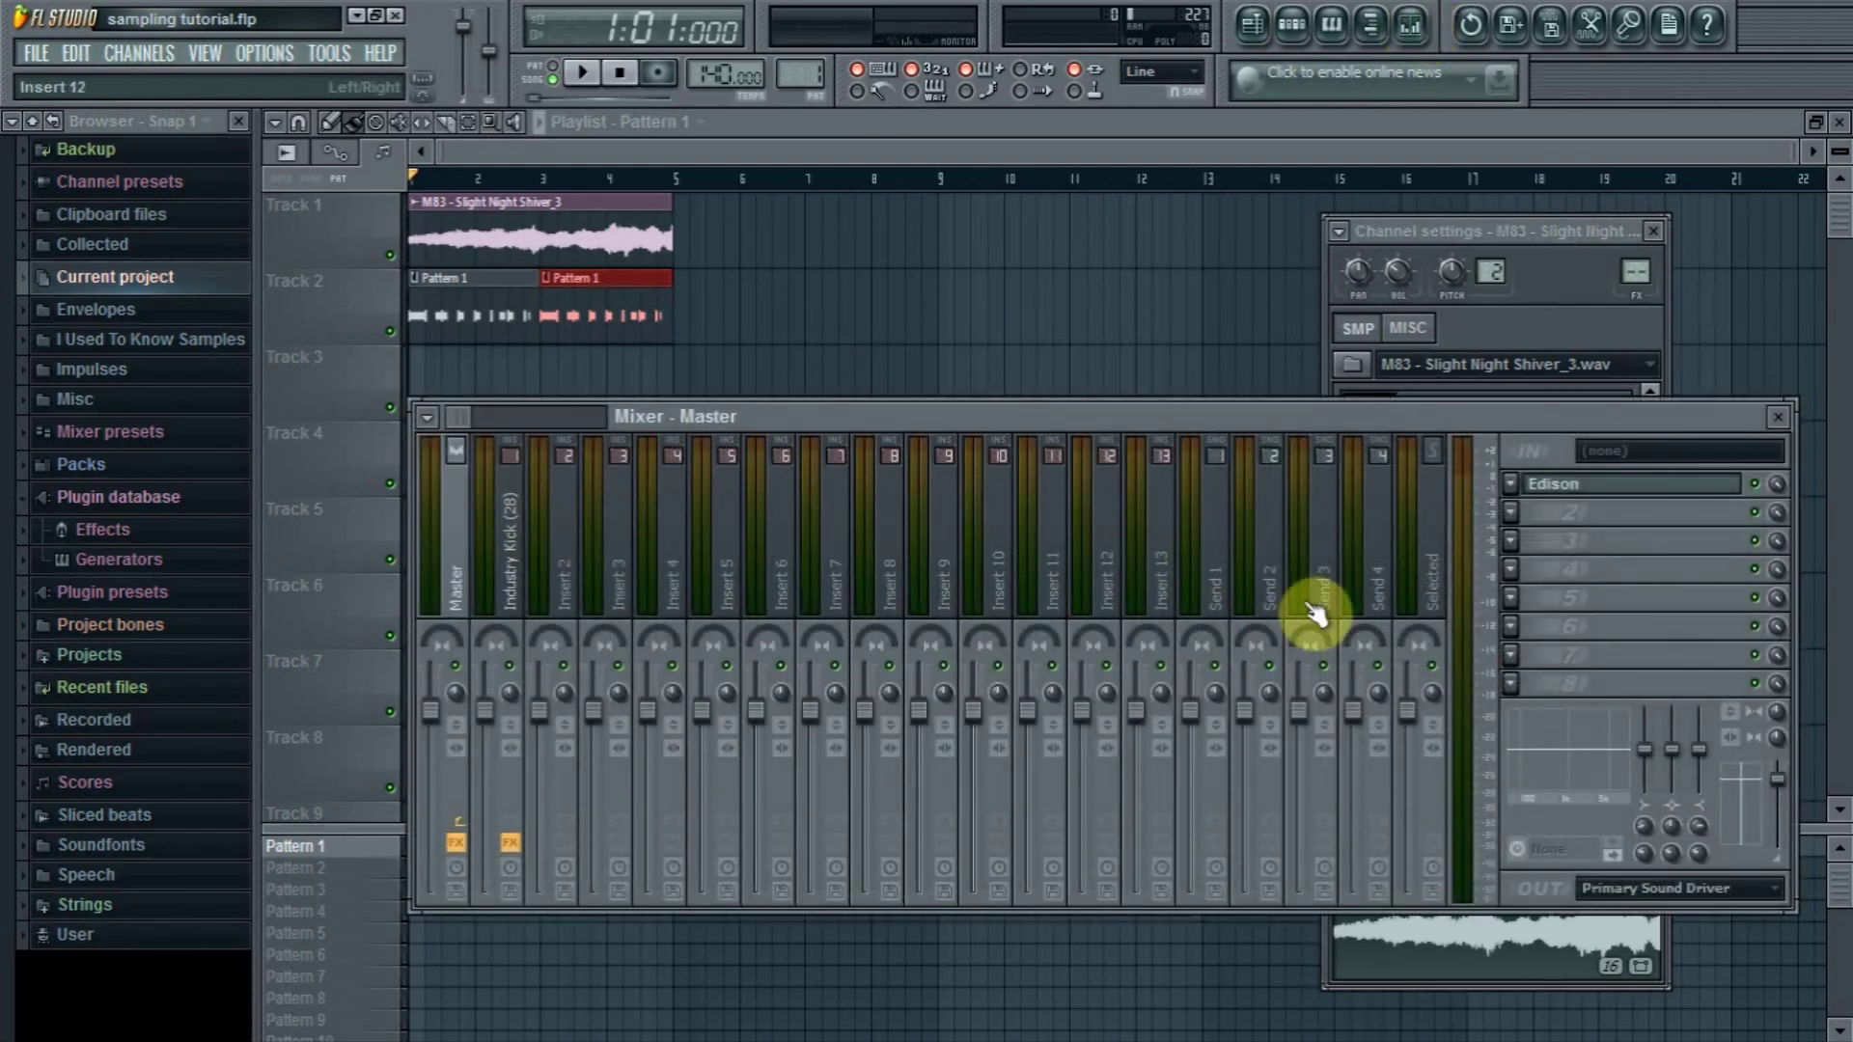
click(1571, 486)
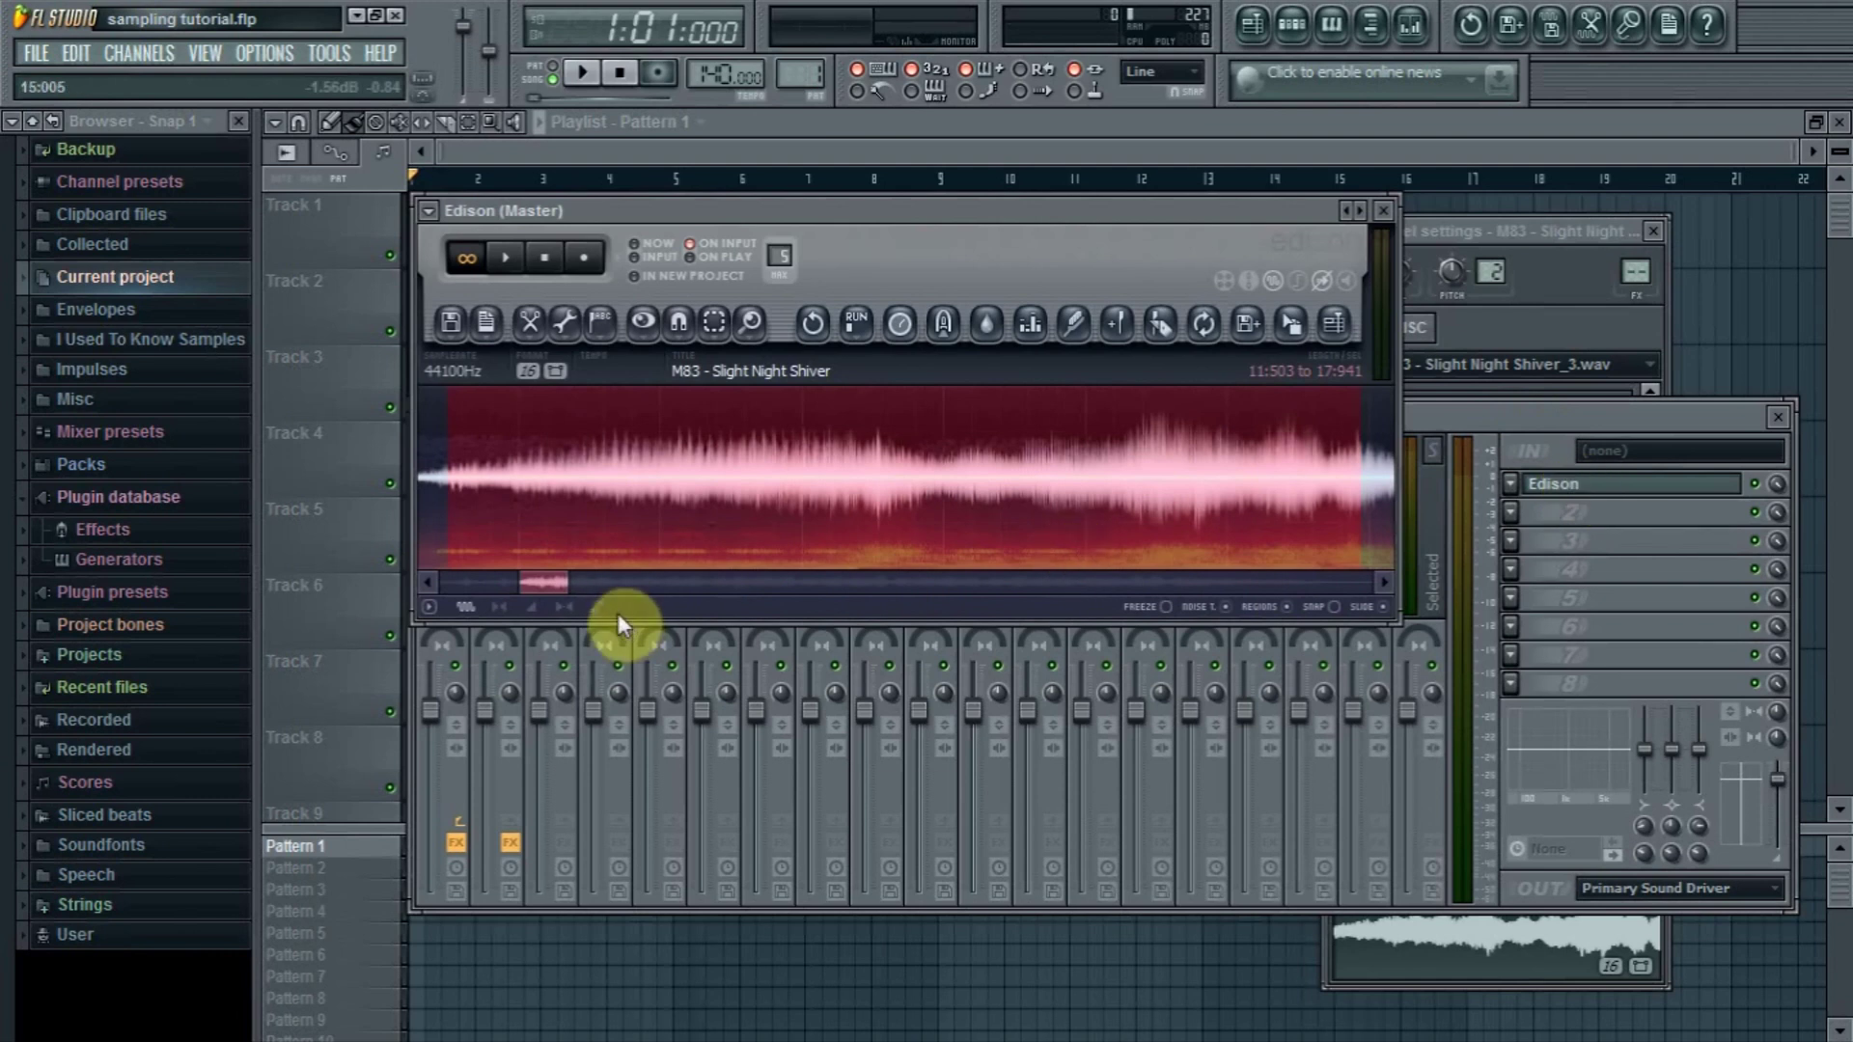
Widen Edison's zoom bar in two drags to show more of the M83 waveform
drag(567, 583, 702, 591)
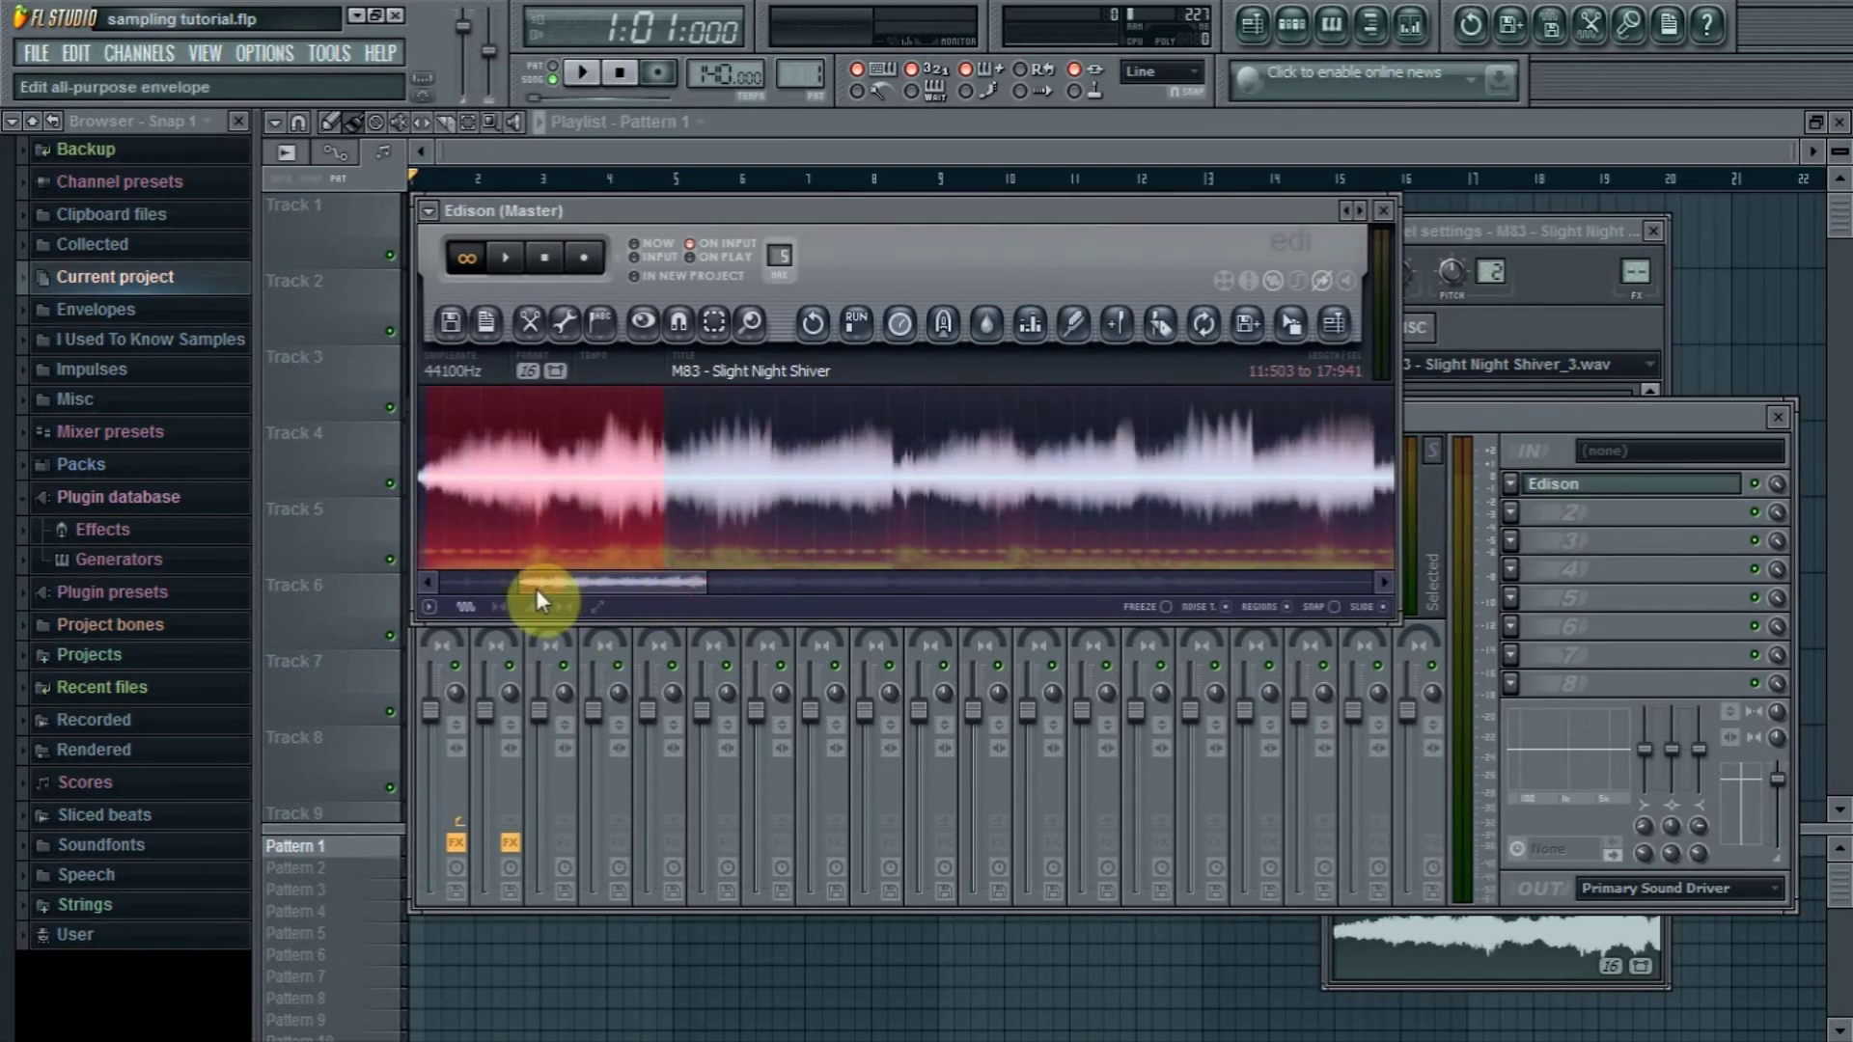
drag(524, 586, 488, 582)
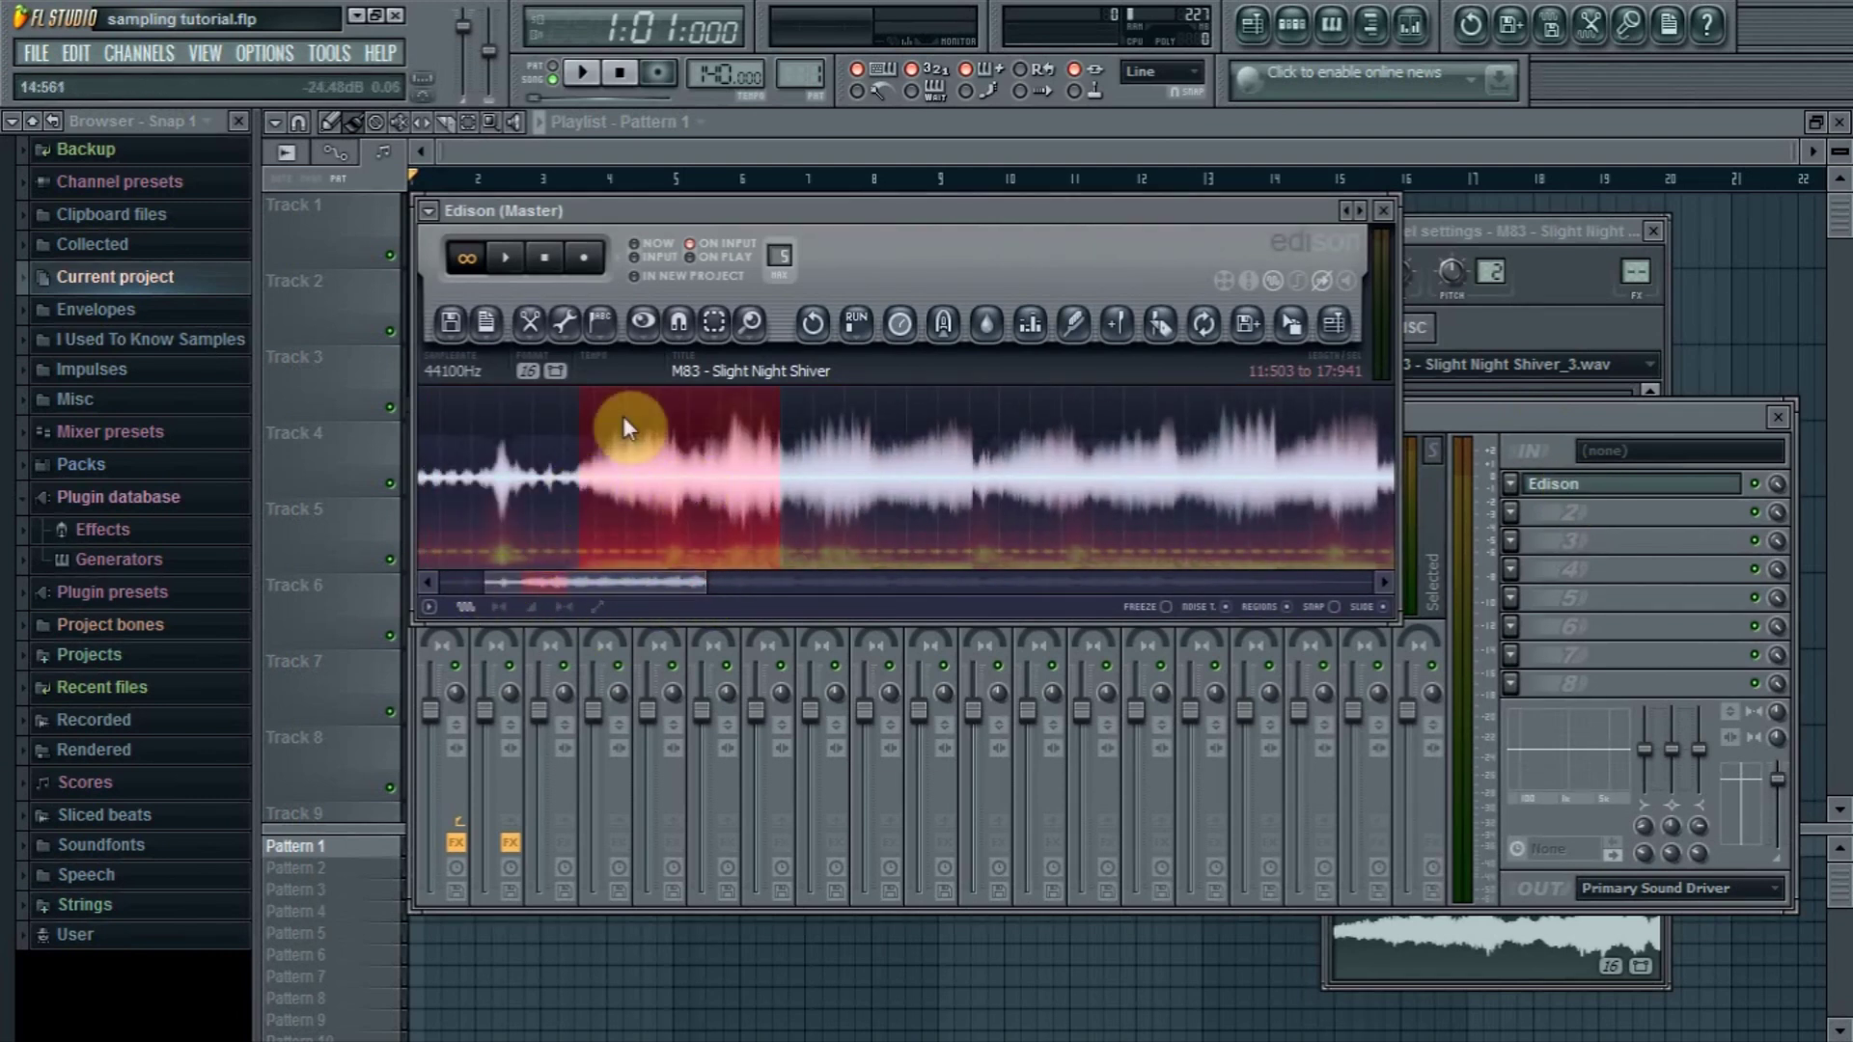